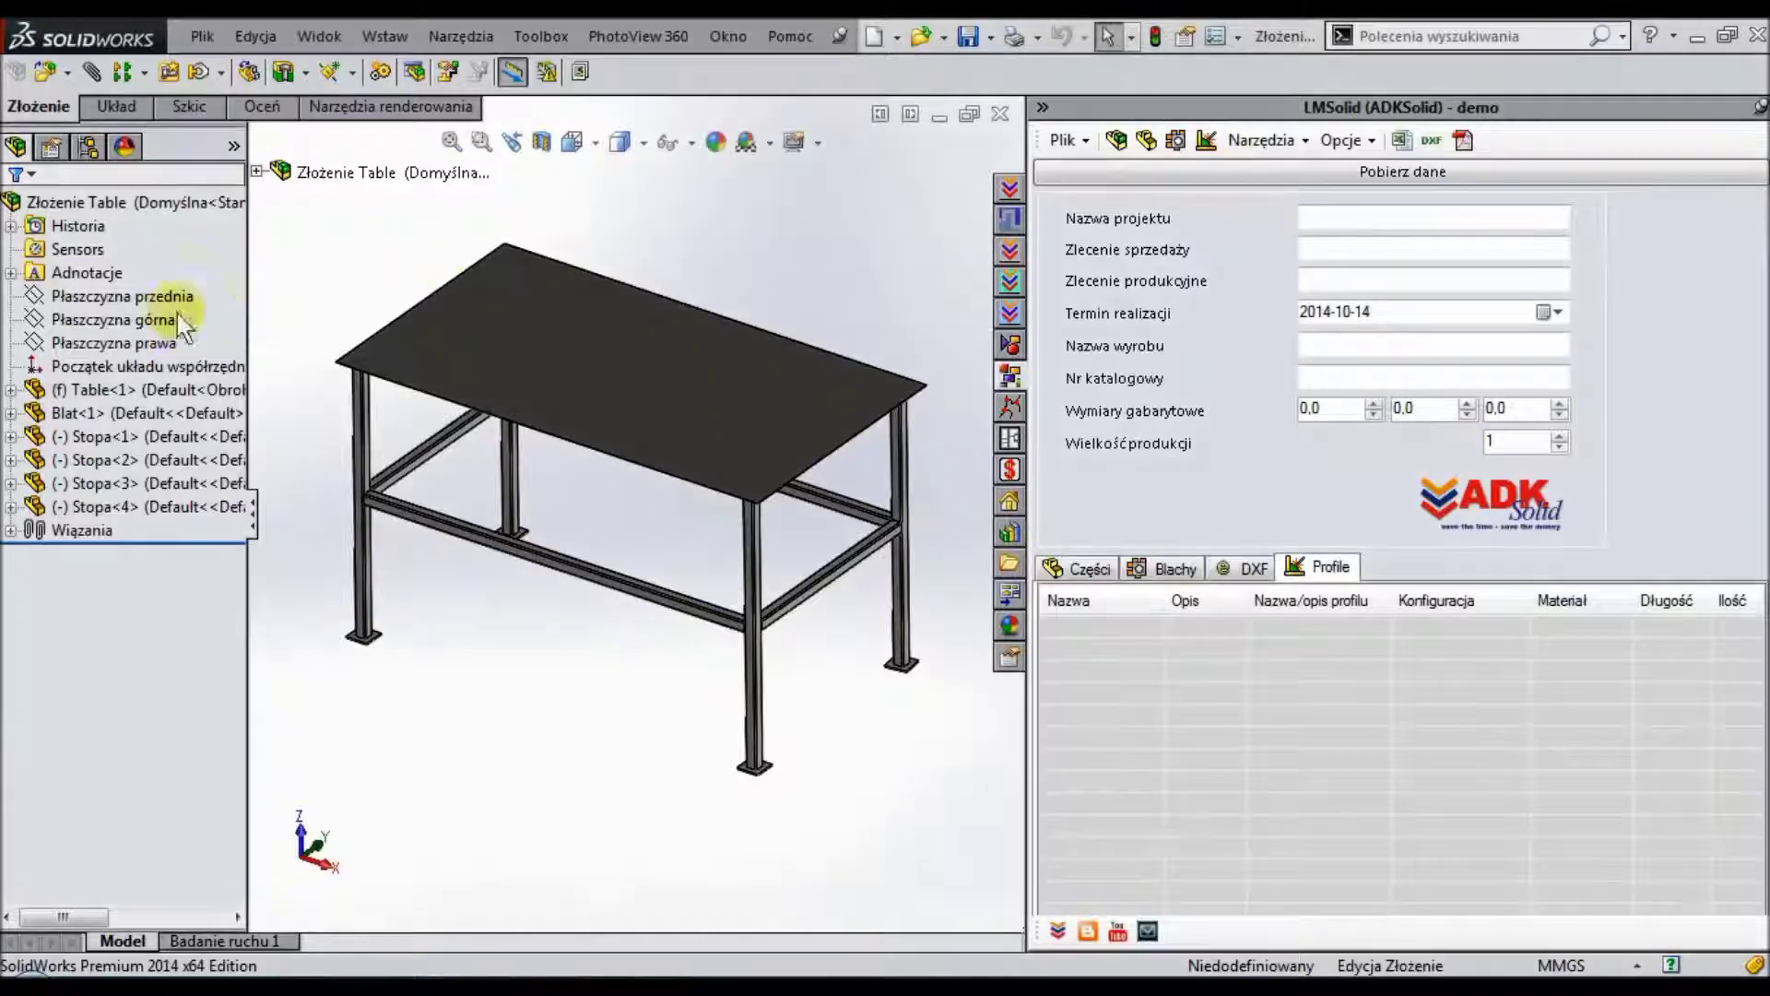
Expand Table<1> and highlight each of its three cut-list groups, starting with the four legs.
{"action": "left_click", "coordinate": [11, 391]}
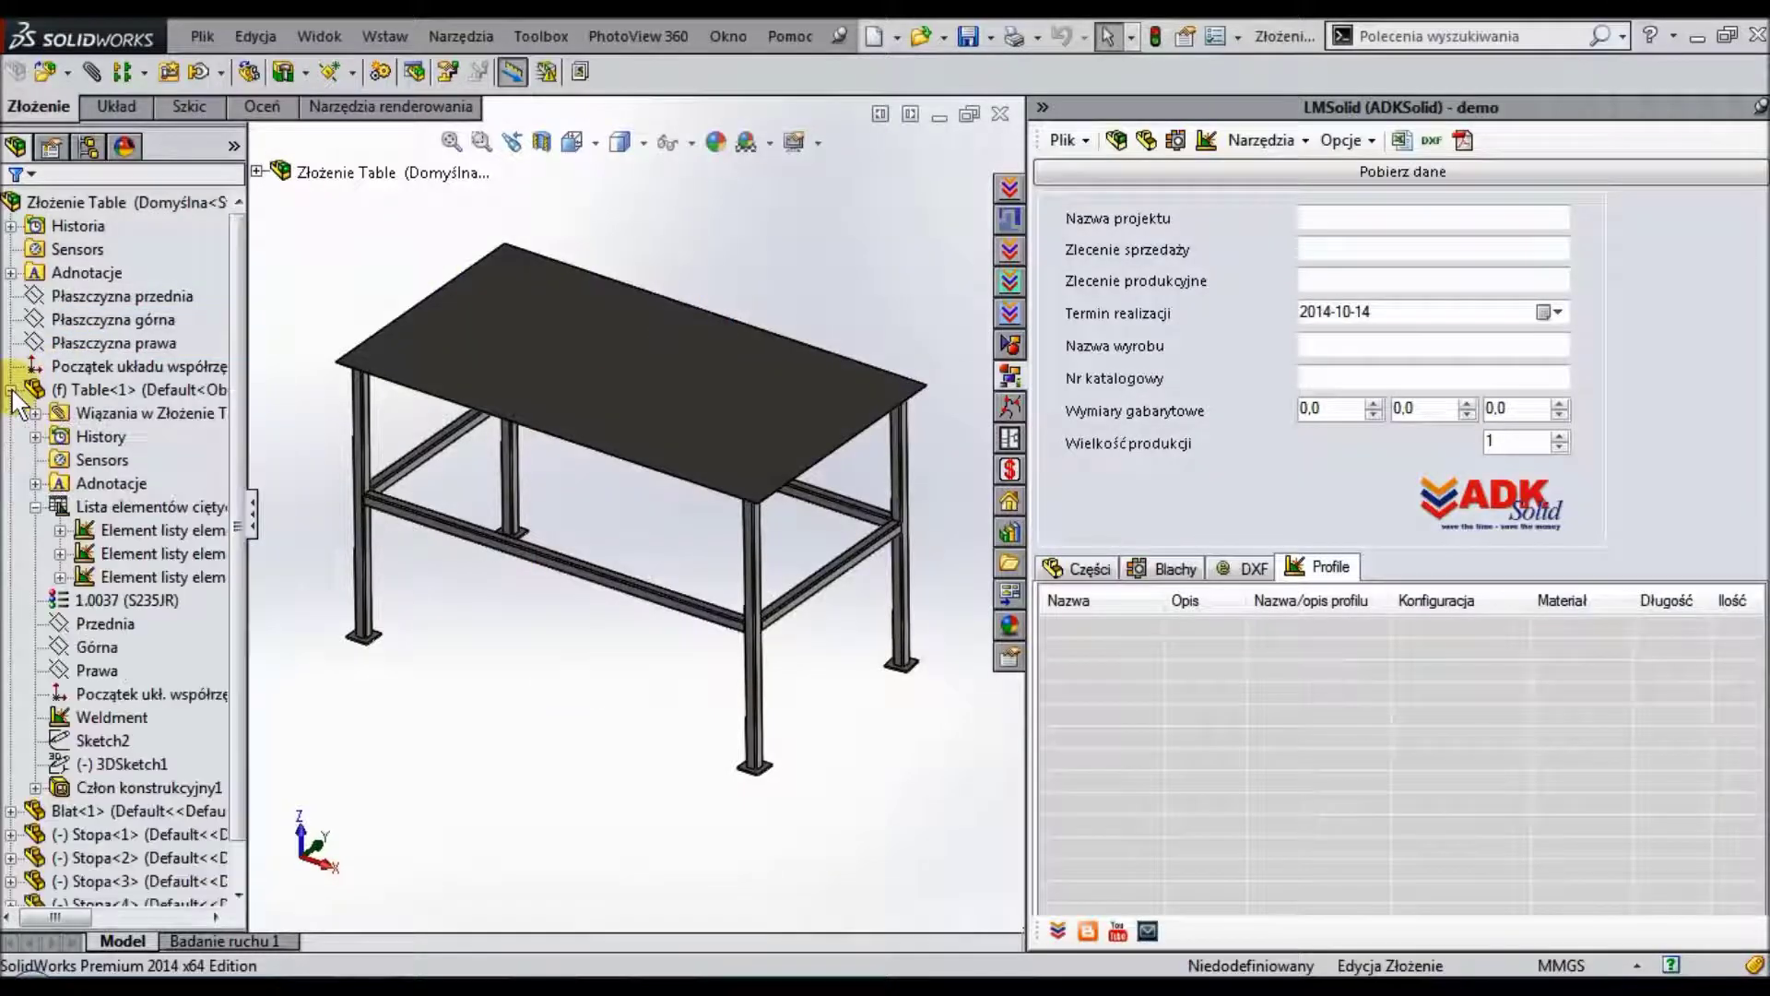
{"action": "left_click", "coordinate": [133, 531]}
{"action": "left_click", "coordinate": [133, 551]}
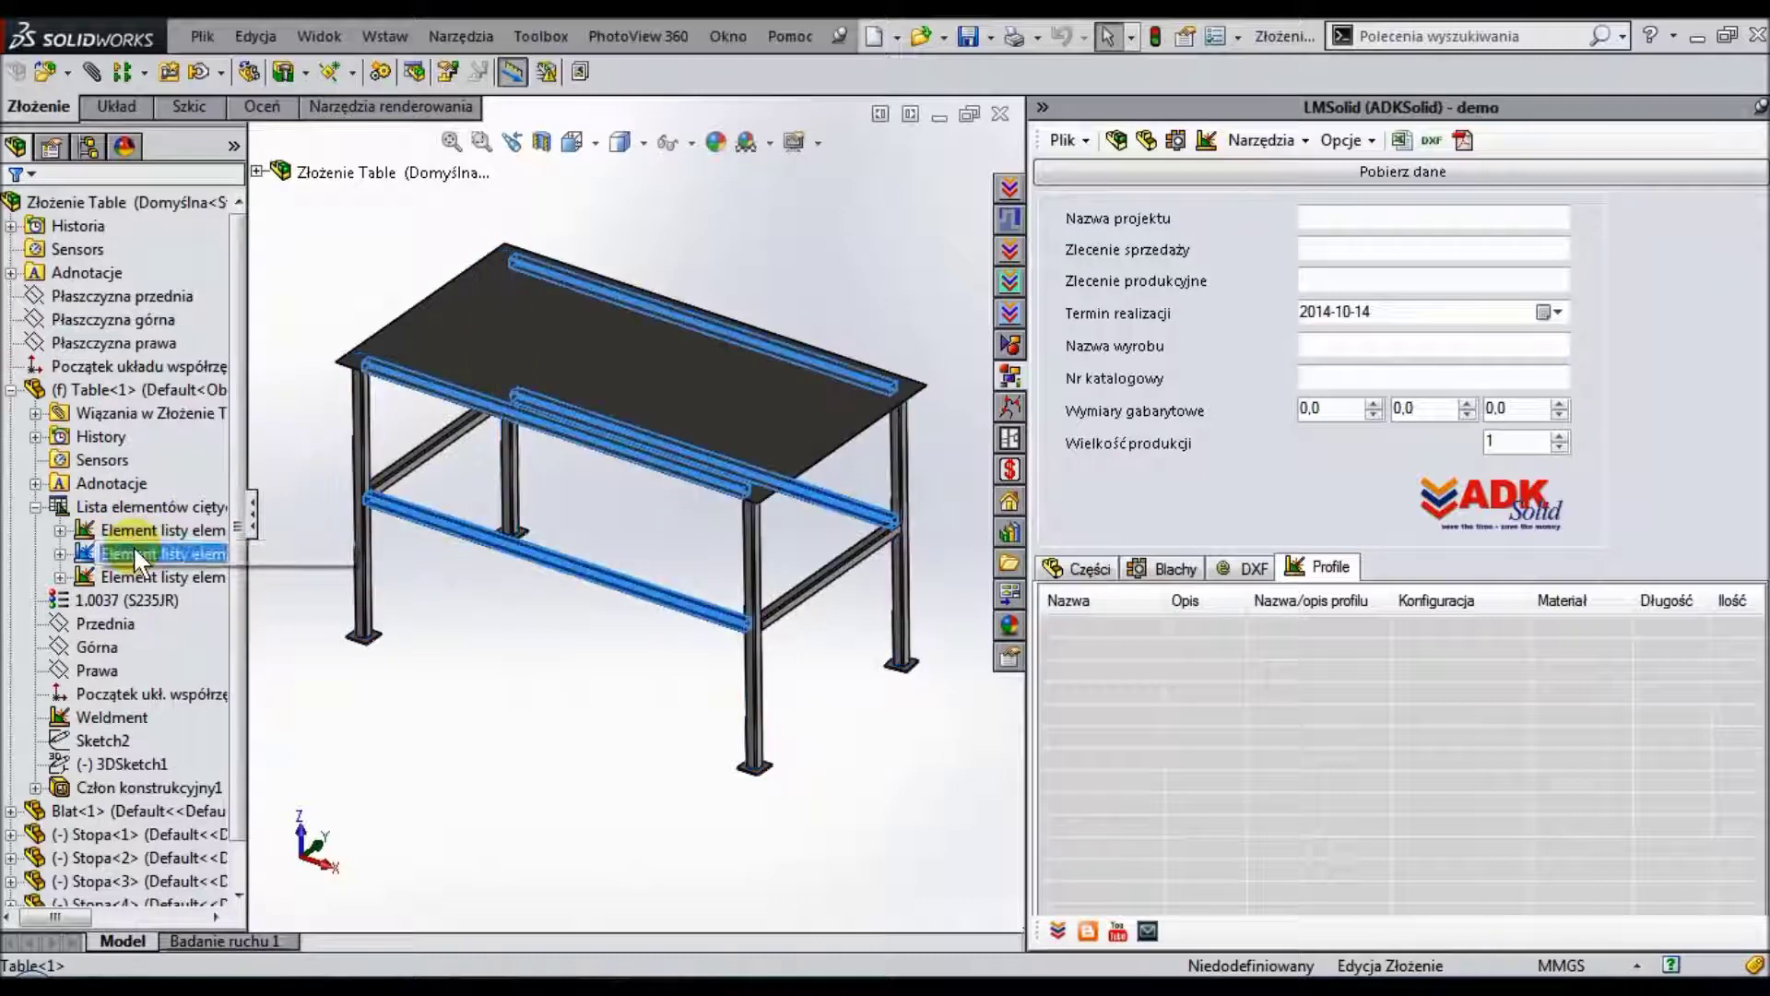
{"action": "left_click", "coordinate": [131, 575]}
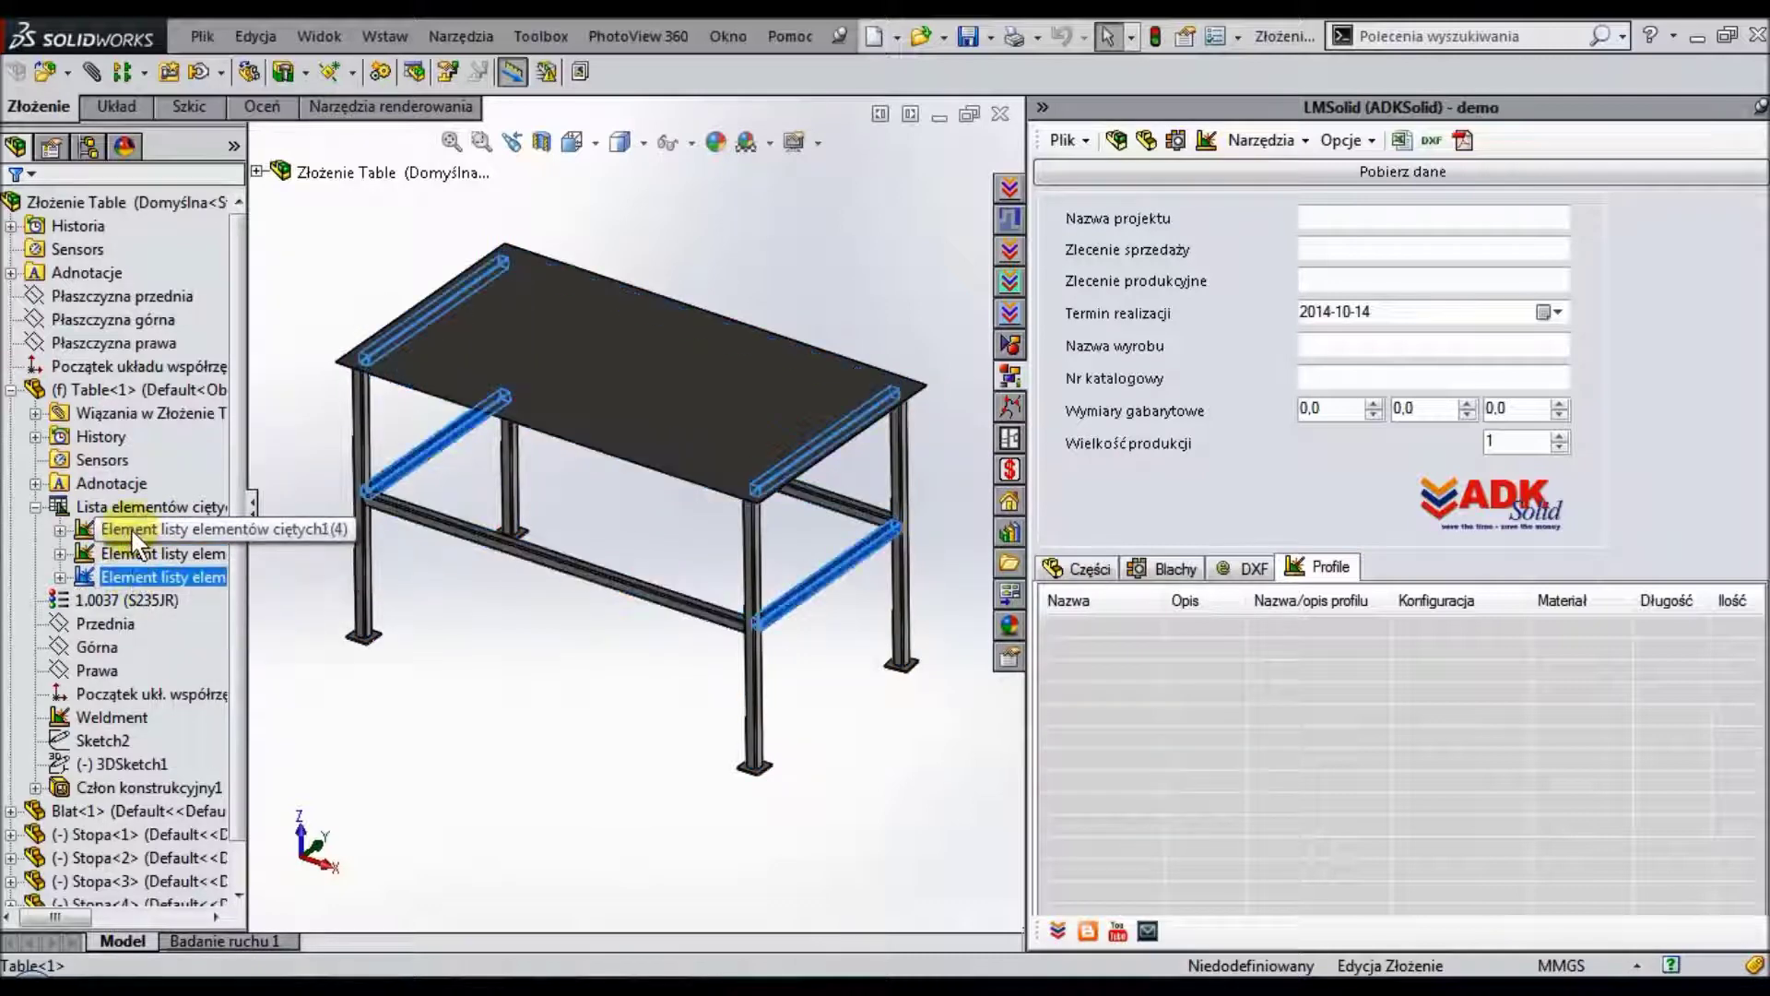
{"action": "left_click", "coordinate": [138, 389]}
Inspect a cut-list item's properties in the Table frame part, then return to the assembly.
{"action": "left_click", "coordinate": [118, 318]}
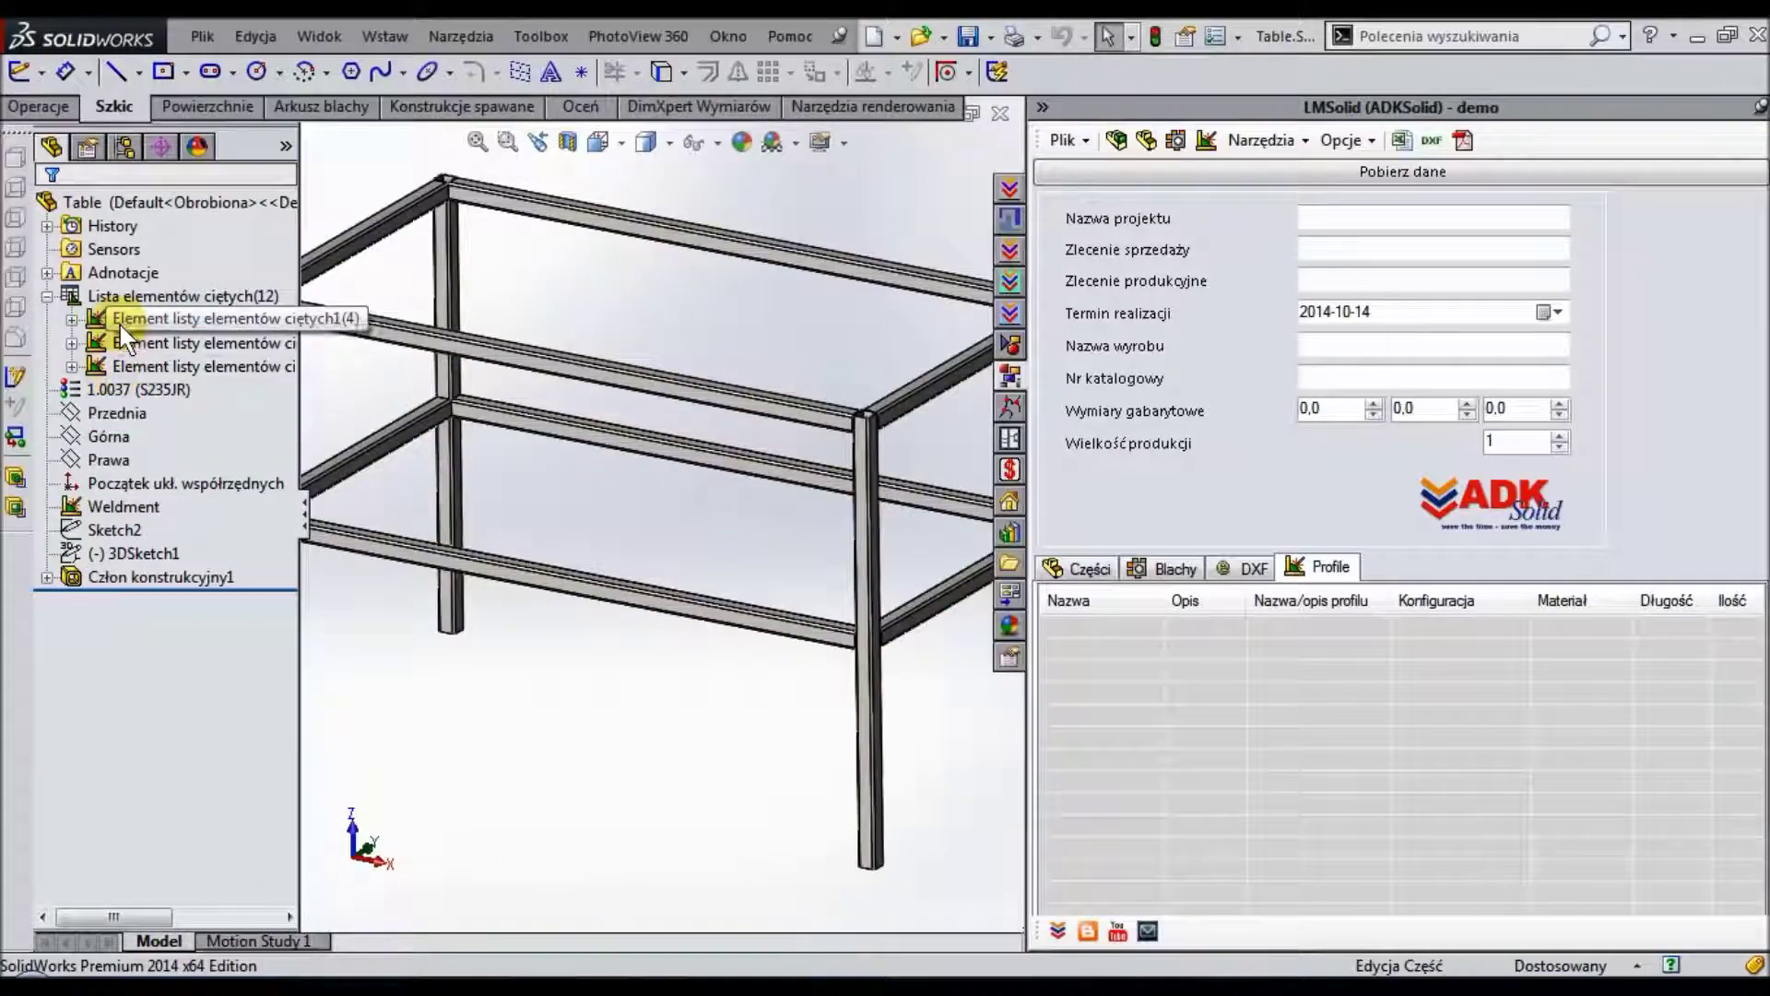
{"action": "right_click", "coordinate": [121, 331]}
{"action": "left_click", "coordinate": [170, 370]}
{"action": "mouse_move", "coordinate": [575, 175]}
{"action": "left_mouse_down"}
{"action": "mouse_move", "coordinate": [788, 162]}
{"action": "mouse_move", "coordinate": [555, 166]}
{"action": "left_mouse_up"}
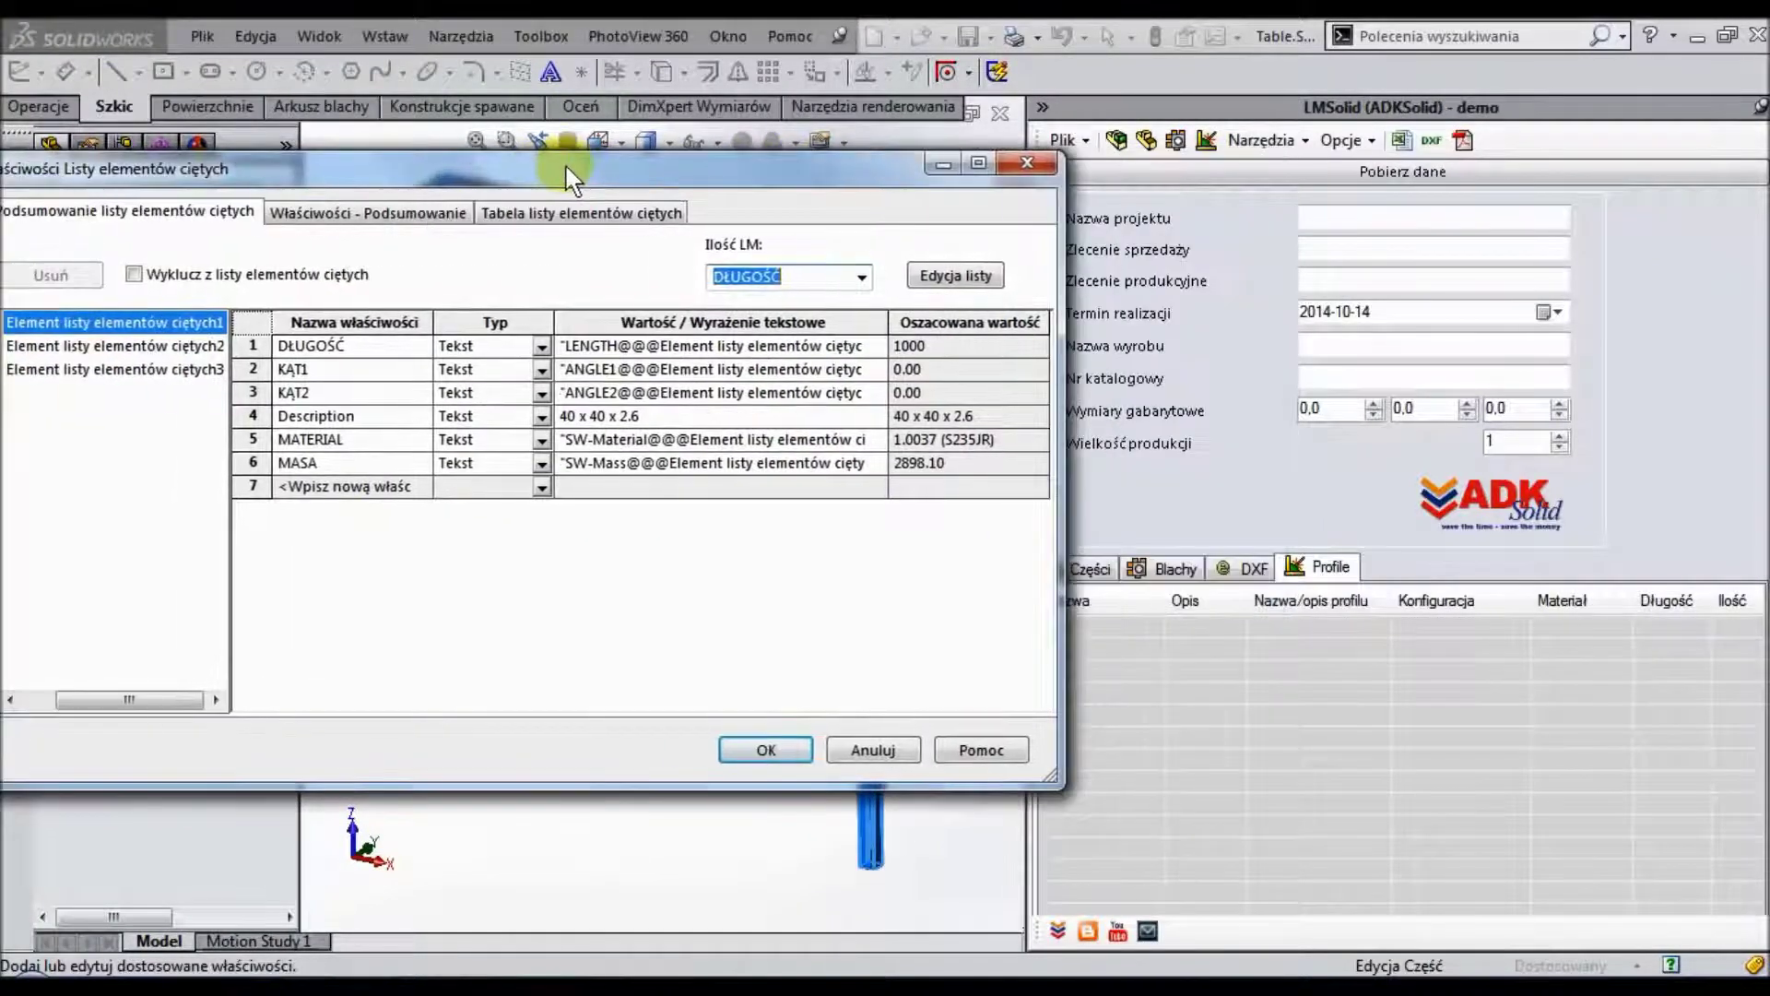
{"action": "left_click", "coordinate": [1014, 162]}
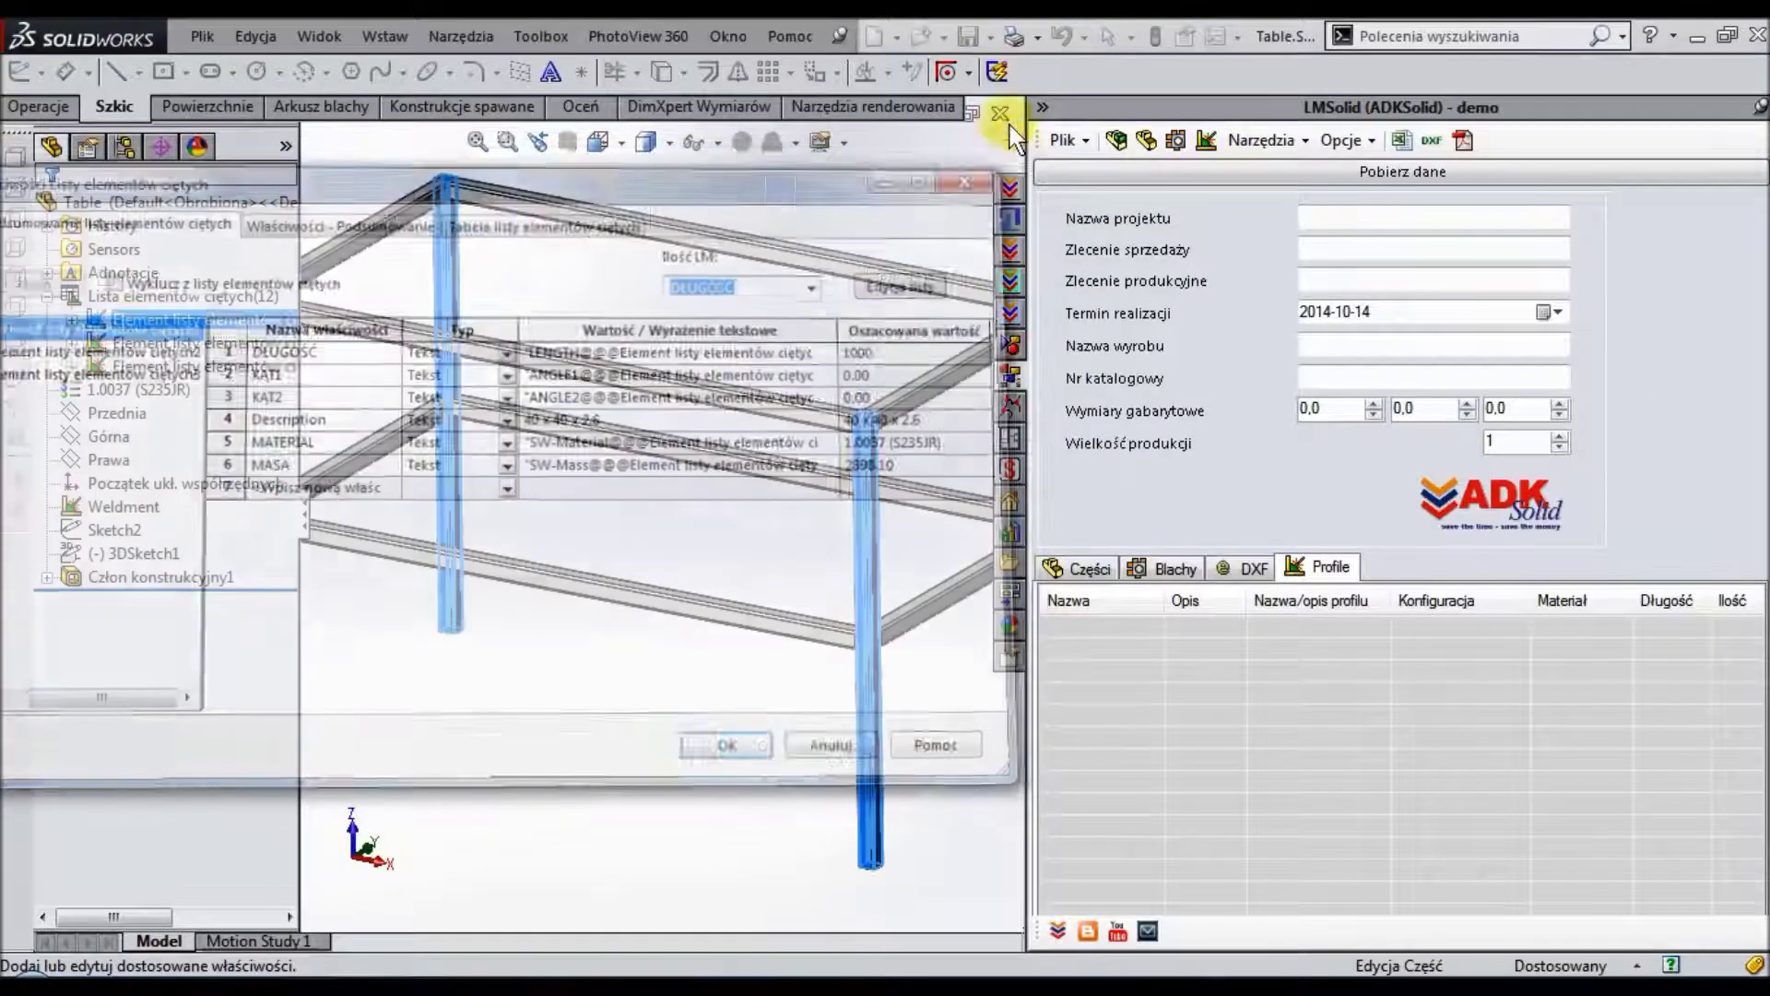
{"action": "left_click", "coordinate": [1000, 113]}
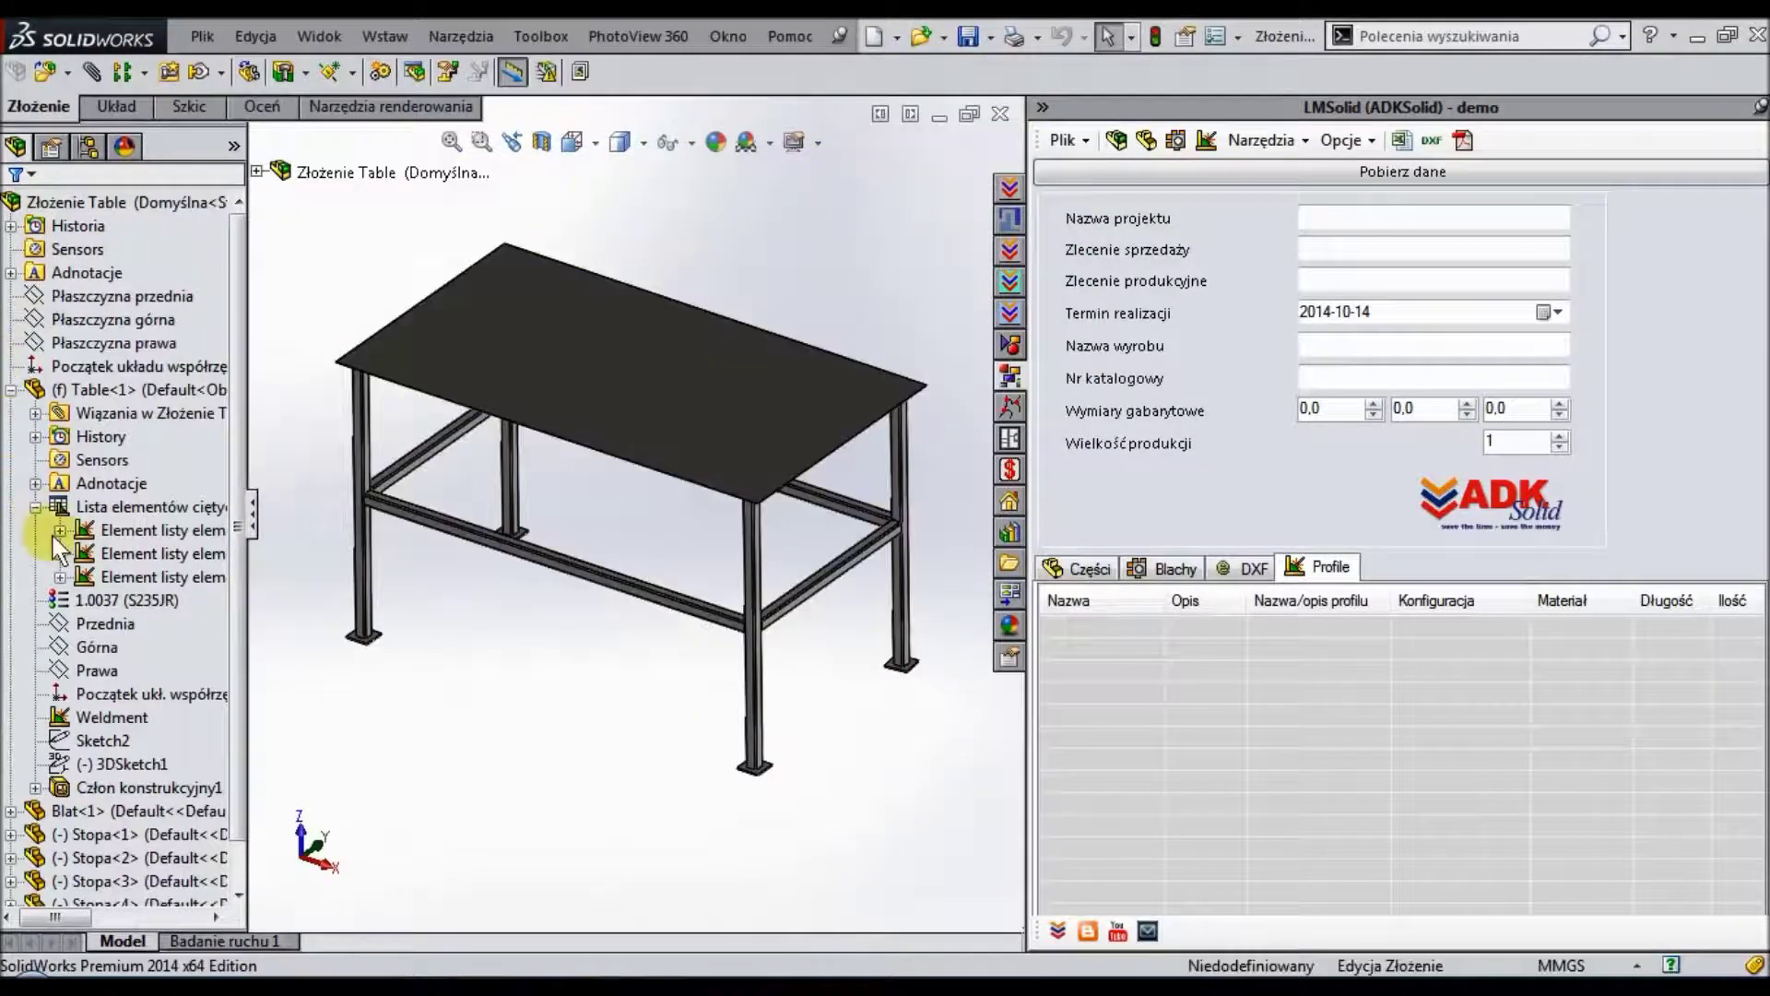
{"action": "left_click", "coordinate": [35, 506]}
Briefly expand and collapse the Blat<1> and Stopa<1> feature trees.
{"action": "left_click", "coordinate": [10, 390]}
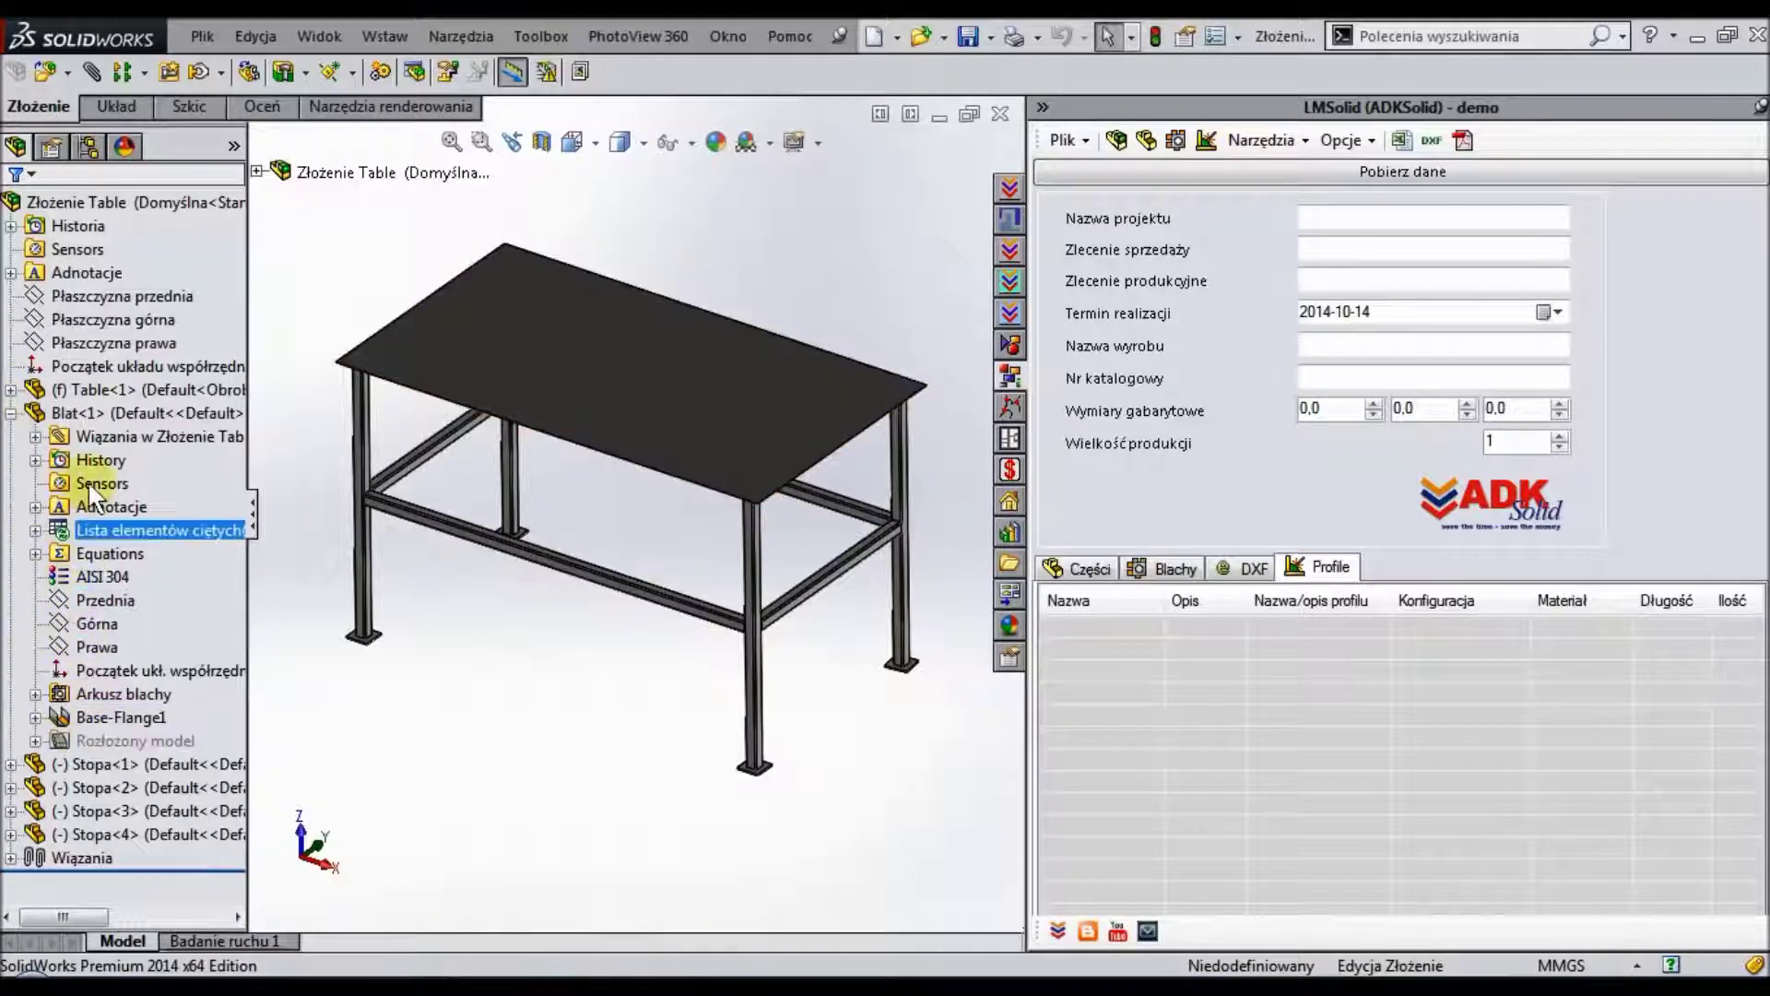
{"action": "left_click", "coordinate": [10, 413]}
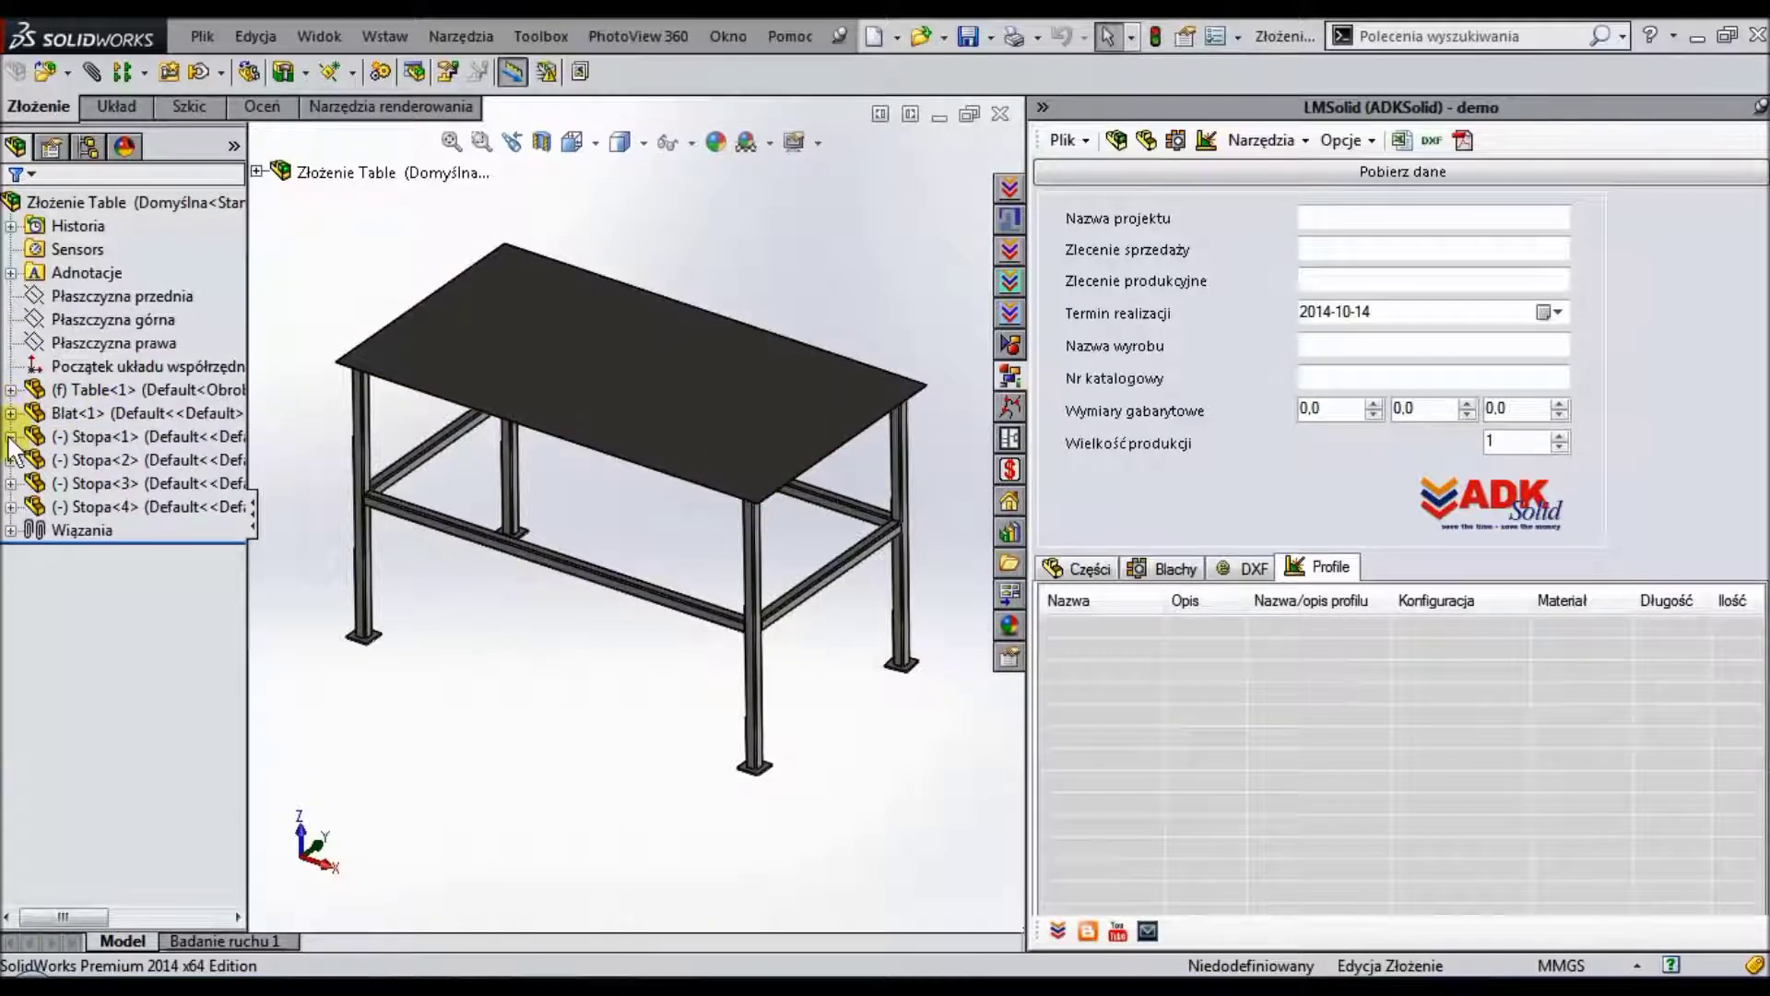
{"action": "left_click", "coordinate": [10, 437]}
{"action": "left_click", "coordinate": [10, 437]}
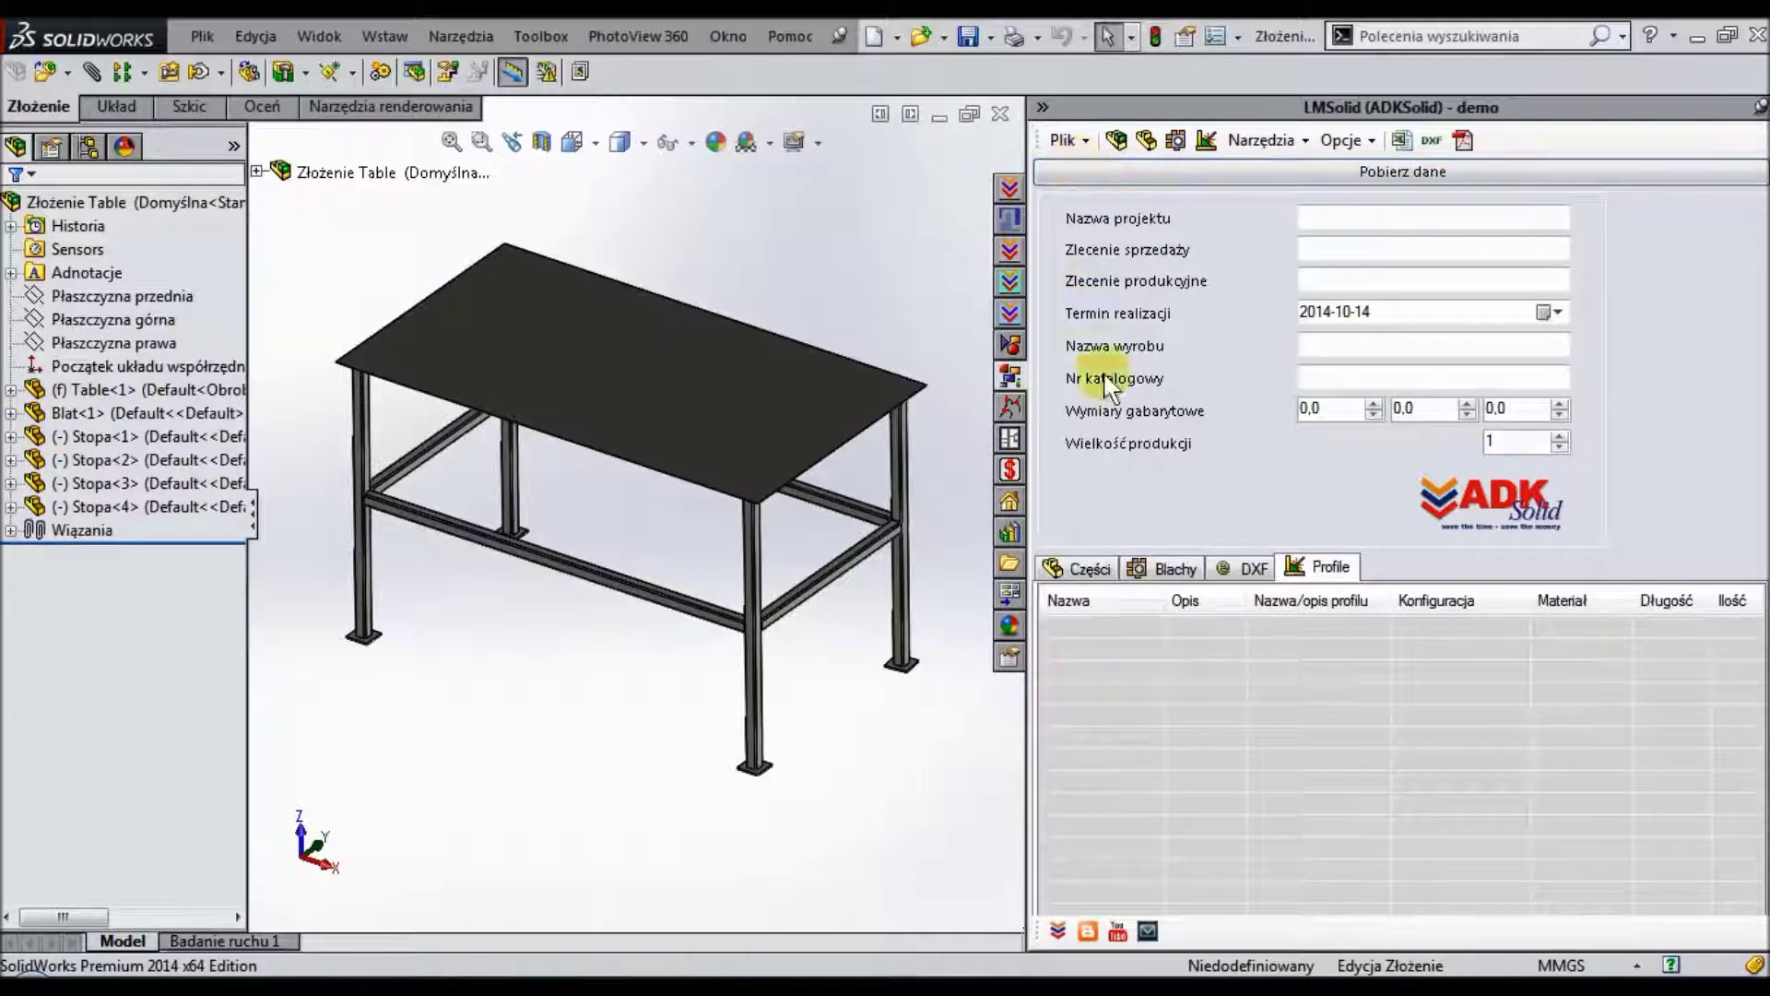
Cycle LMSolid's lower list through Części, Blachy, DXF and back to Profile.
{"action": "left_click", "coordinate": [1086, 569]}
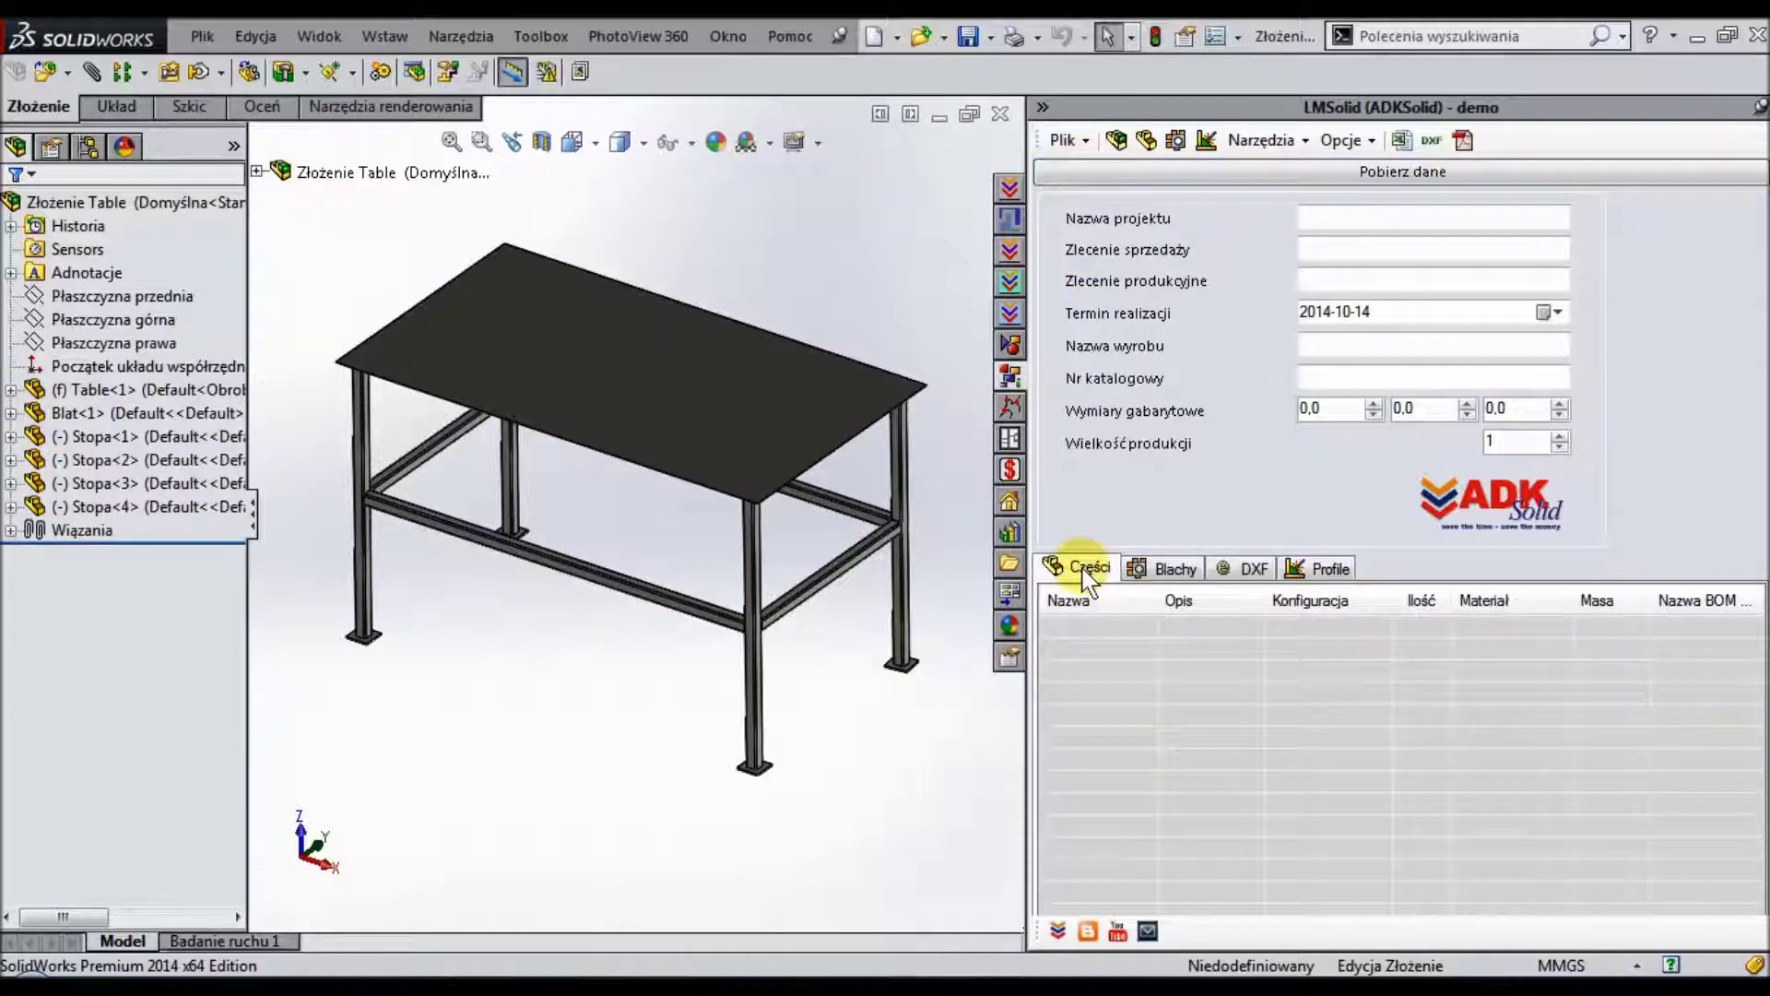
{"action": "left_click", "coordinate": [1147, 568]}
{"action": "left_click", "coordinate": [1242, 580]}
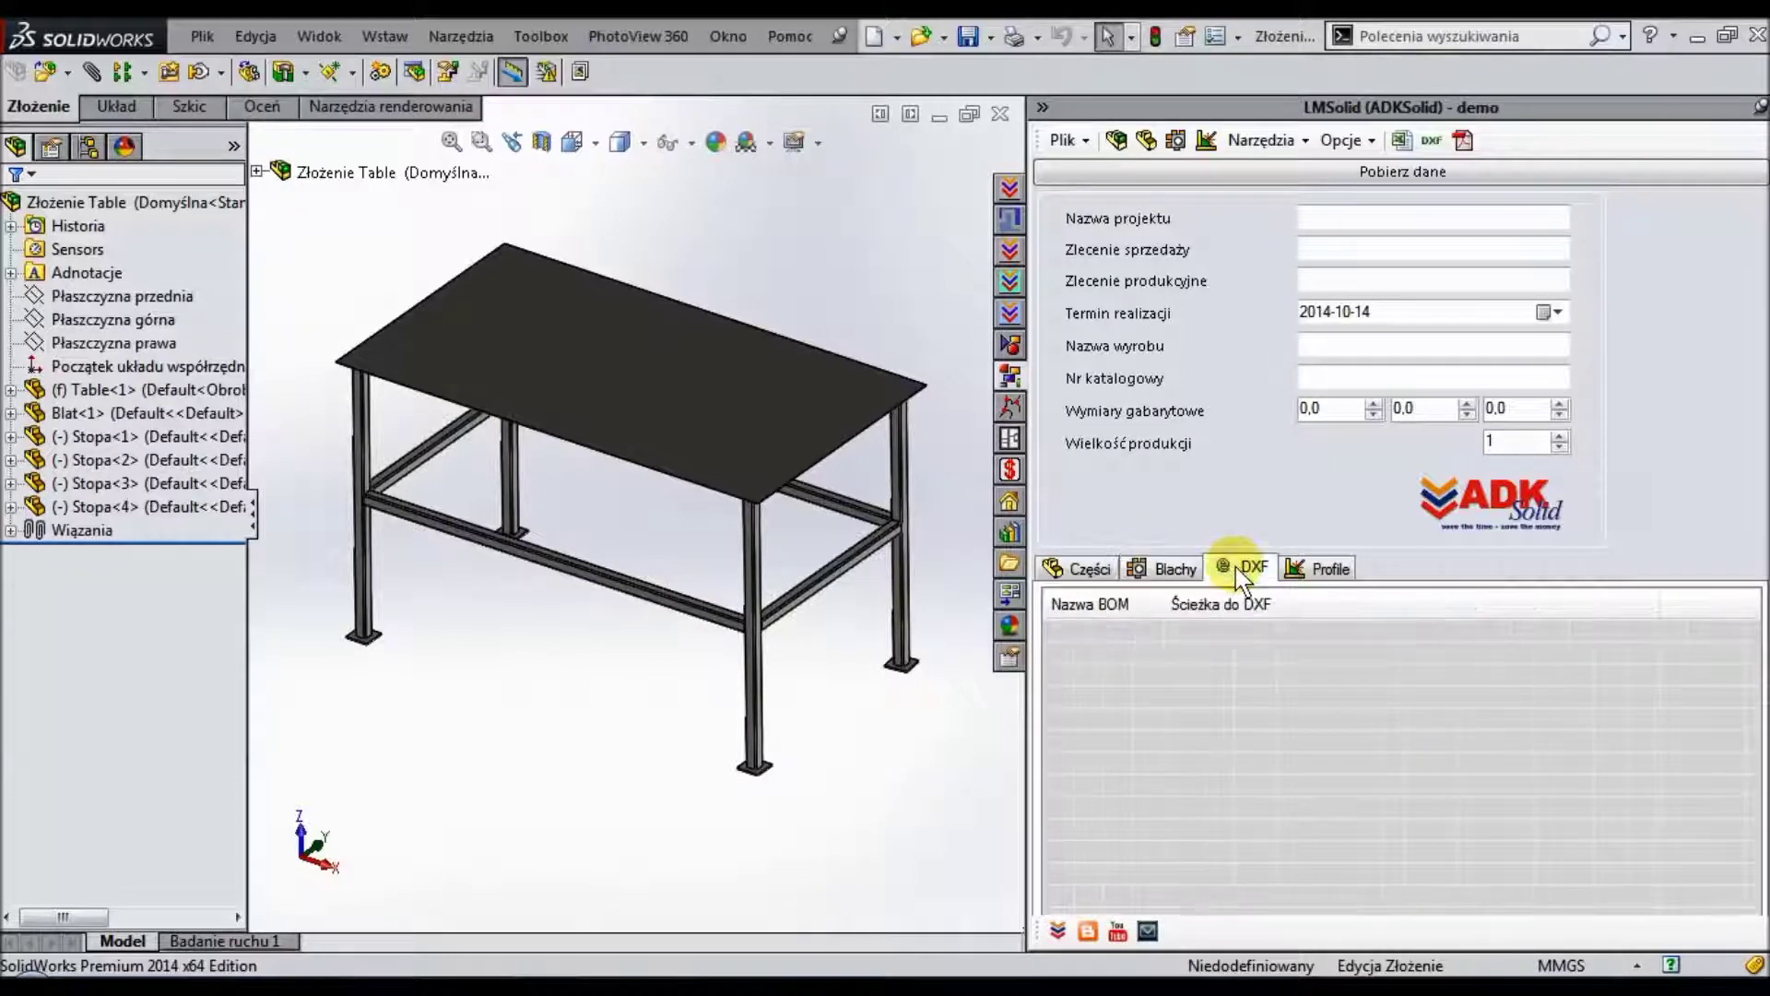
{"action": "left_click", "coordinate": [1332, 573]}
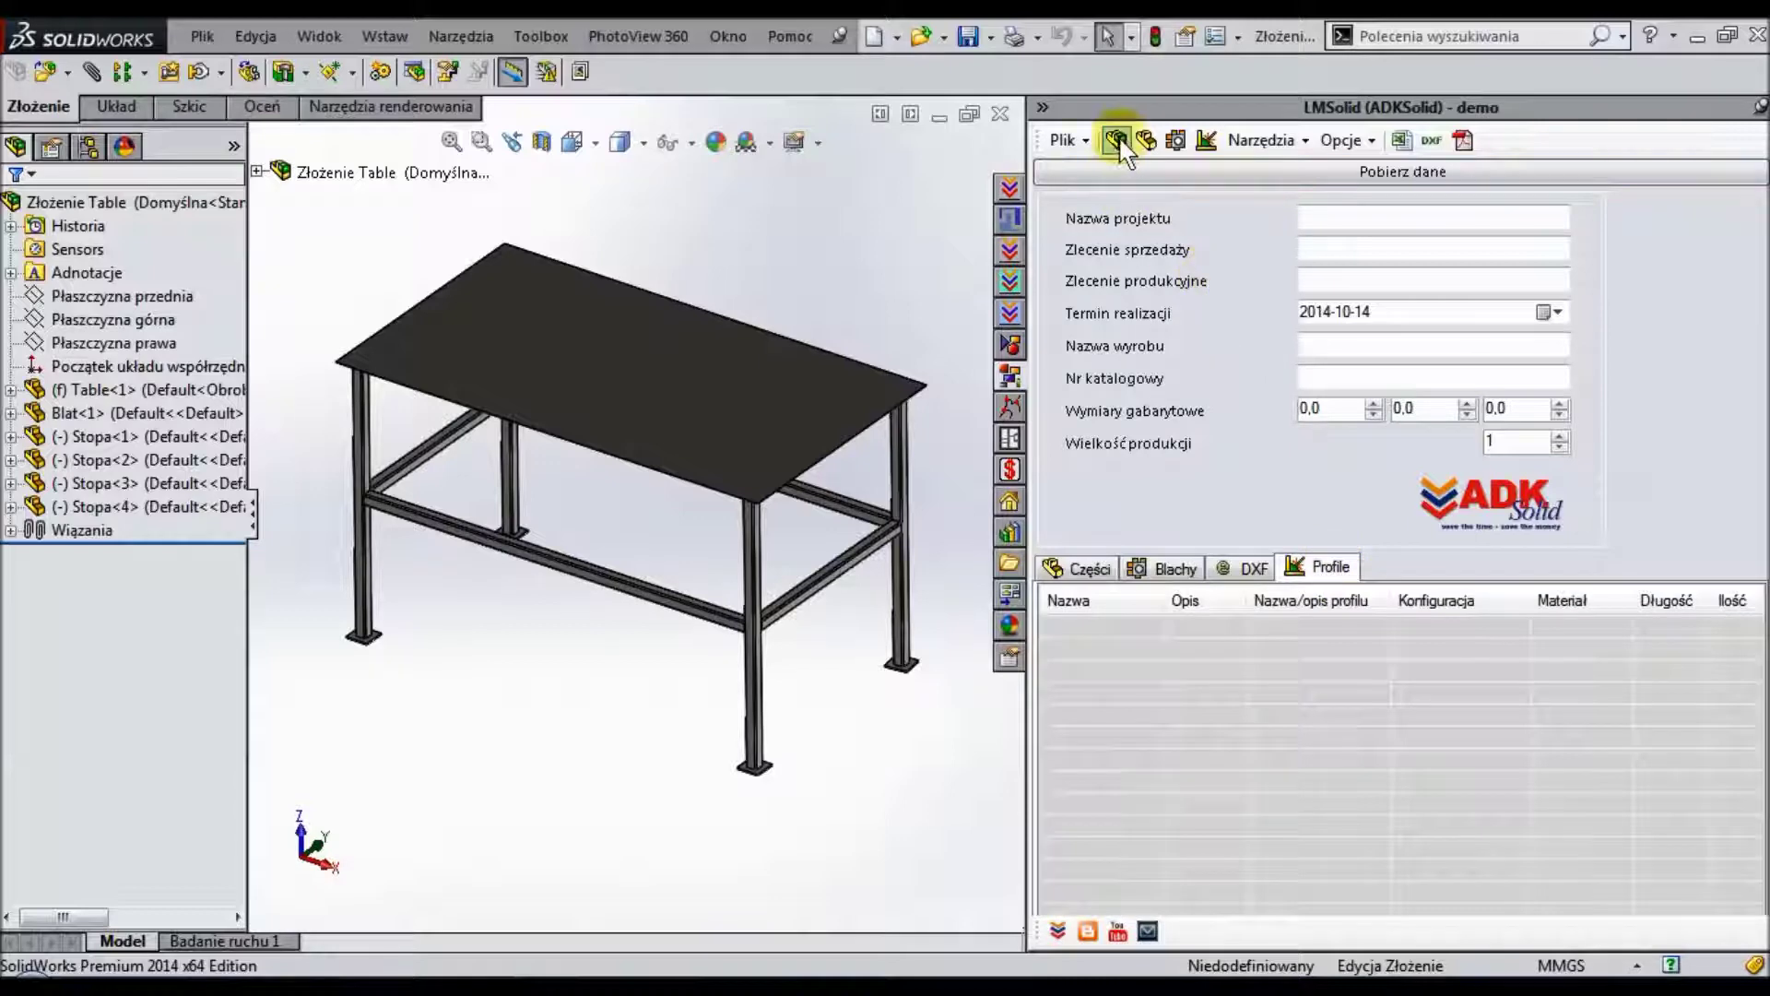
Browse LMSolid's part, sheet-metal and Narzędzia menus, ending on the profile cut-element form.
{"action": "left_click", "coordinate": [1147, 141]}
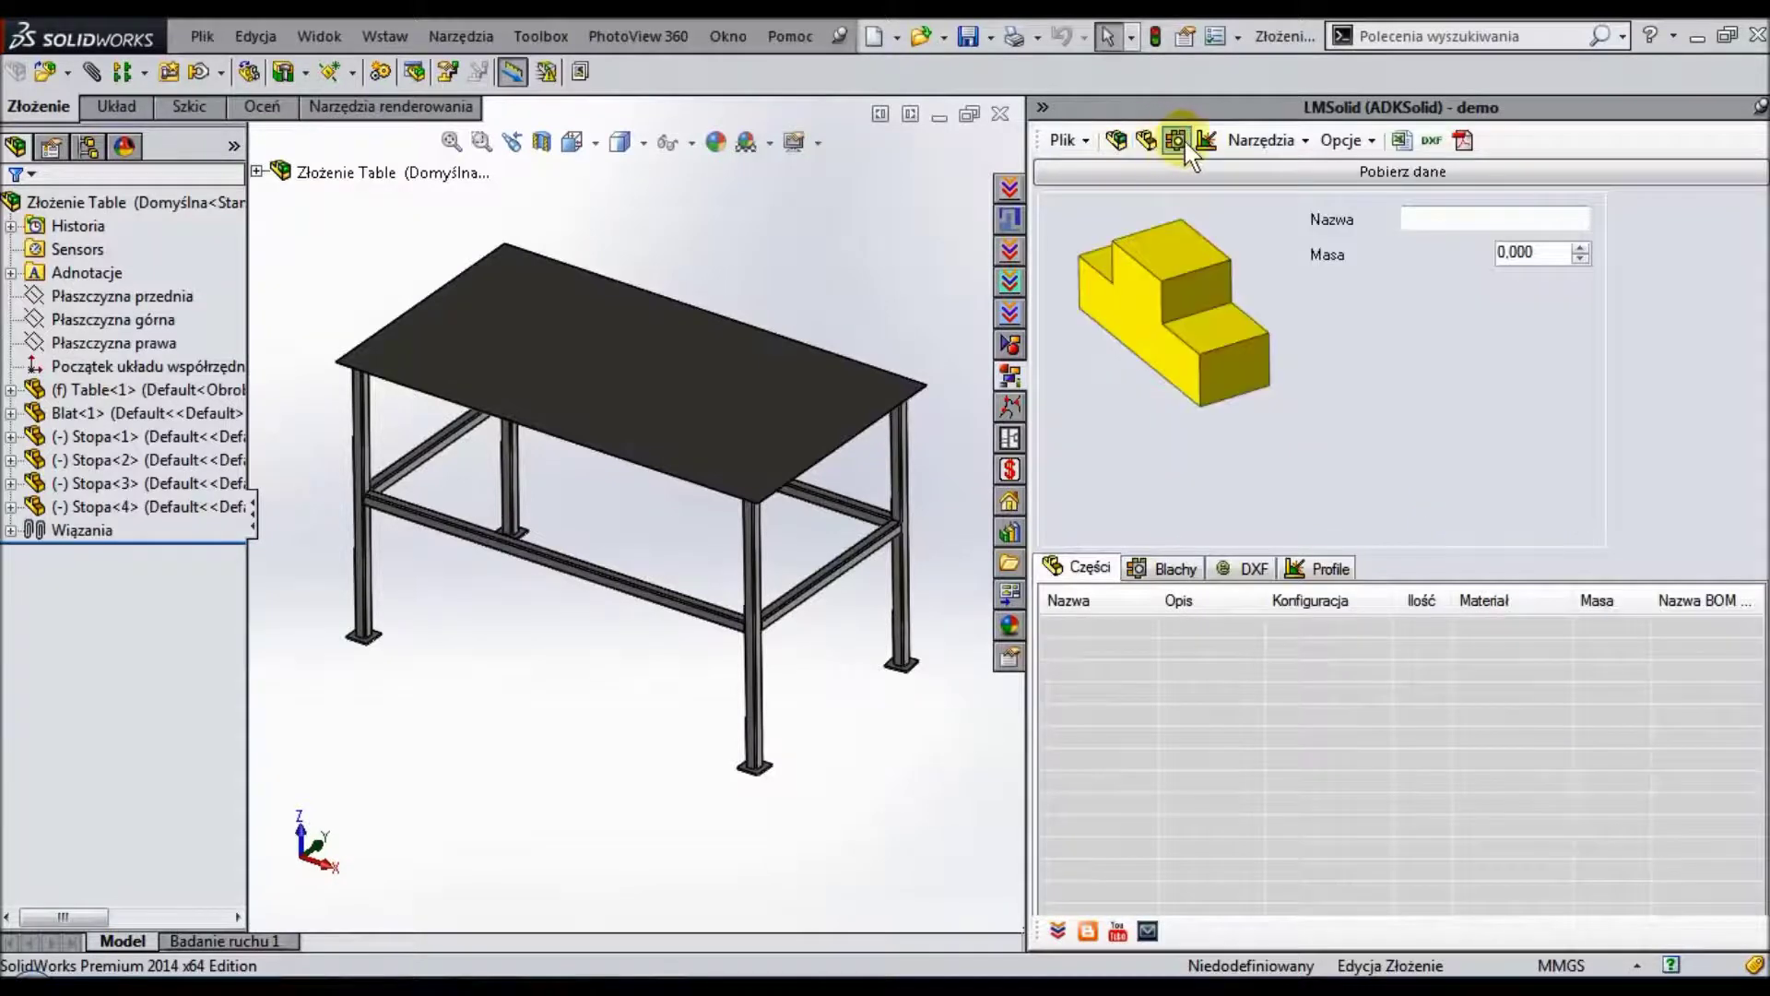
{"action": "left_click", "coordinate": [1176, 141]}
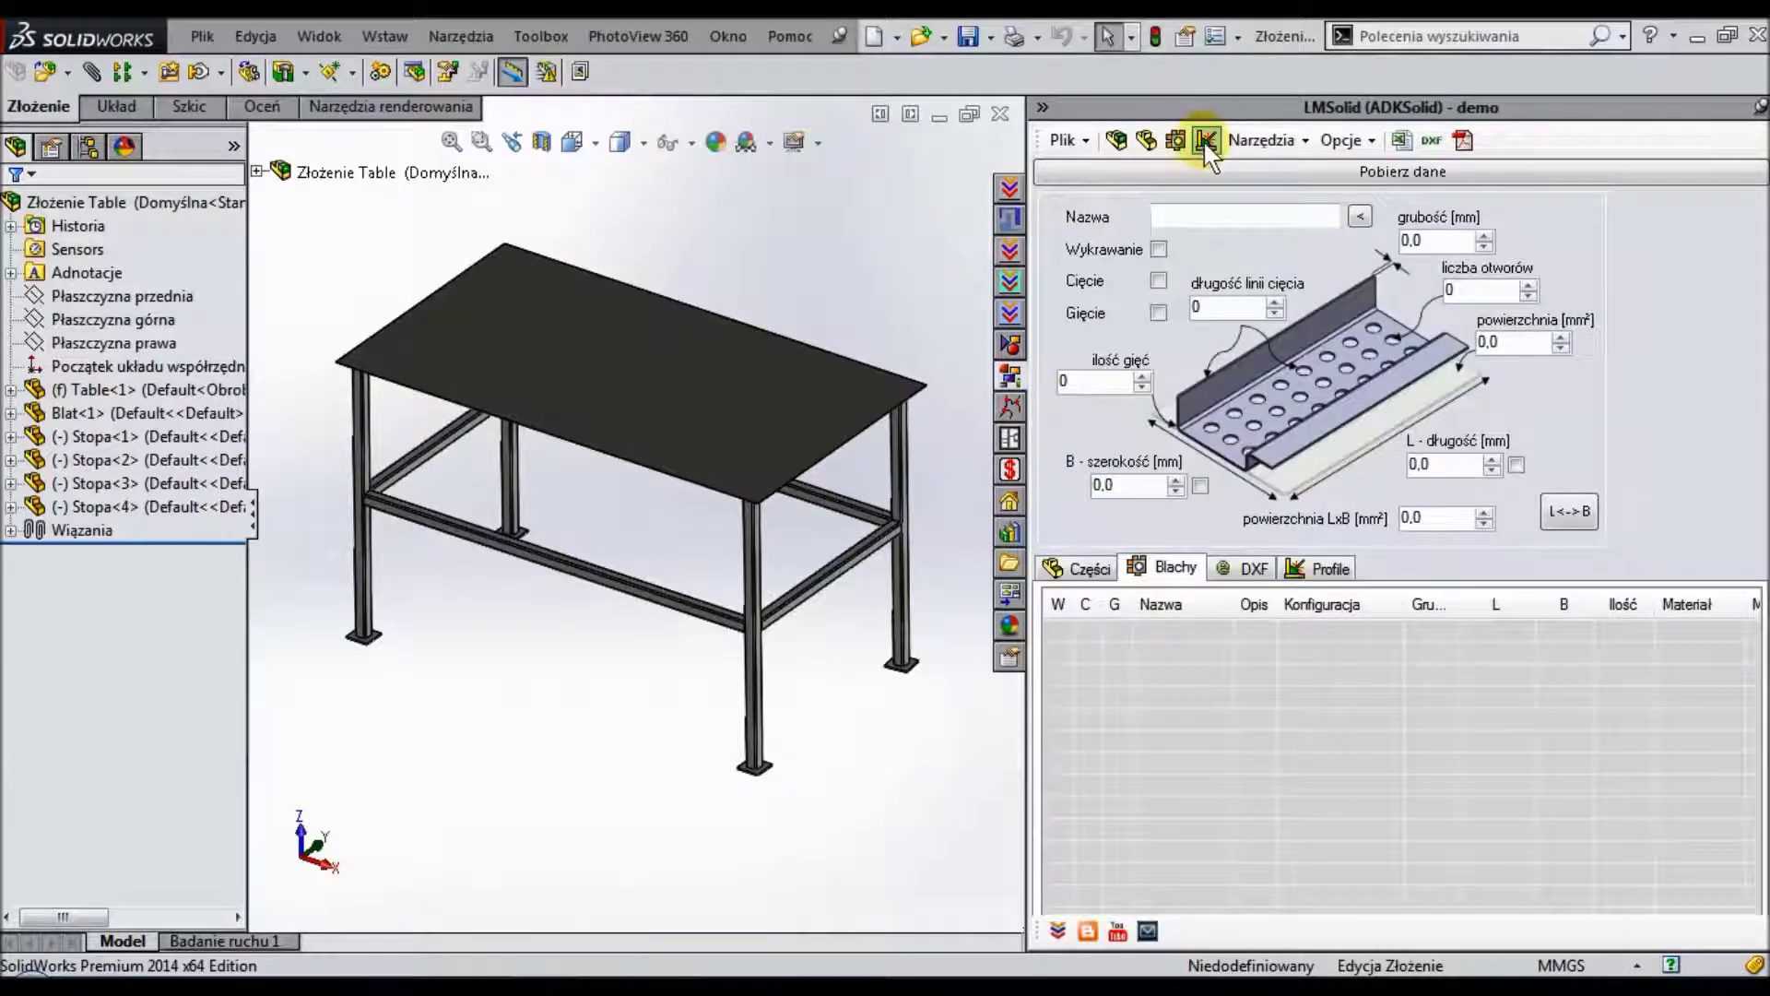
{"action": "left_click", "coordinate": [1205, 141]}
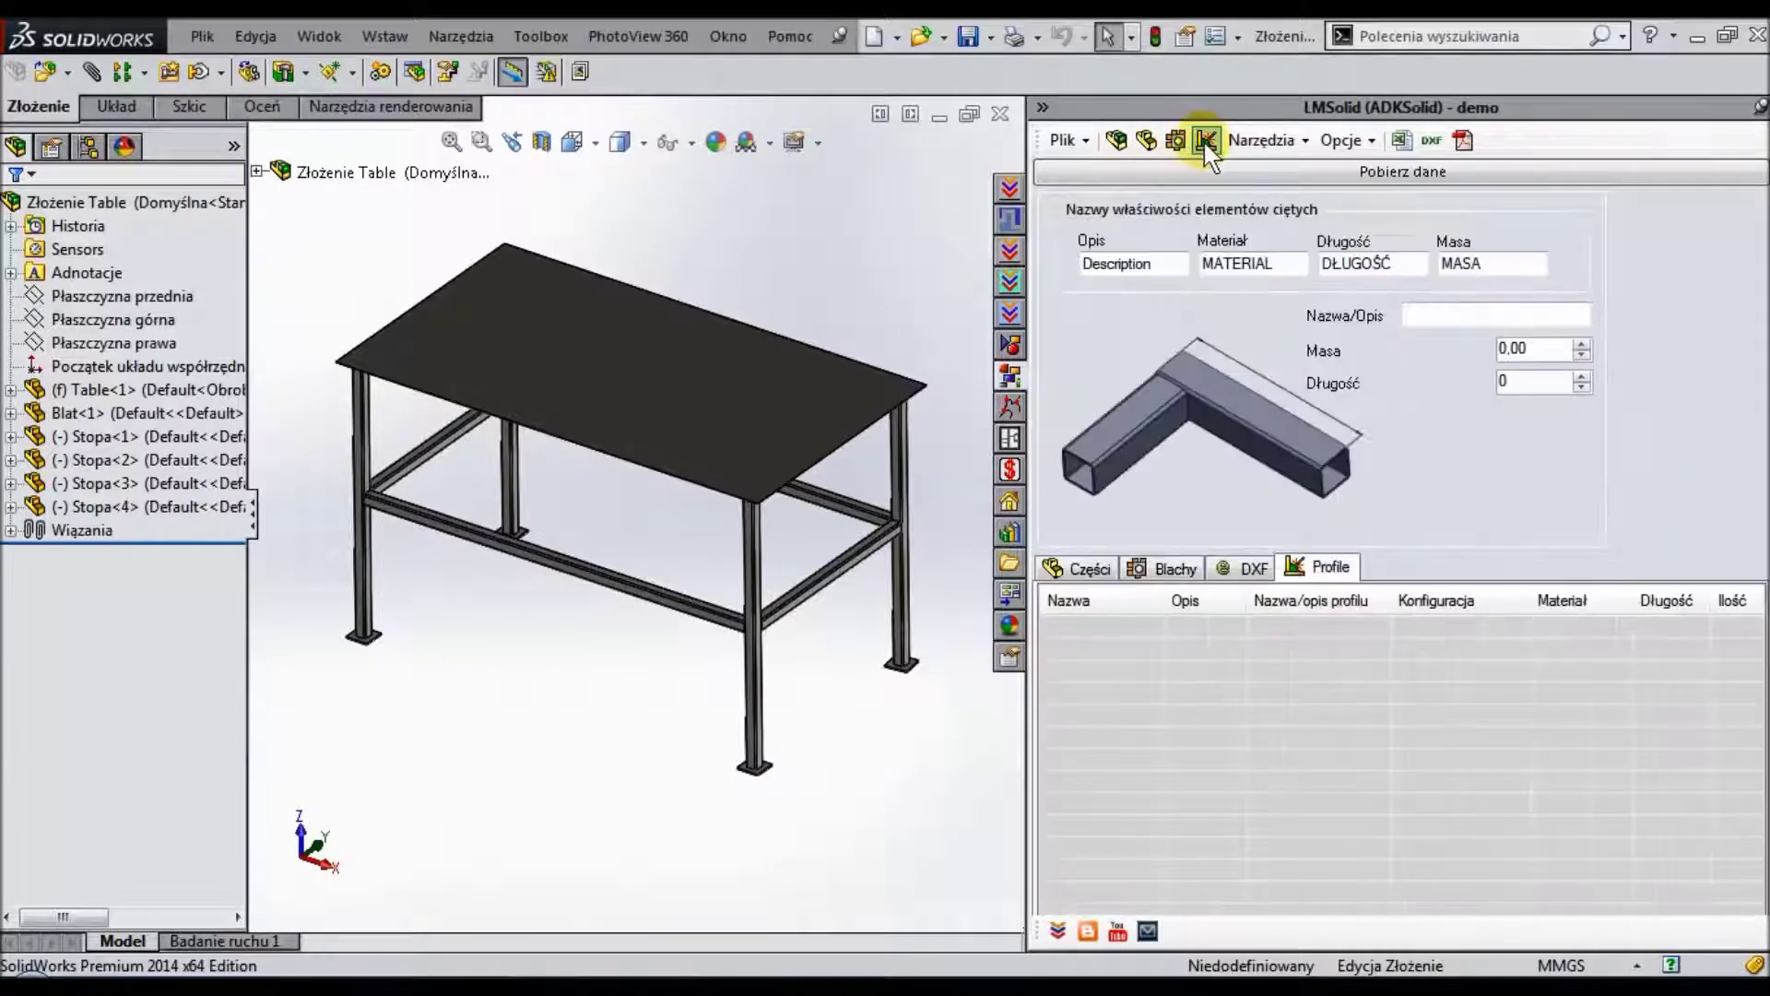
{"action": "left_click", "coordinate": [1306, 141]}
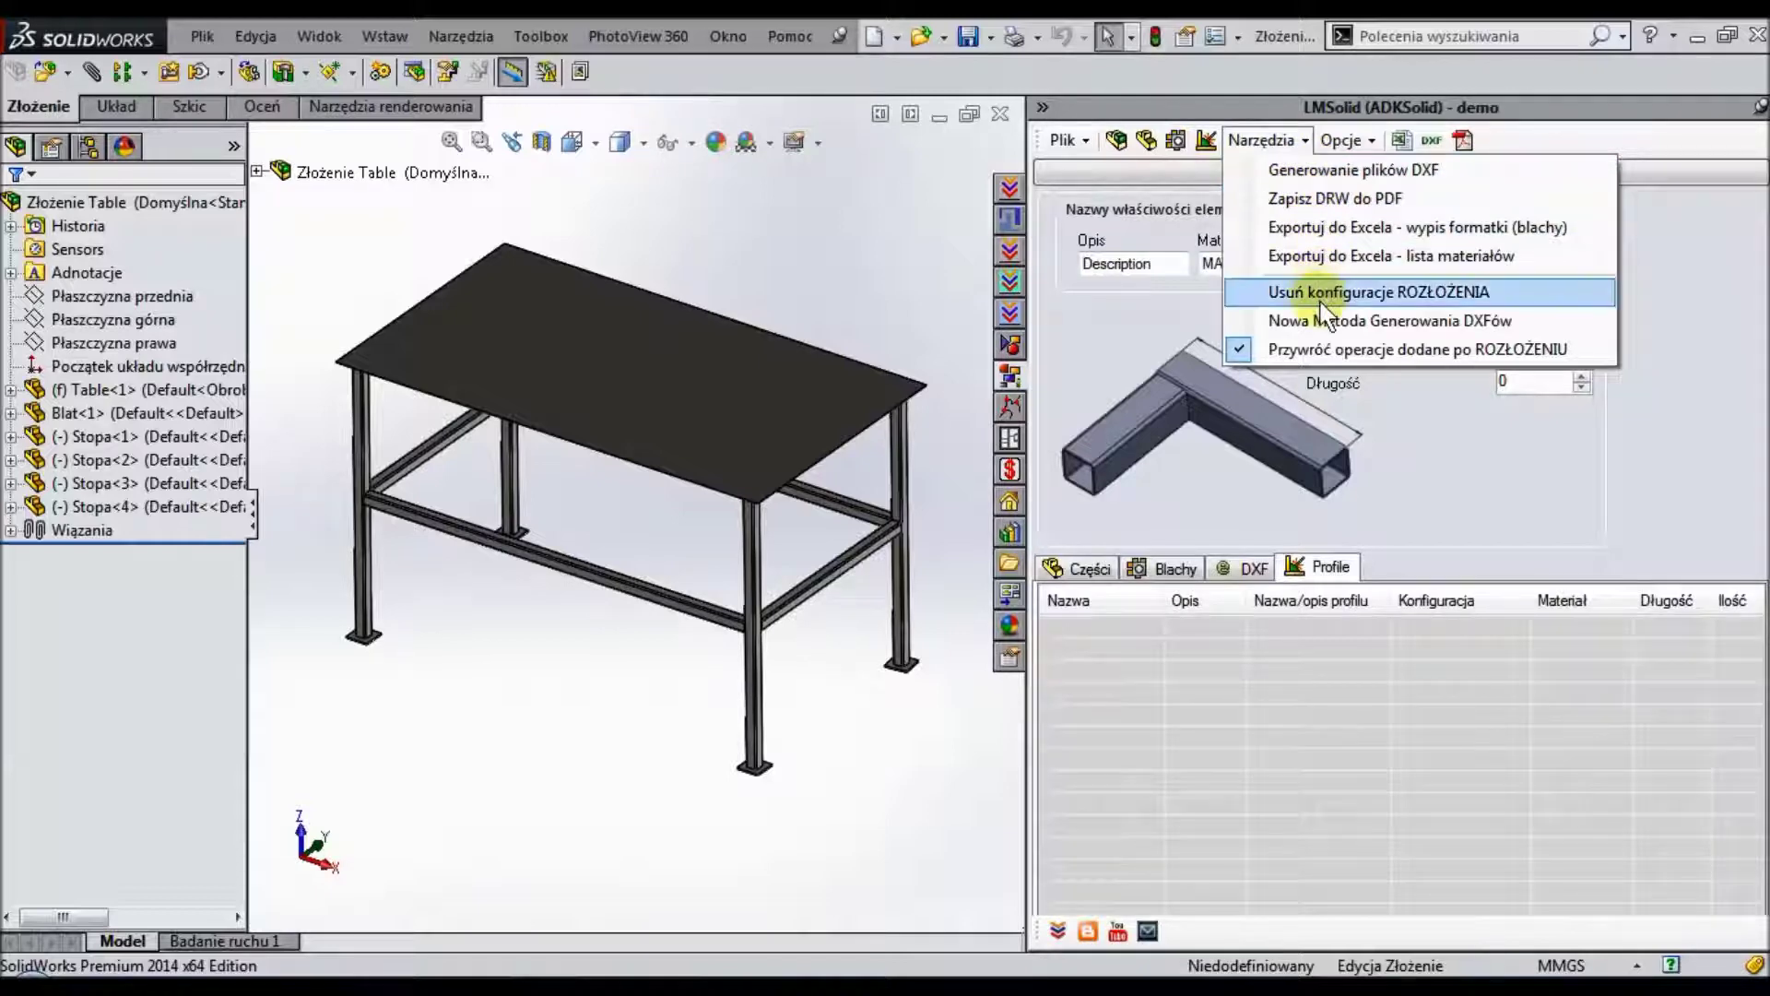
{"action": "left_click", "coordinate": [1372, 142]}
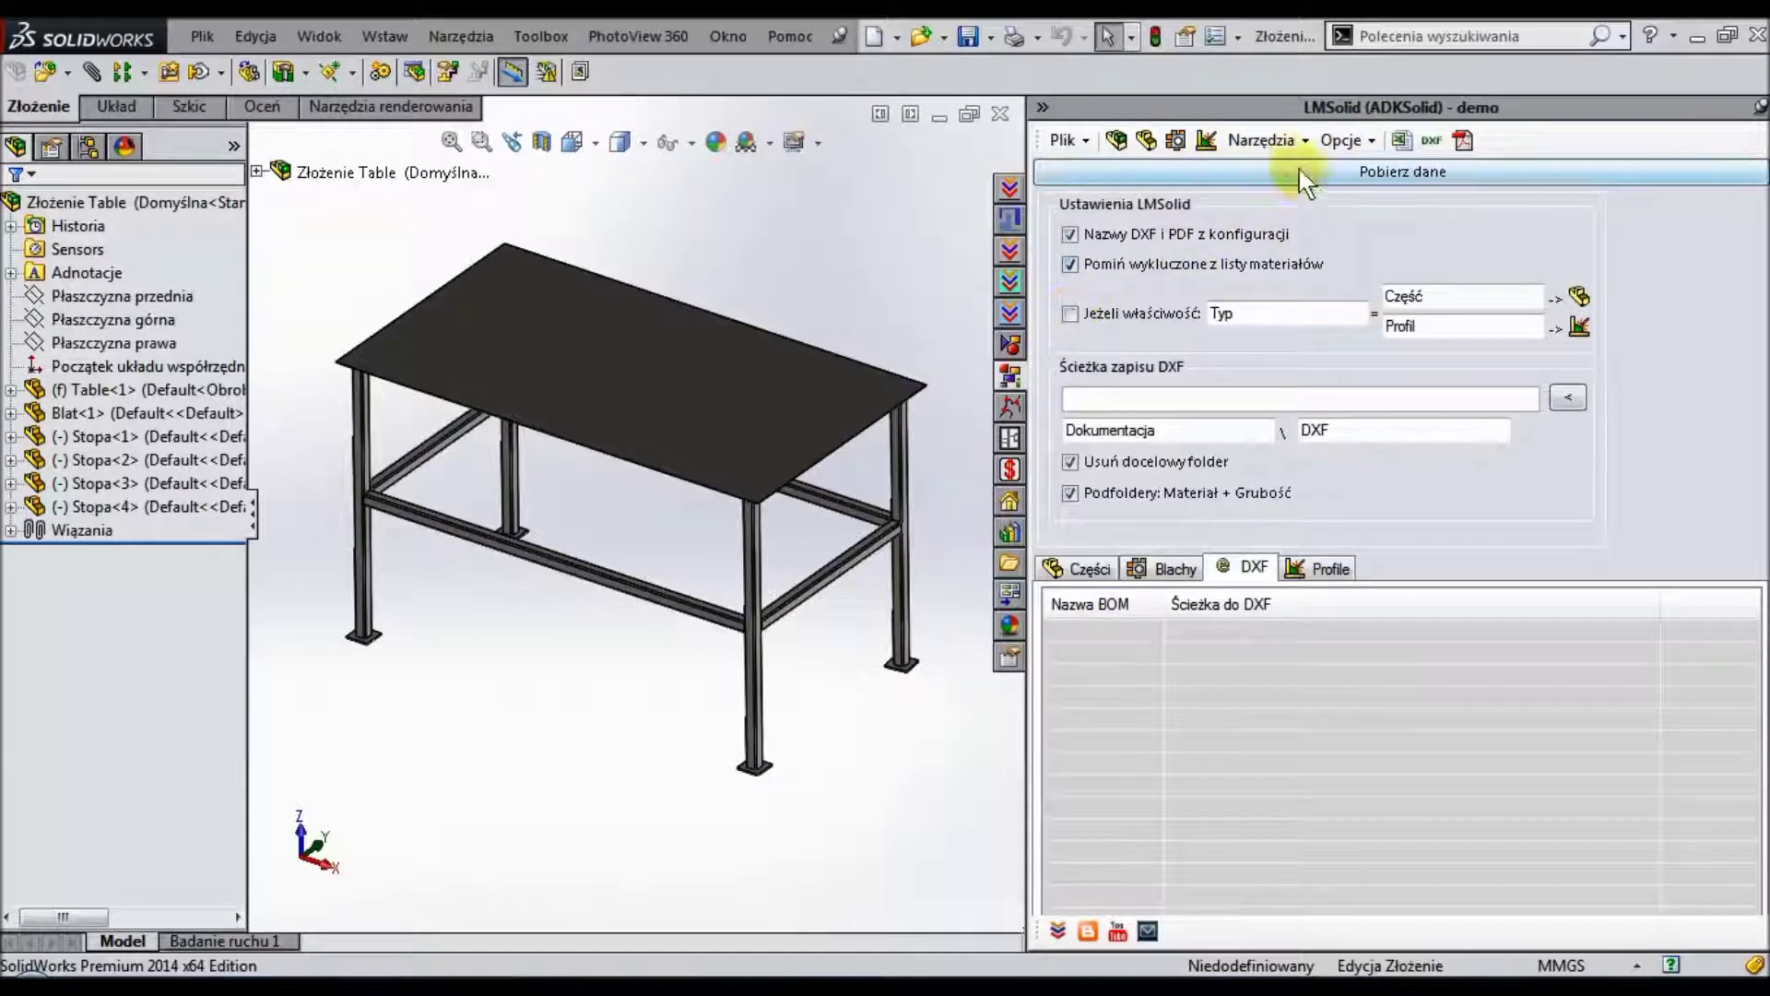
{"action": "left_click", "coordinate": [1205, 143]}
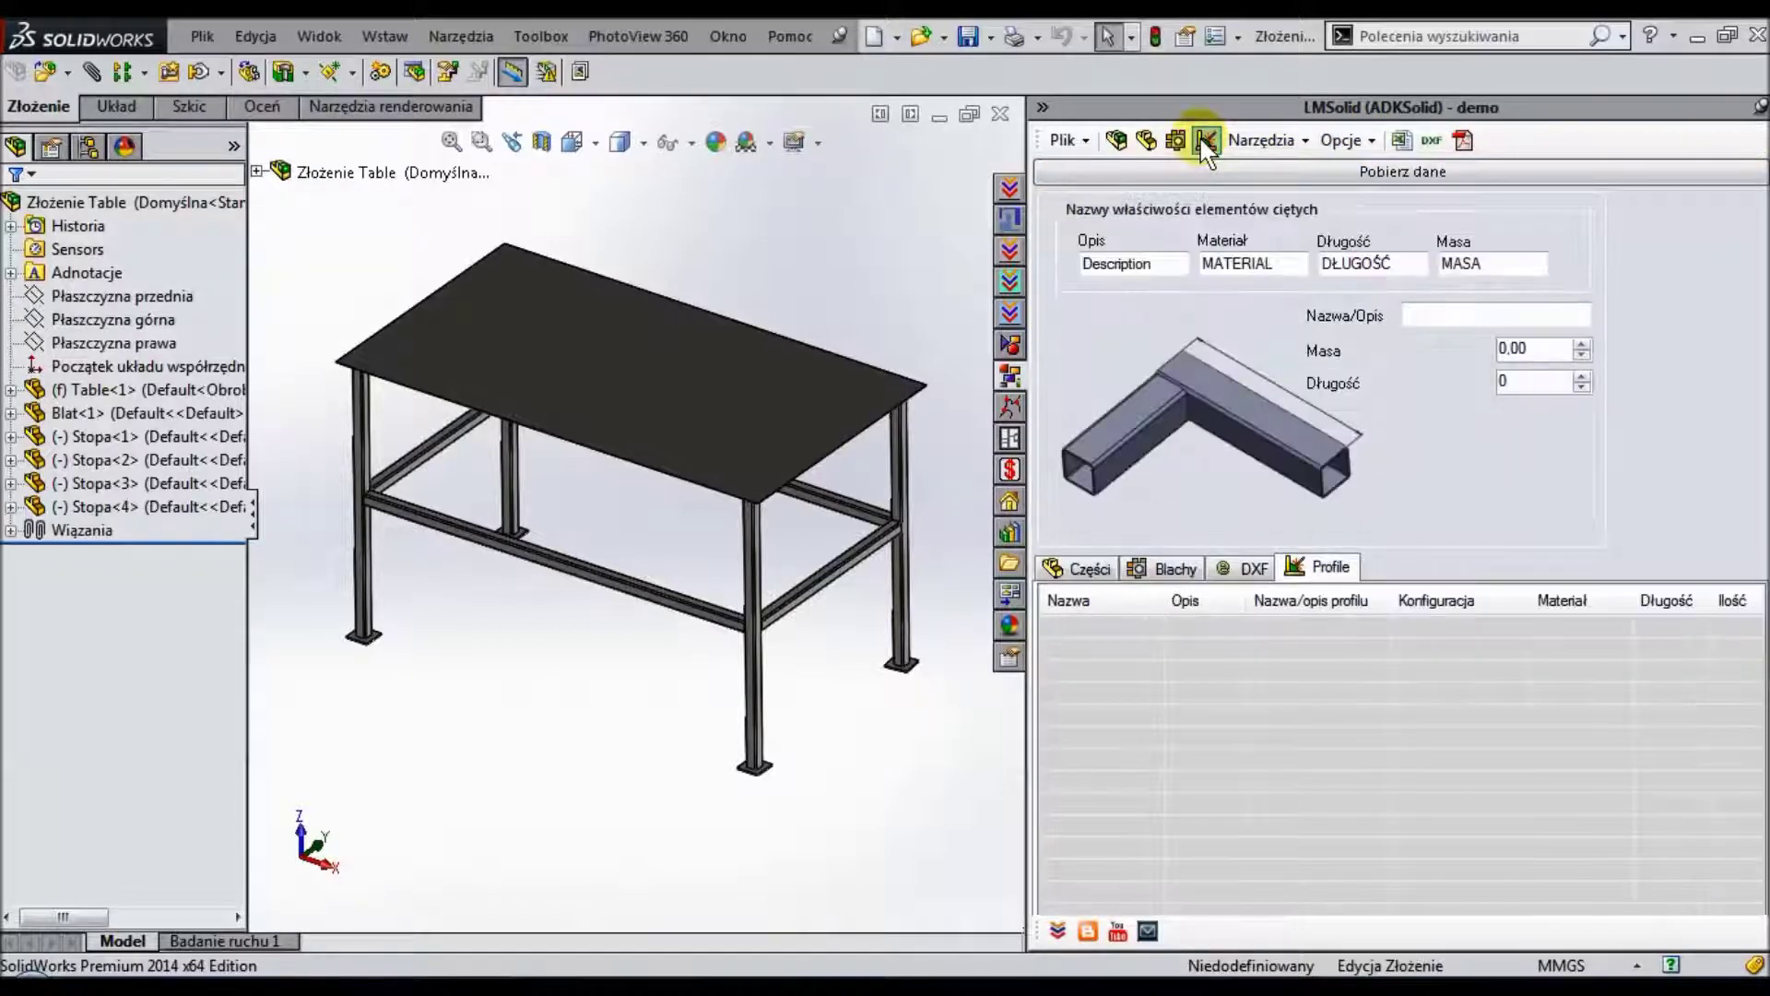
{"action": "left_click", "coordinate": [101, 389]}
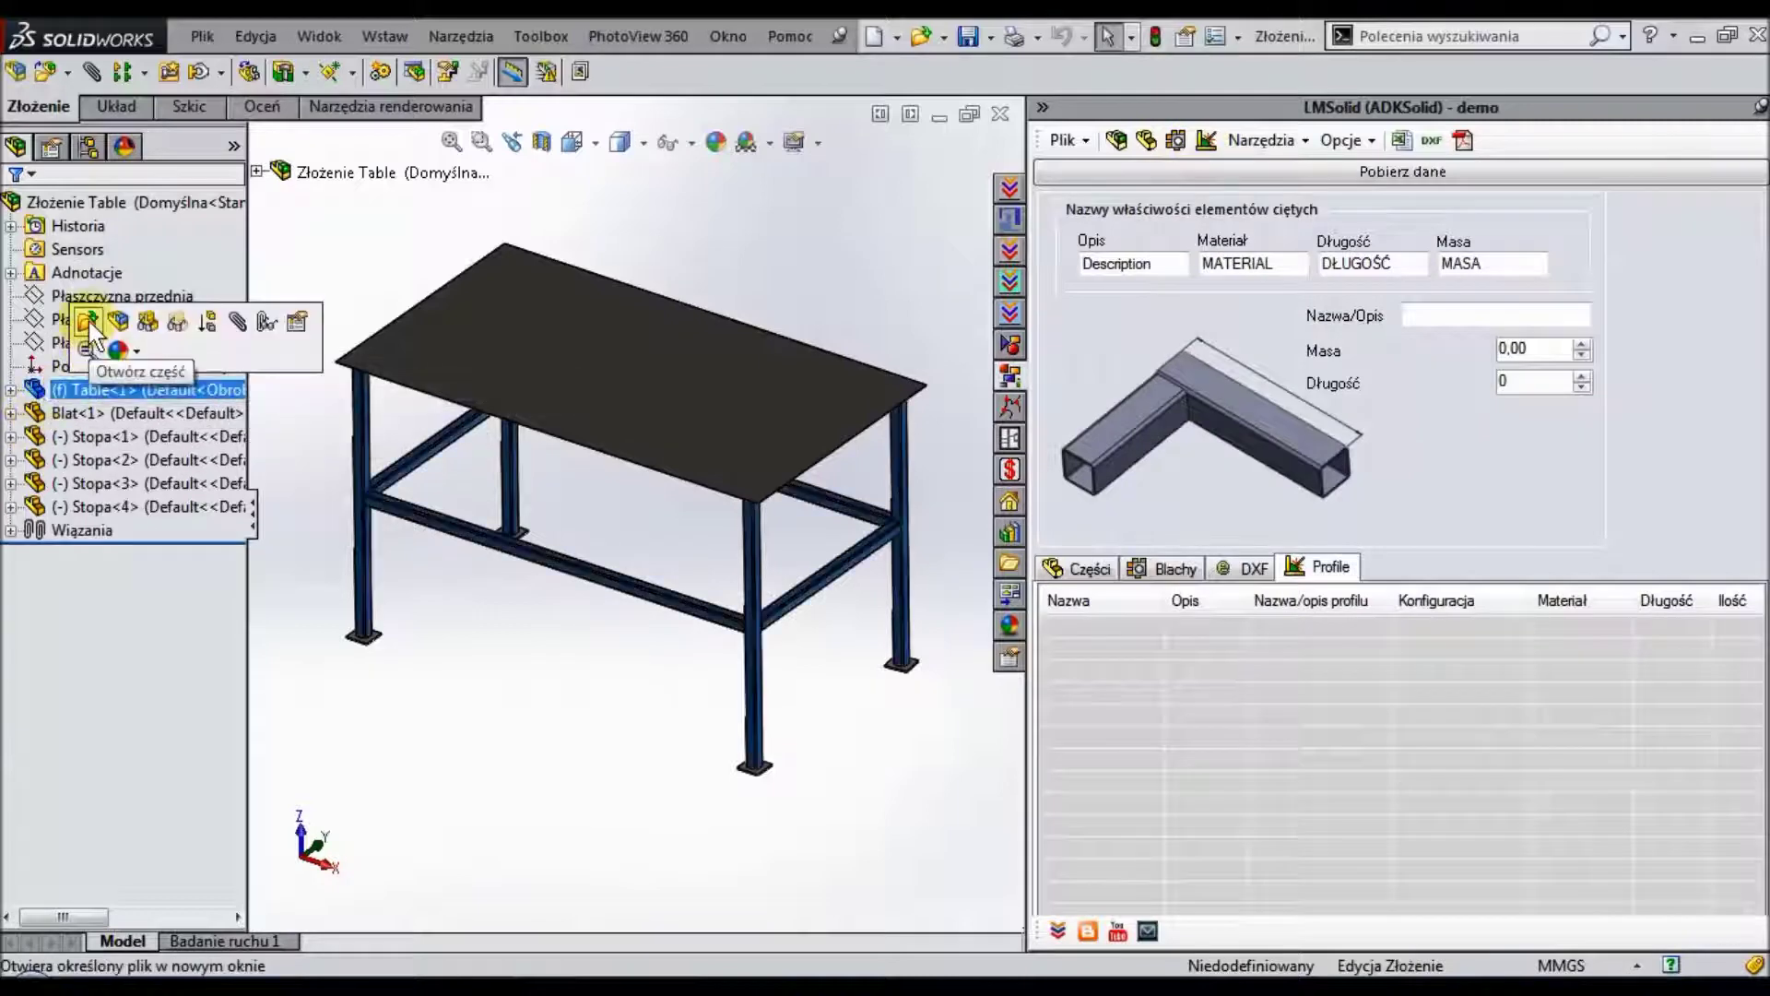
In the Table frame part, update the cut list with Aktualizuj.
{"action": "left_click", "coordinate": [89, 330]}
{"action": "left_click", "coordinate": [123, 295]}
{"action": "double_click", "coordinate": [123, 295]}
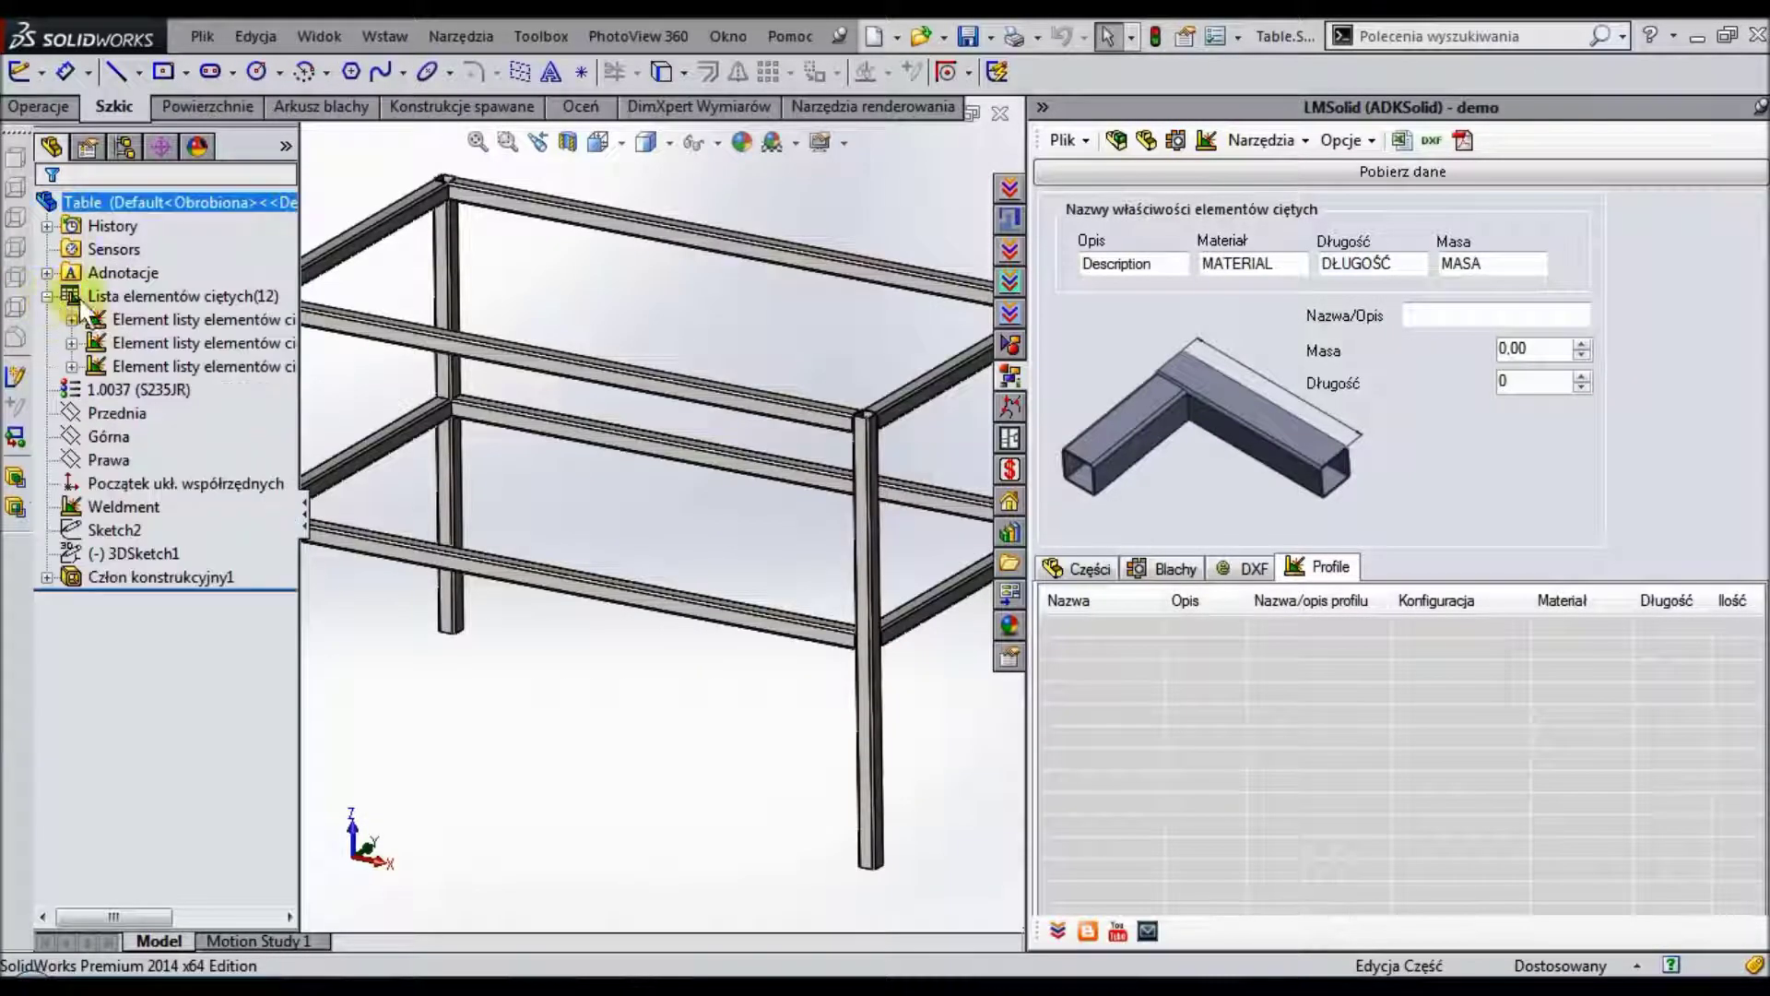
{"action": "right_click", "coordinate": [124, 295]}
{"action": "left_click", "coordinate": [228, 510]}
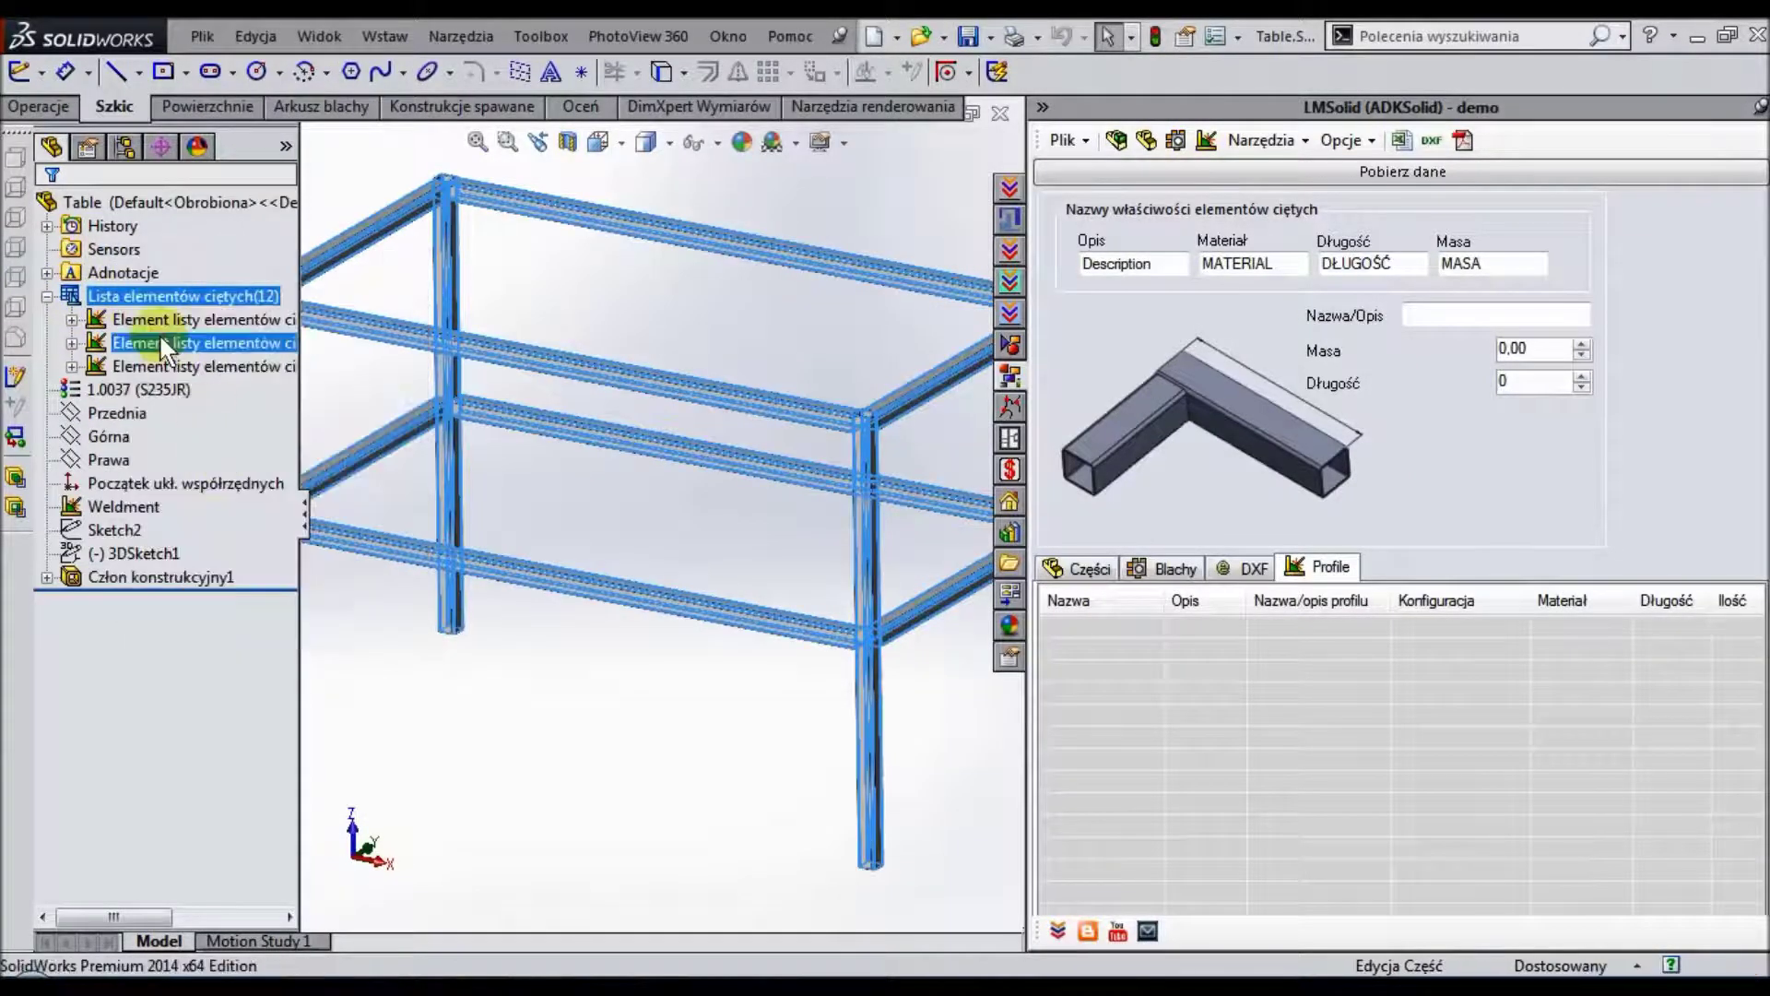
Check the cut-list property names DŁUGOŚĆ, Description and MASA, then return to the assembly.
{"action": "right_click", "coordinate": [168, 323]}
{"action": "left_click", "coordinate": [217, 354]}
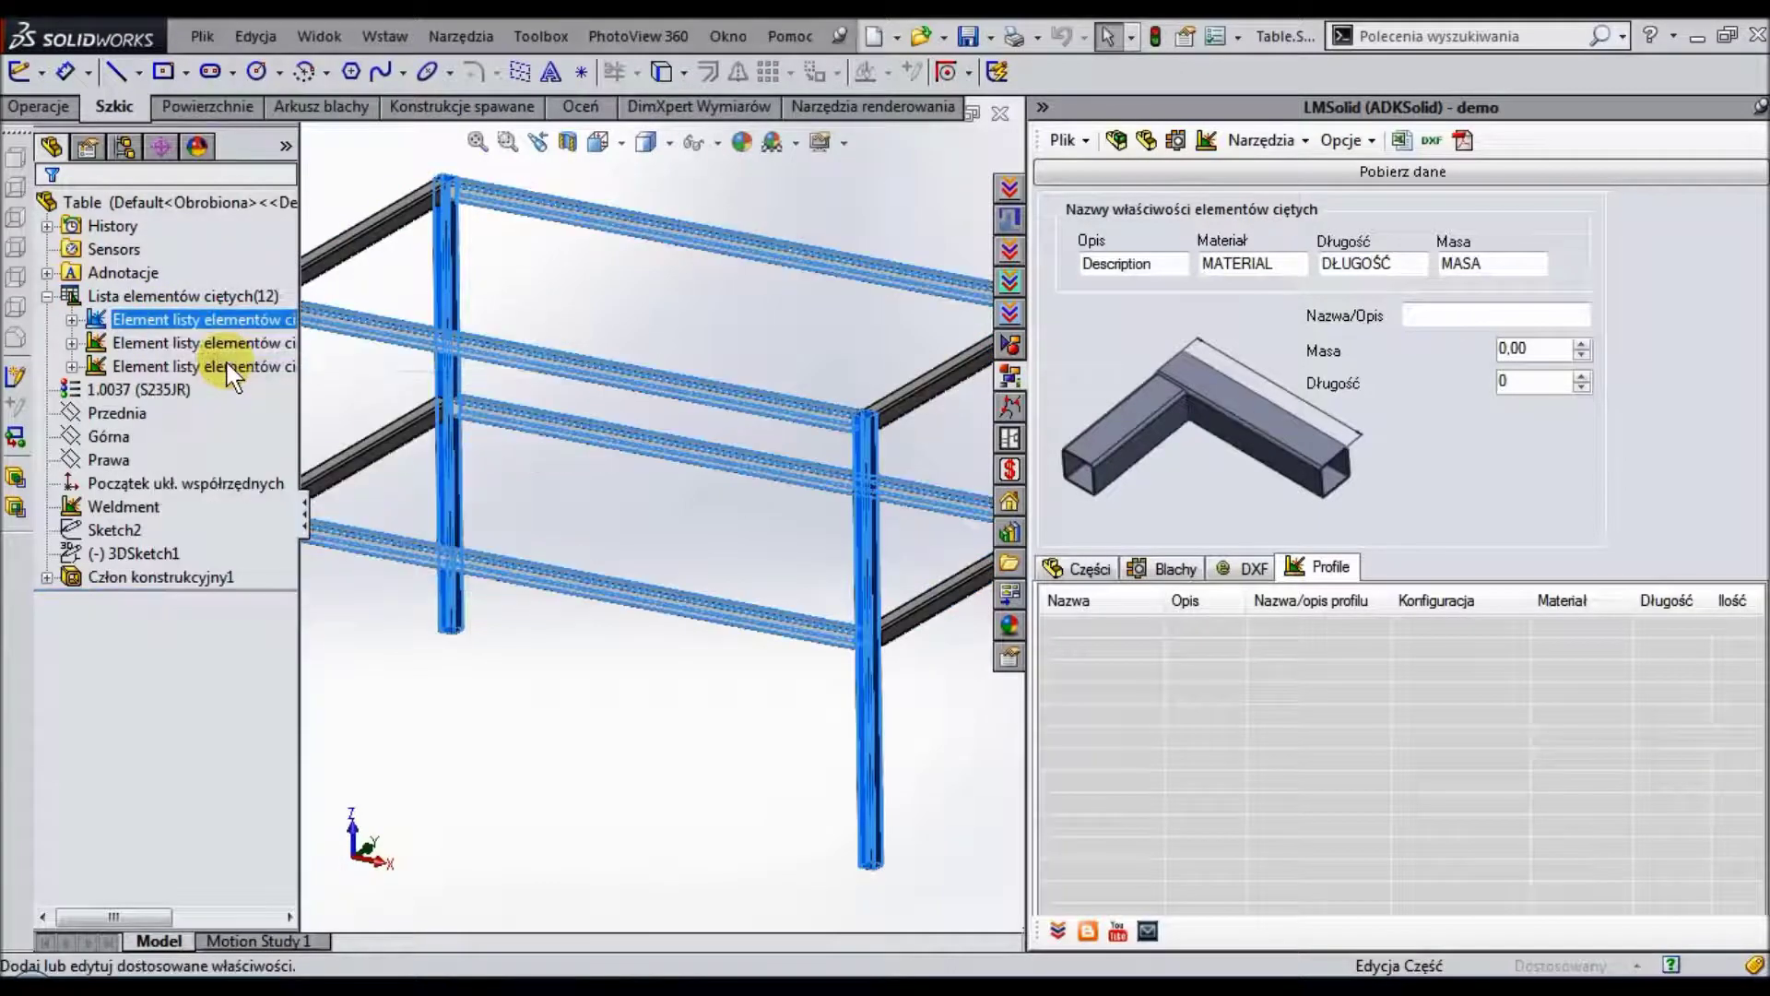
{"action": "left_click_drag", "start_coordinate": [693, 221], "coordinate": [684, 304]}
{"action": "left_click", "coordinate": [293, 433]}
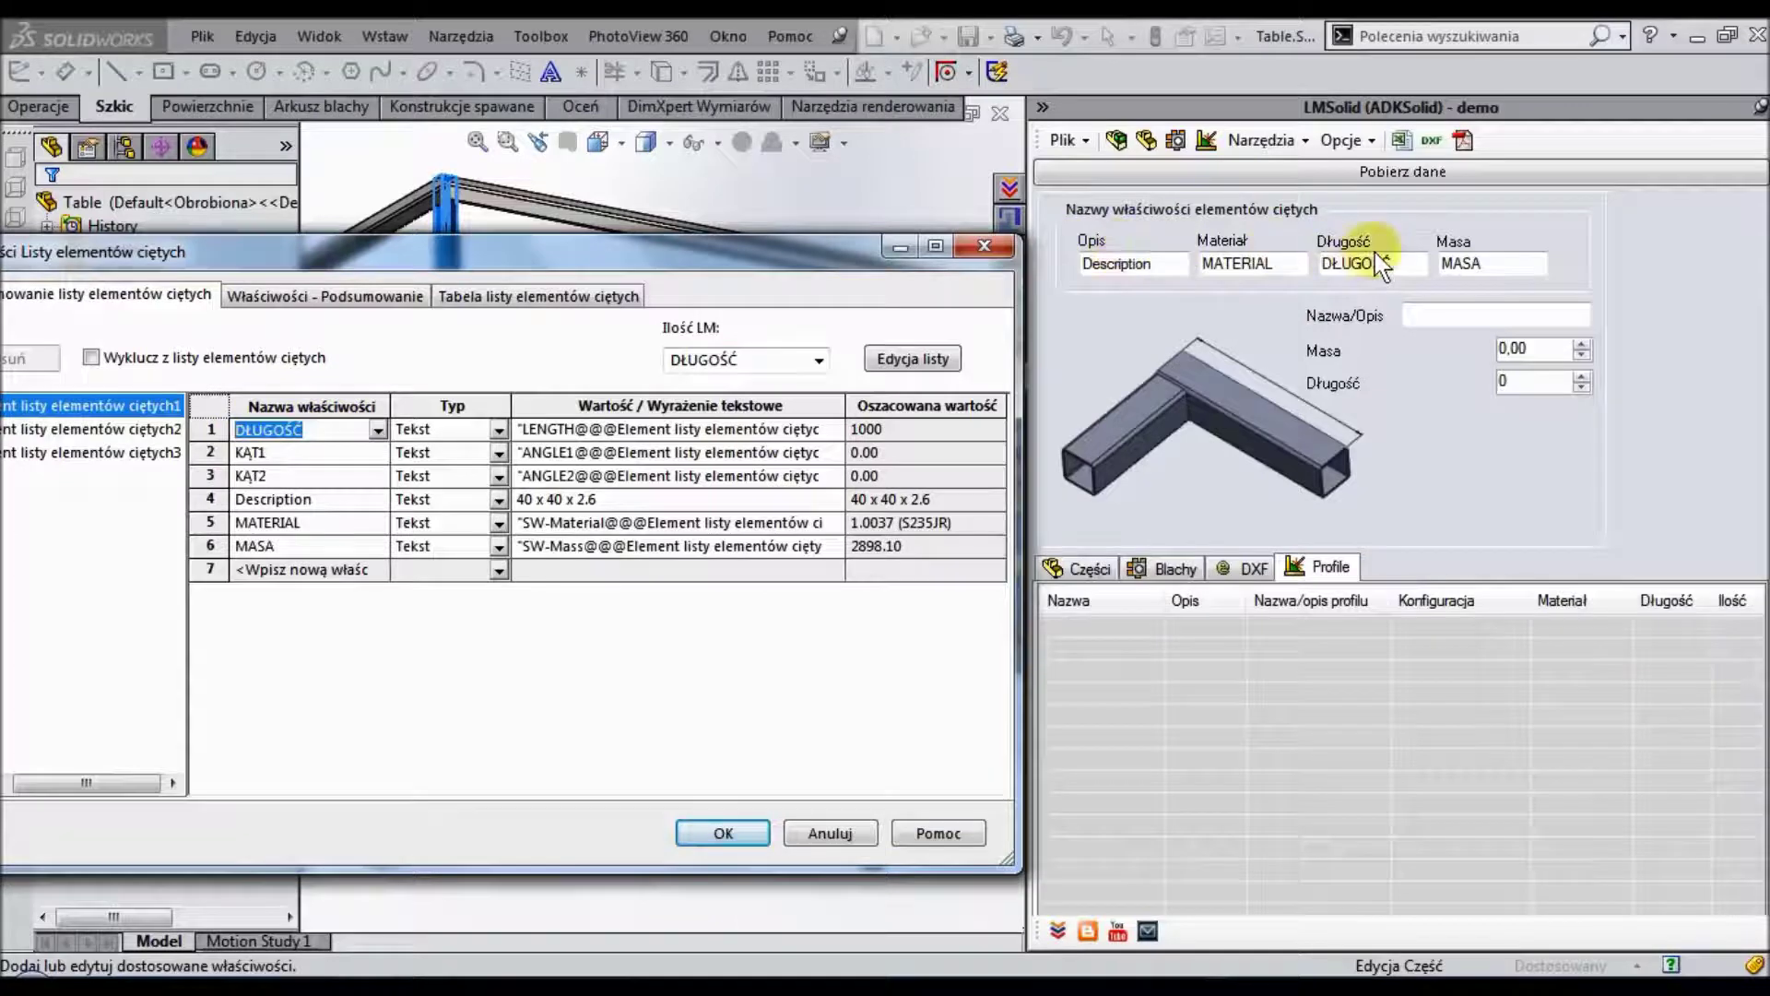
{"action": "left_click", "coordinate": [291, 509]}
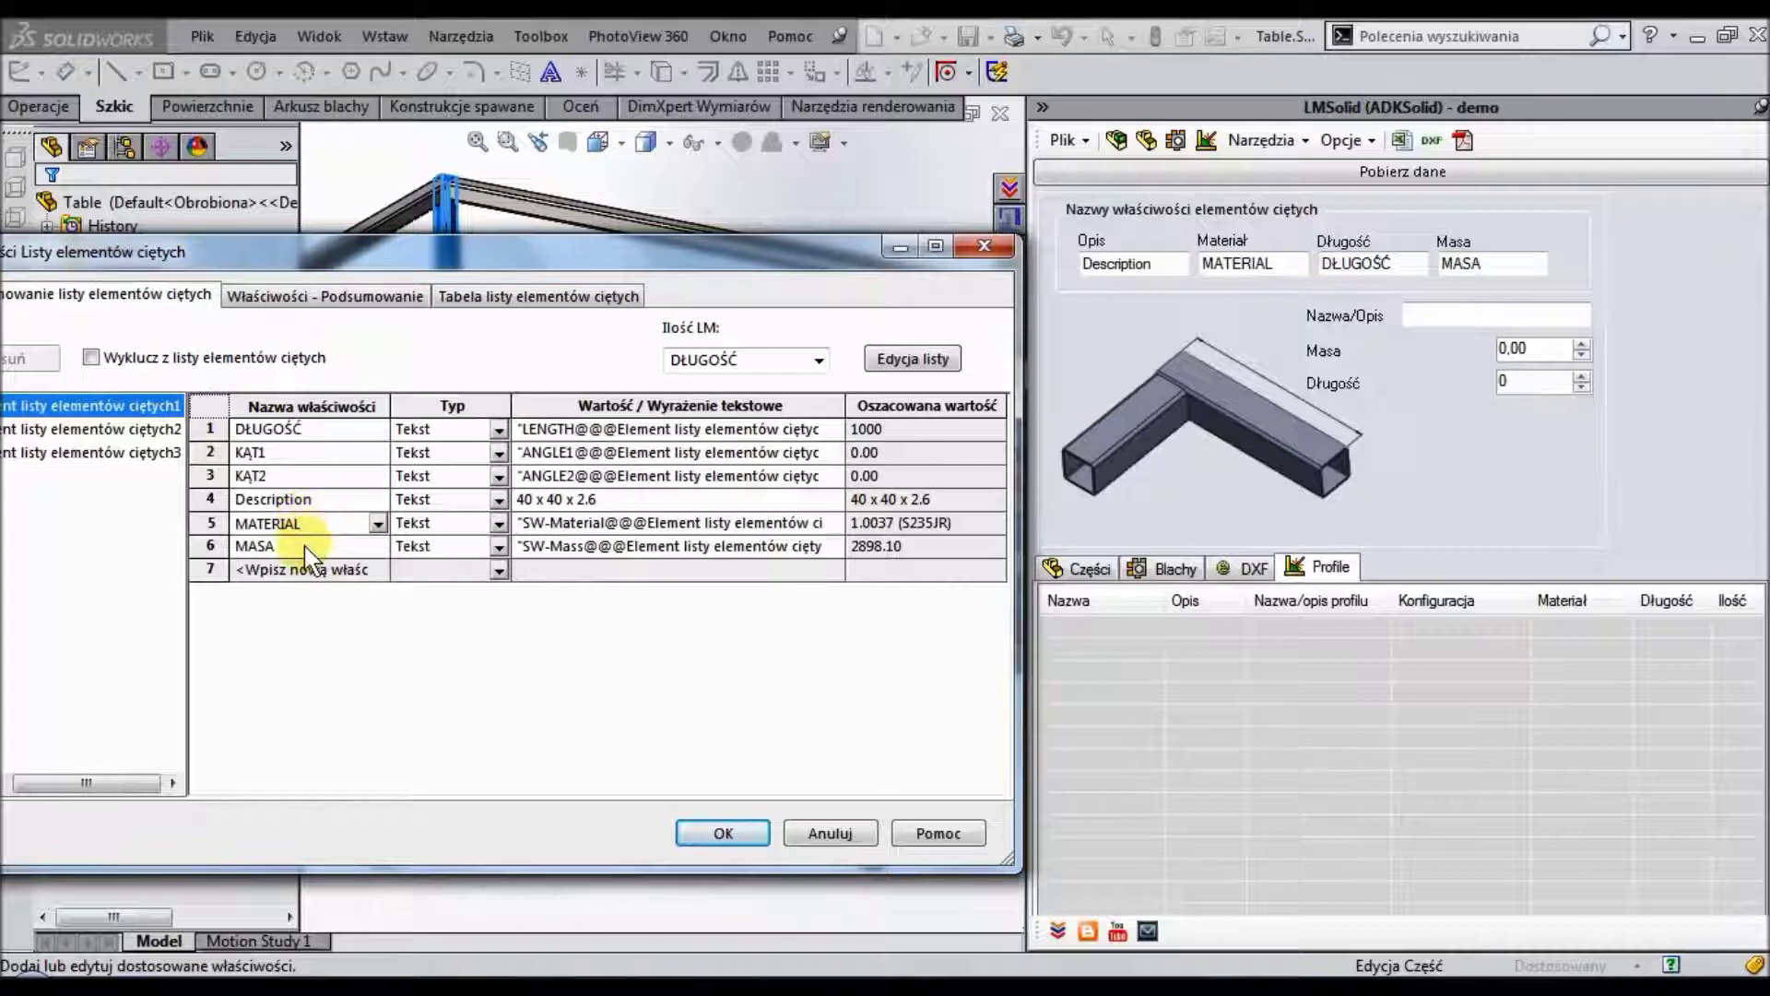
{"action": "left_click", "coordinate": [305, 546]}
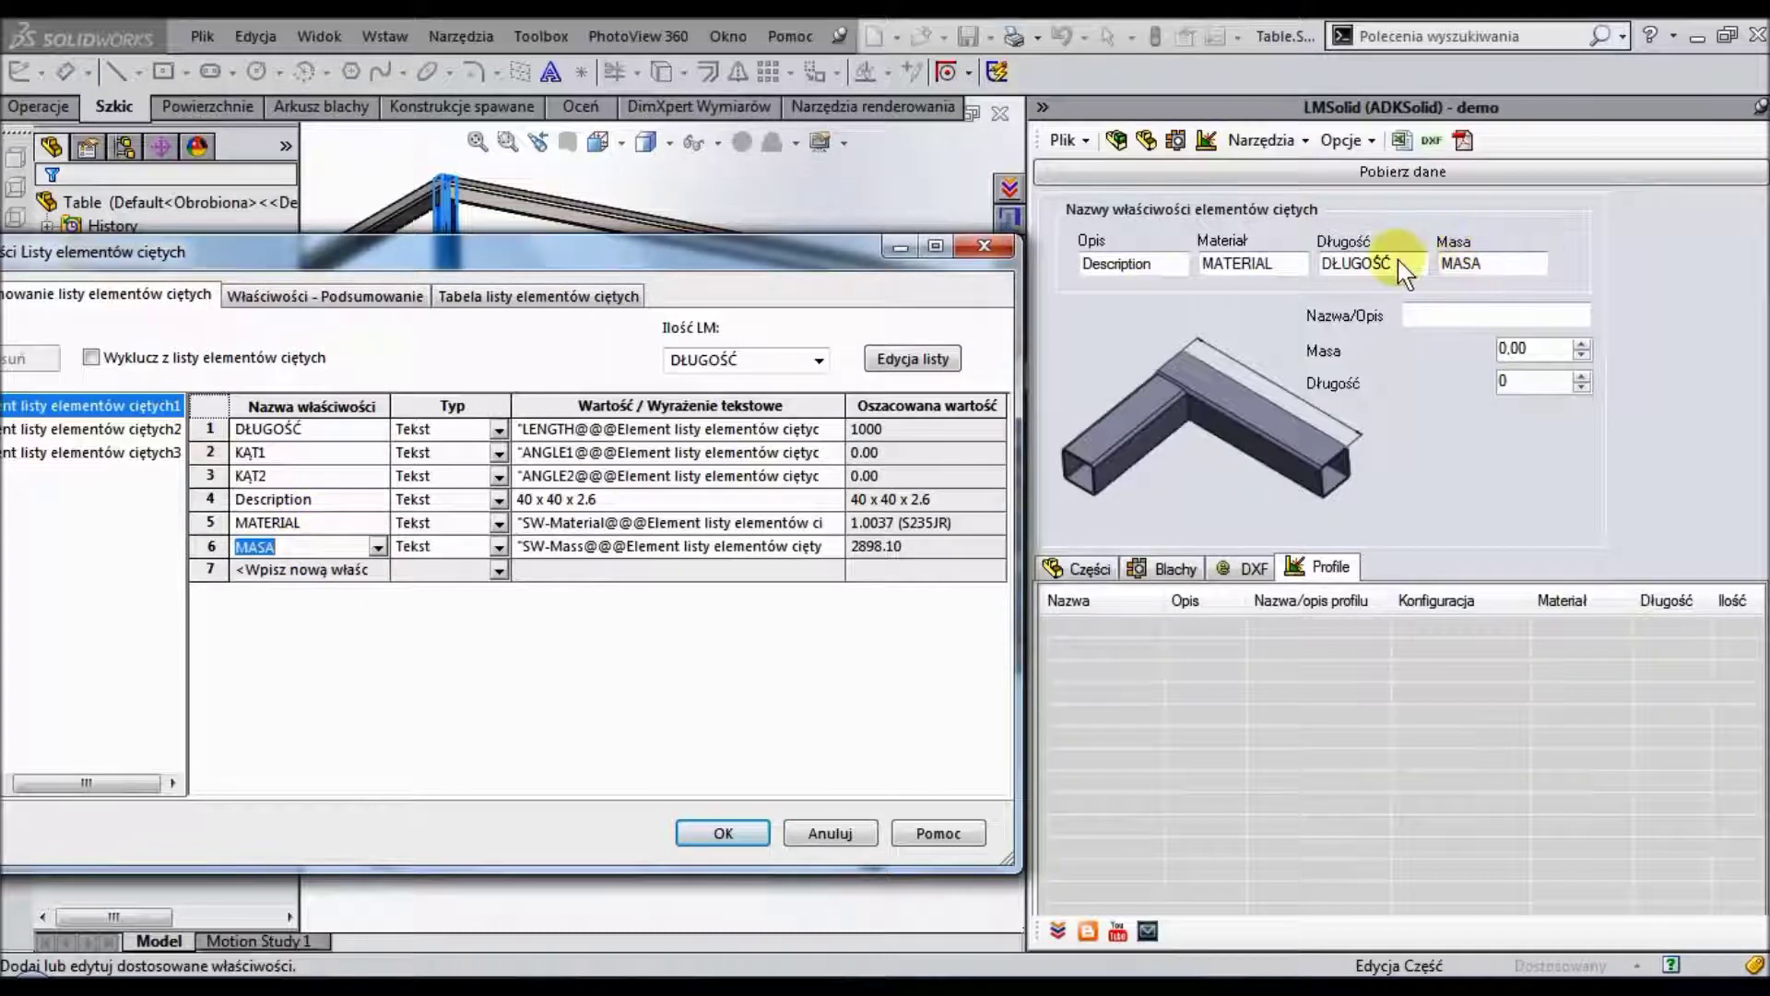
{"action": "left_click", "coordinate": [985, 247]}
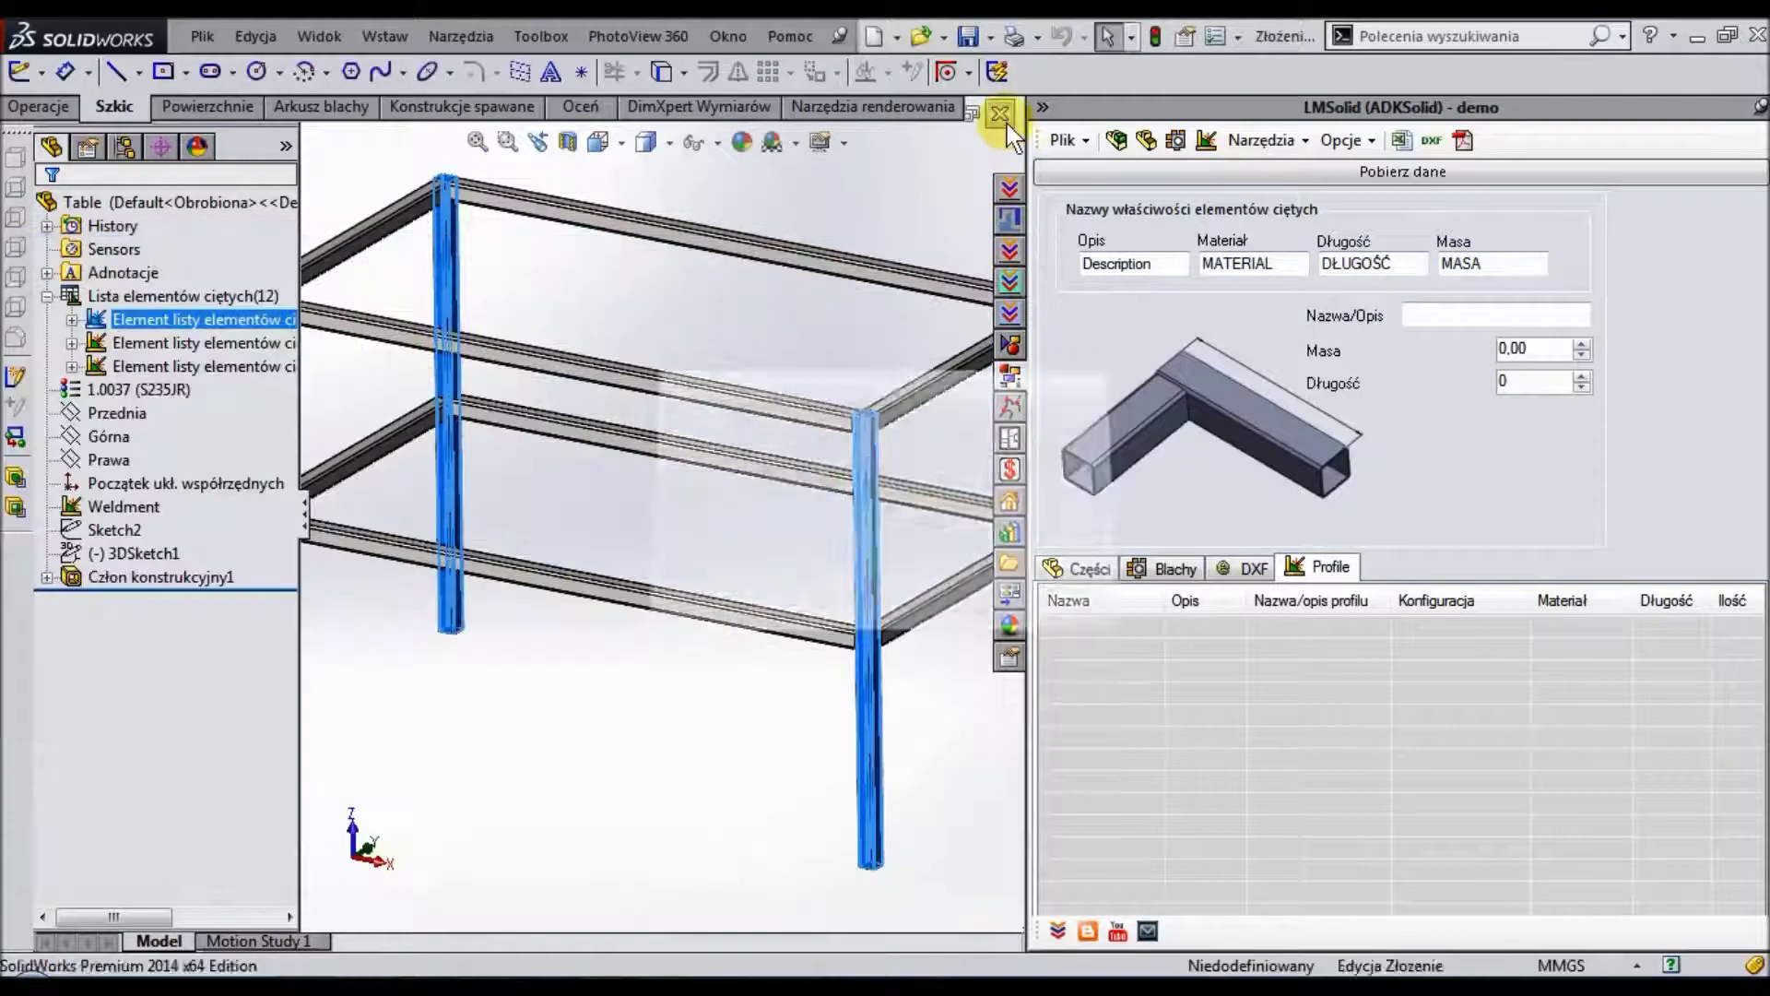
{"action": "left_click", "coordinate": [1005, 120]}
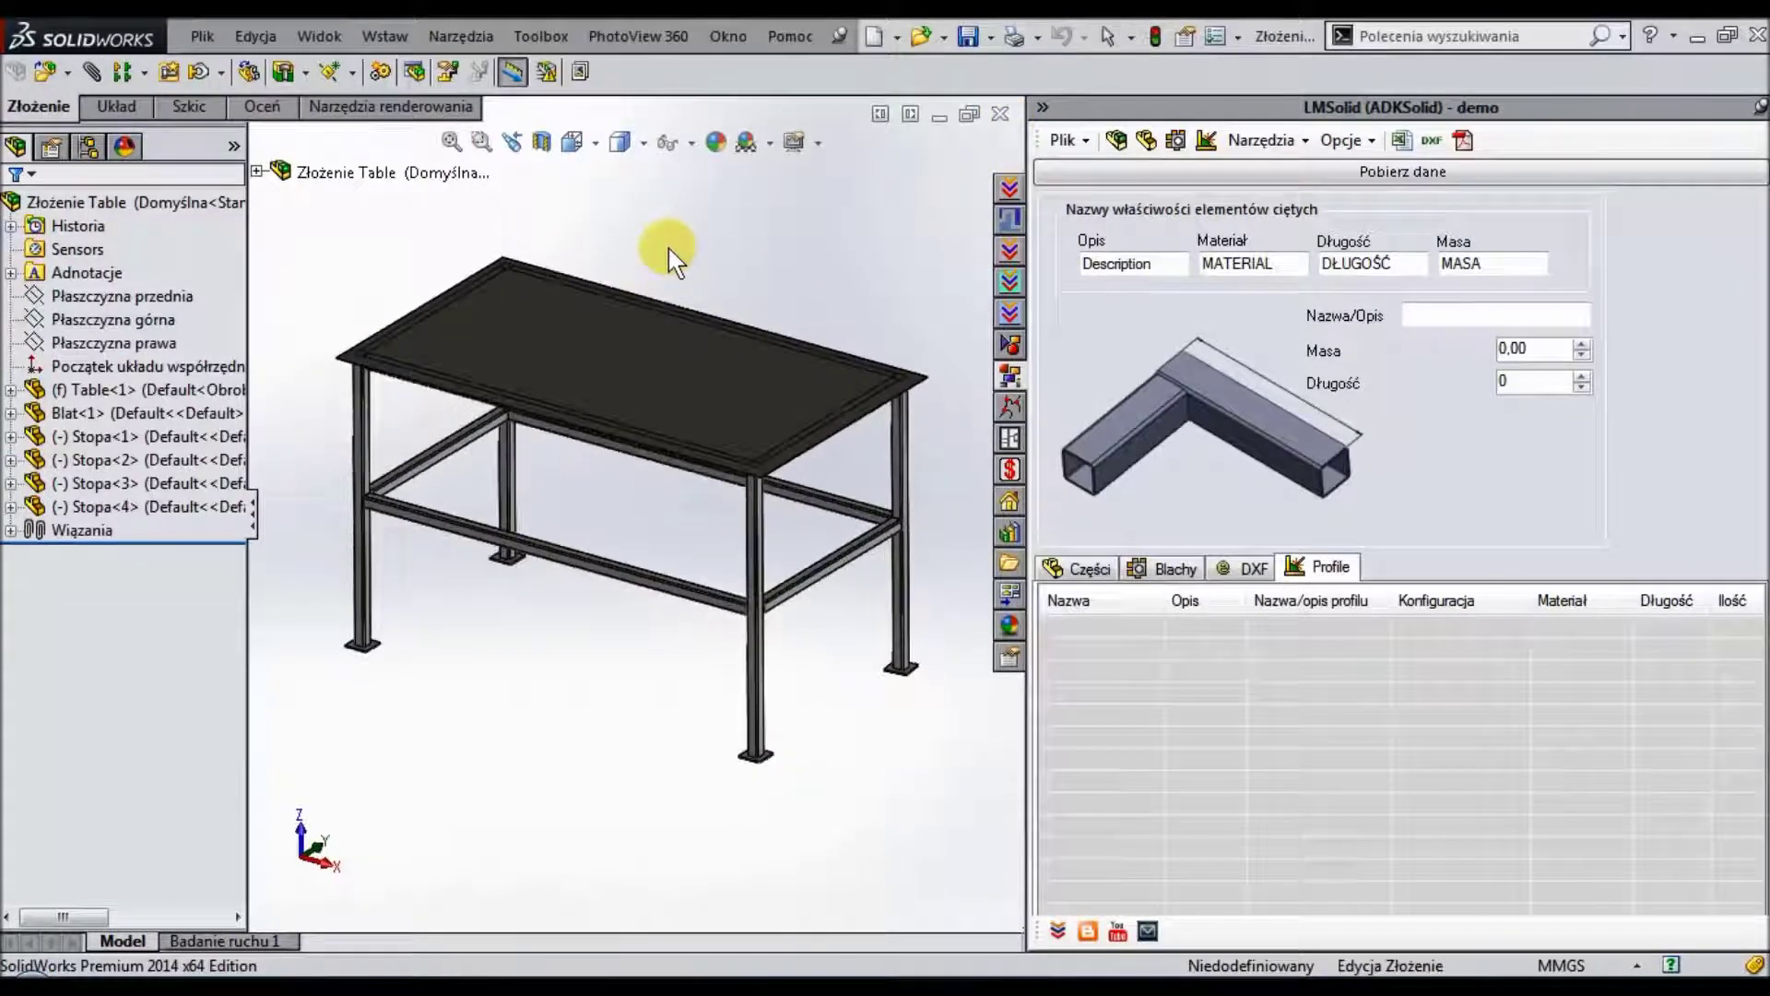
{"action": "left_click", "coordinate": [1077, 171]}
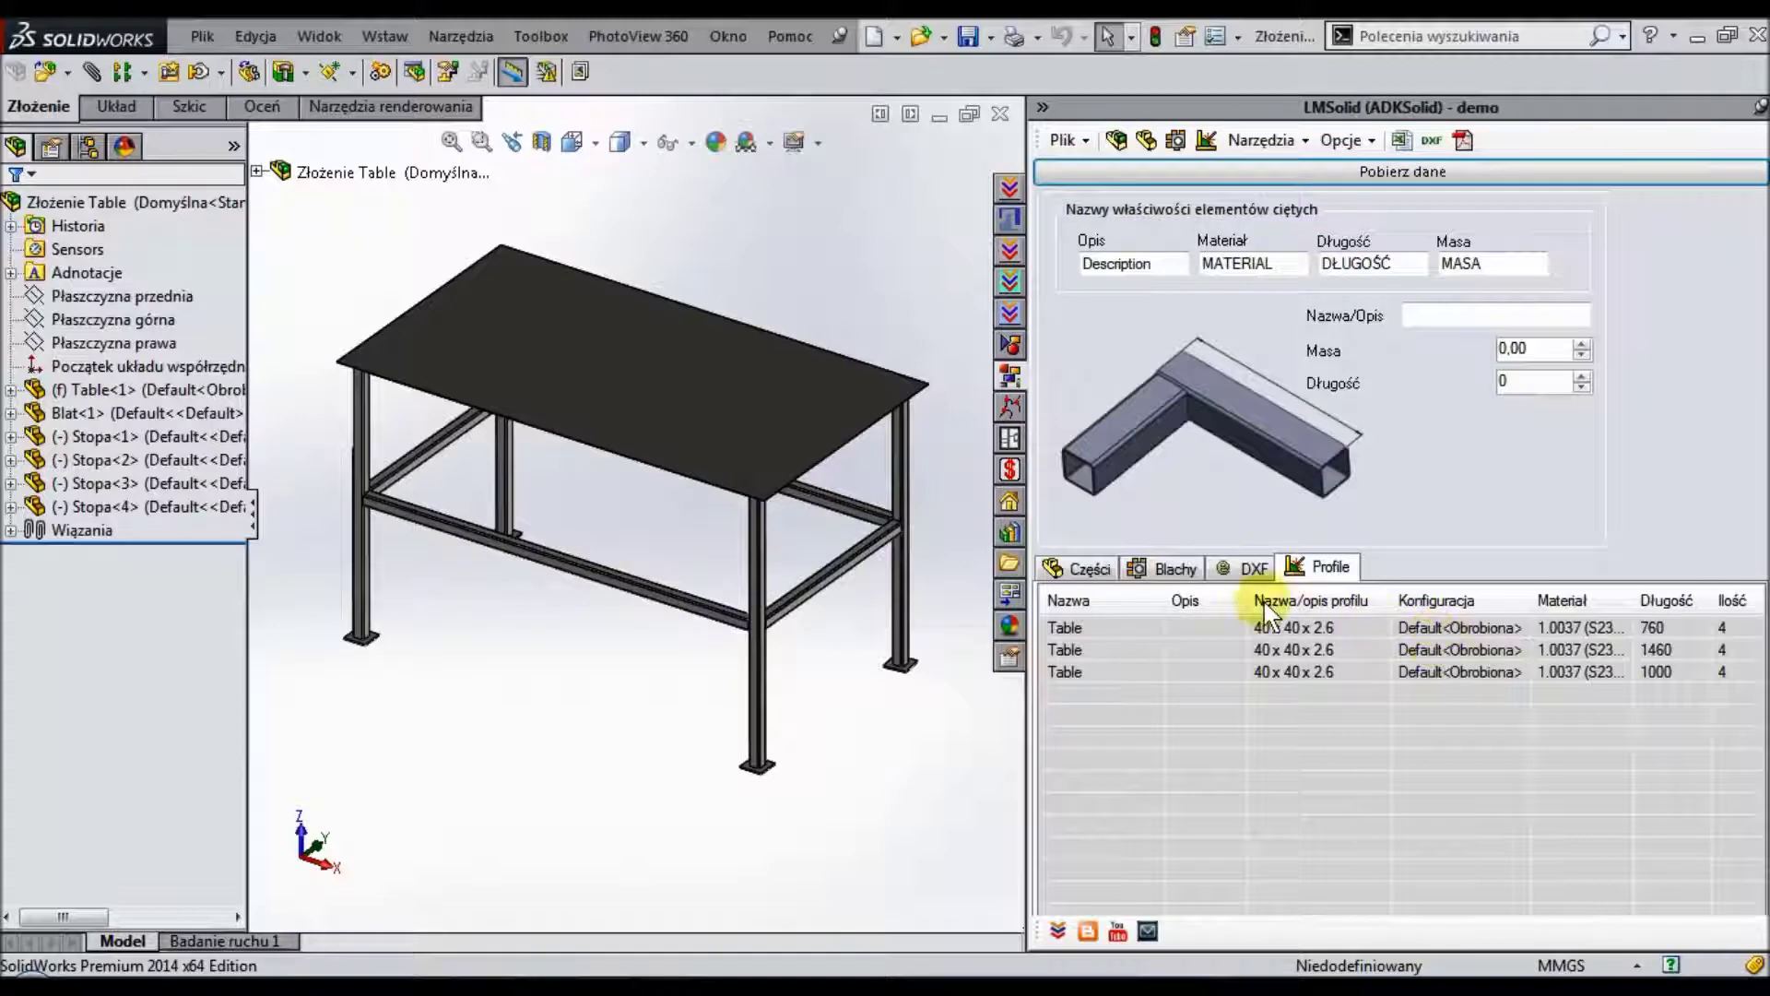
{"action": "left_click_drag", "start_coordinate": [1247, 605], "coordinate": [1229, 605]}
{"action": "left_click_drag", "start_coordinate": [1366, 602], "coordinate": [1346, 613]}
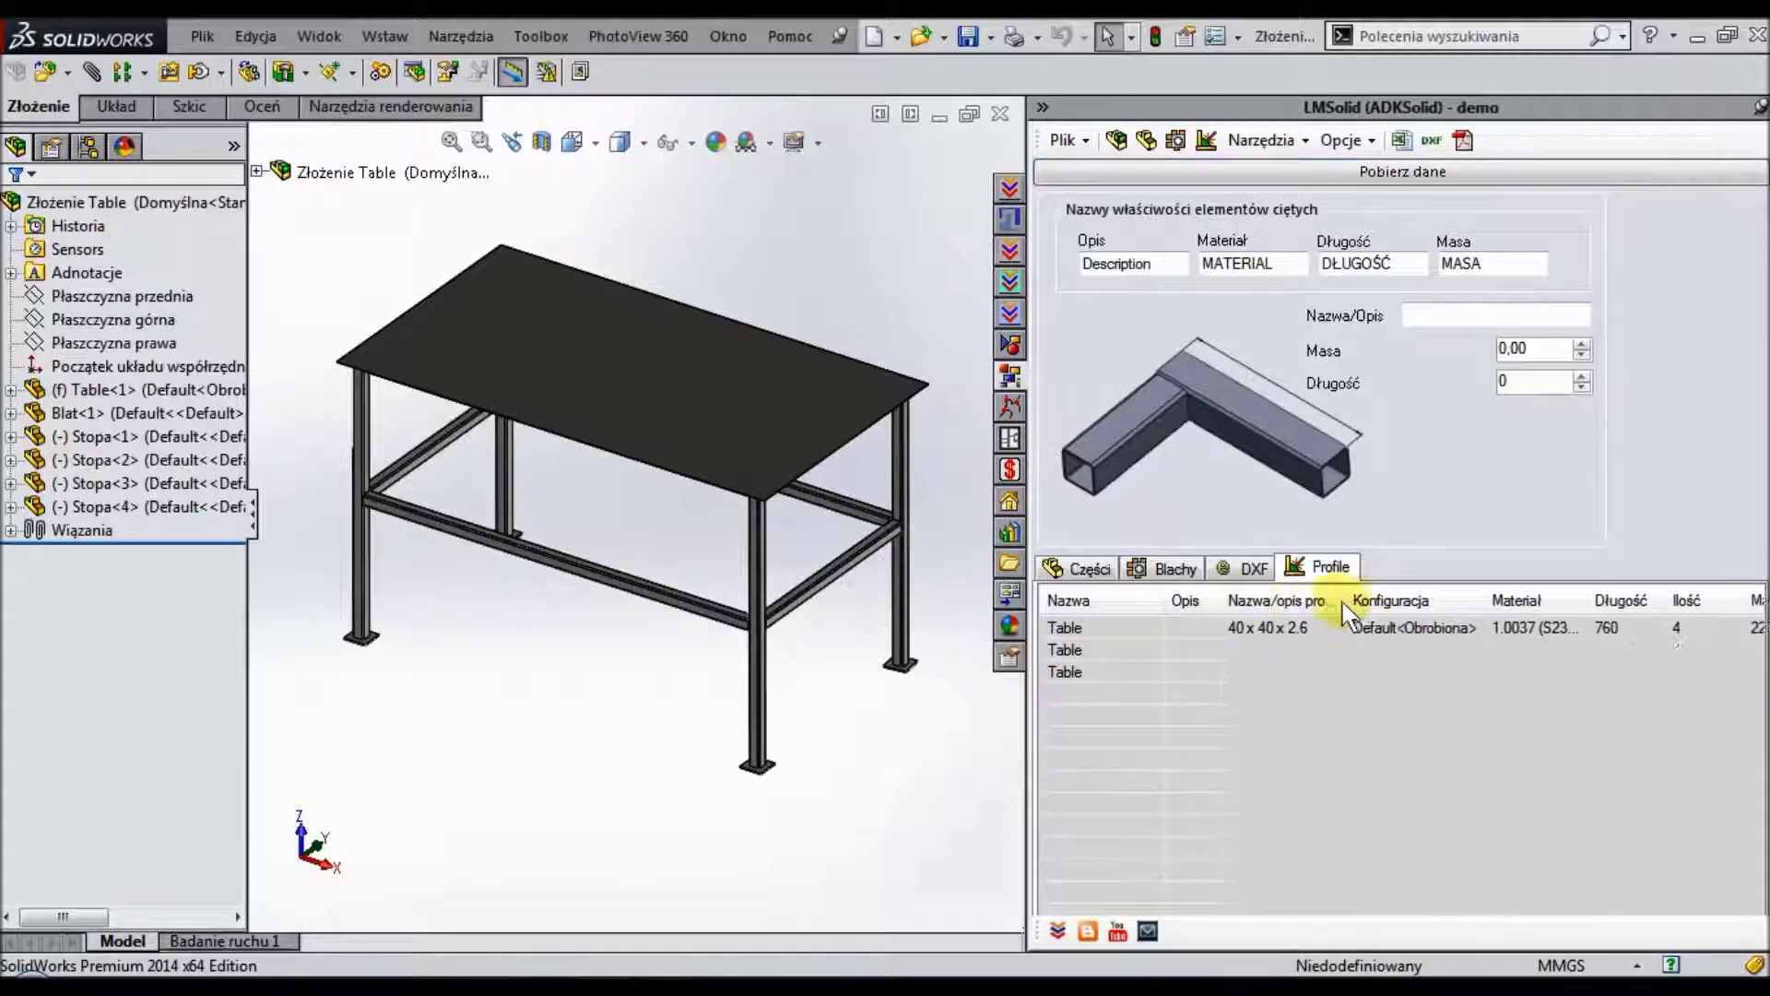
{"action": "left_click_drag", "start_coordinate": [1488, 602], "coordinate": [1399, 614]}
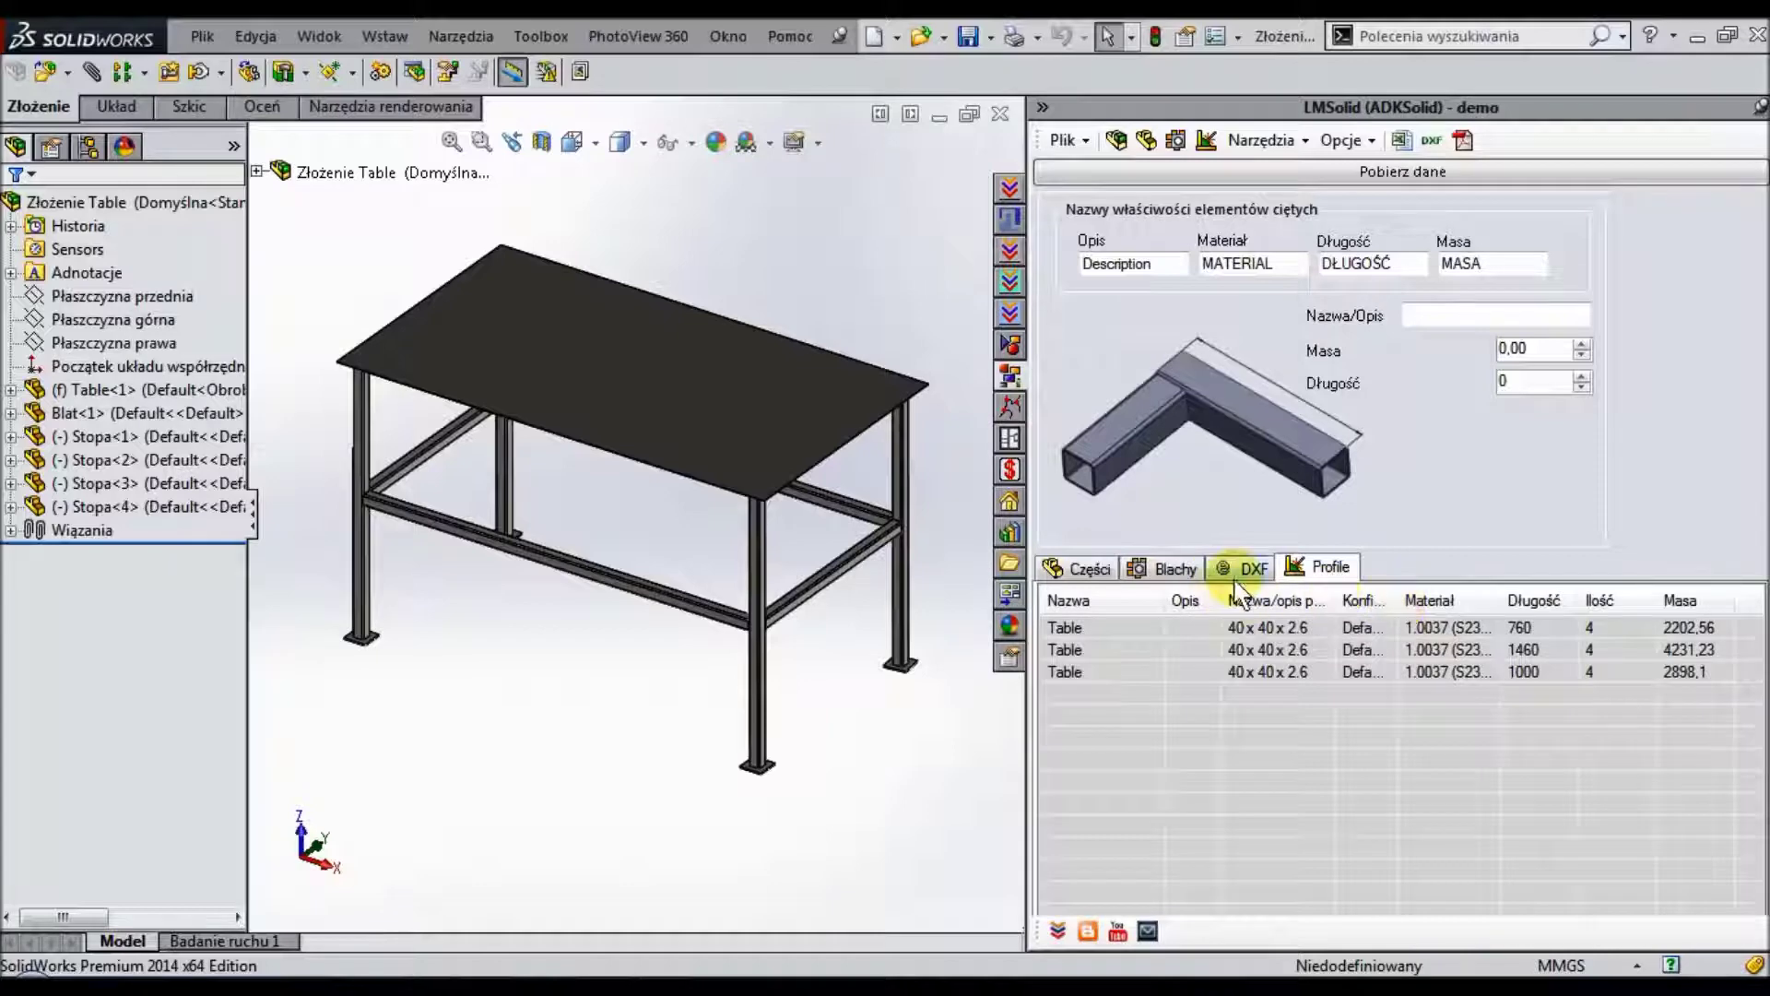
{"action": "left_click", "coordinate": [1178, 568]}
{"action": "left_click", "coordinate": [1188, 627]}
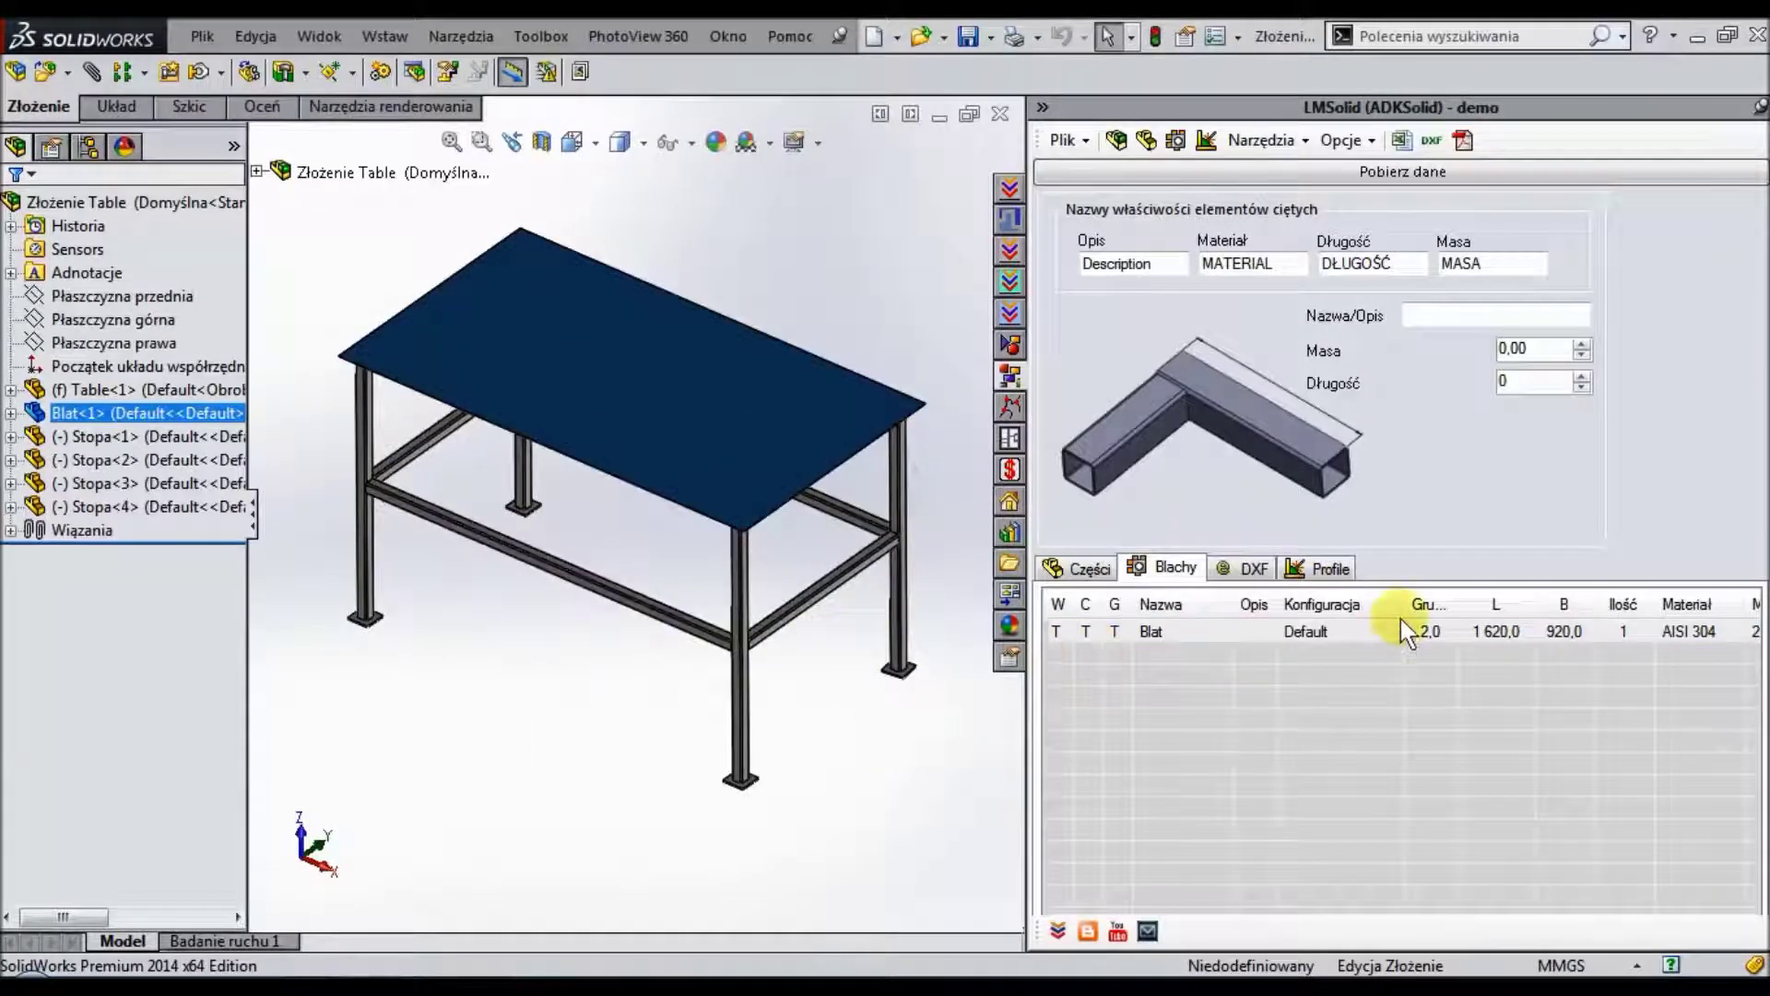
{"action": "left_click_drag", "start_coordinate": [1409, 612], "coordinate": [1368, 619]}
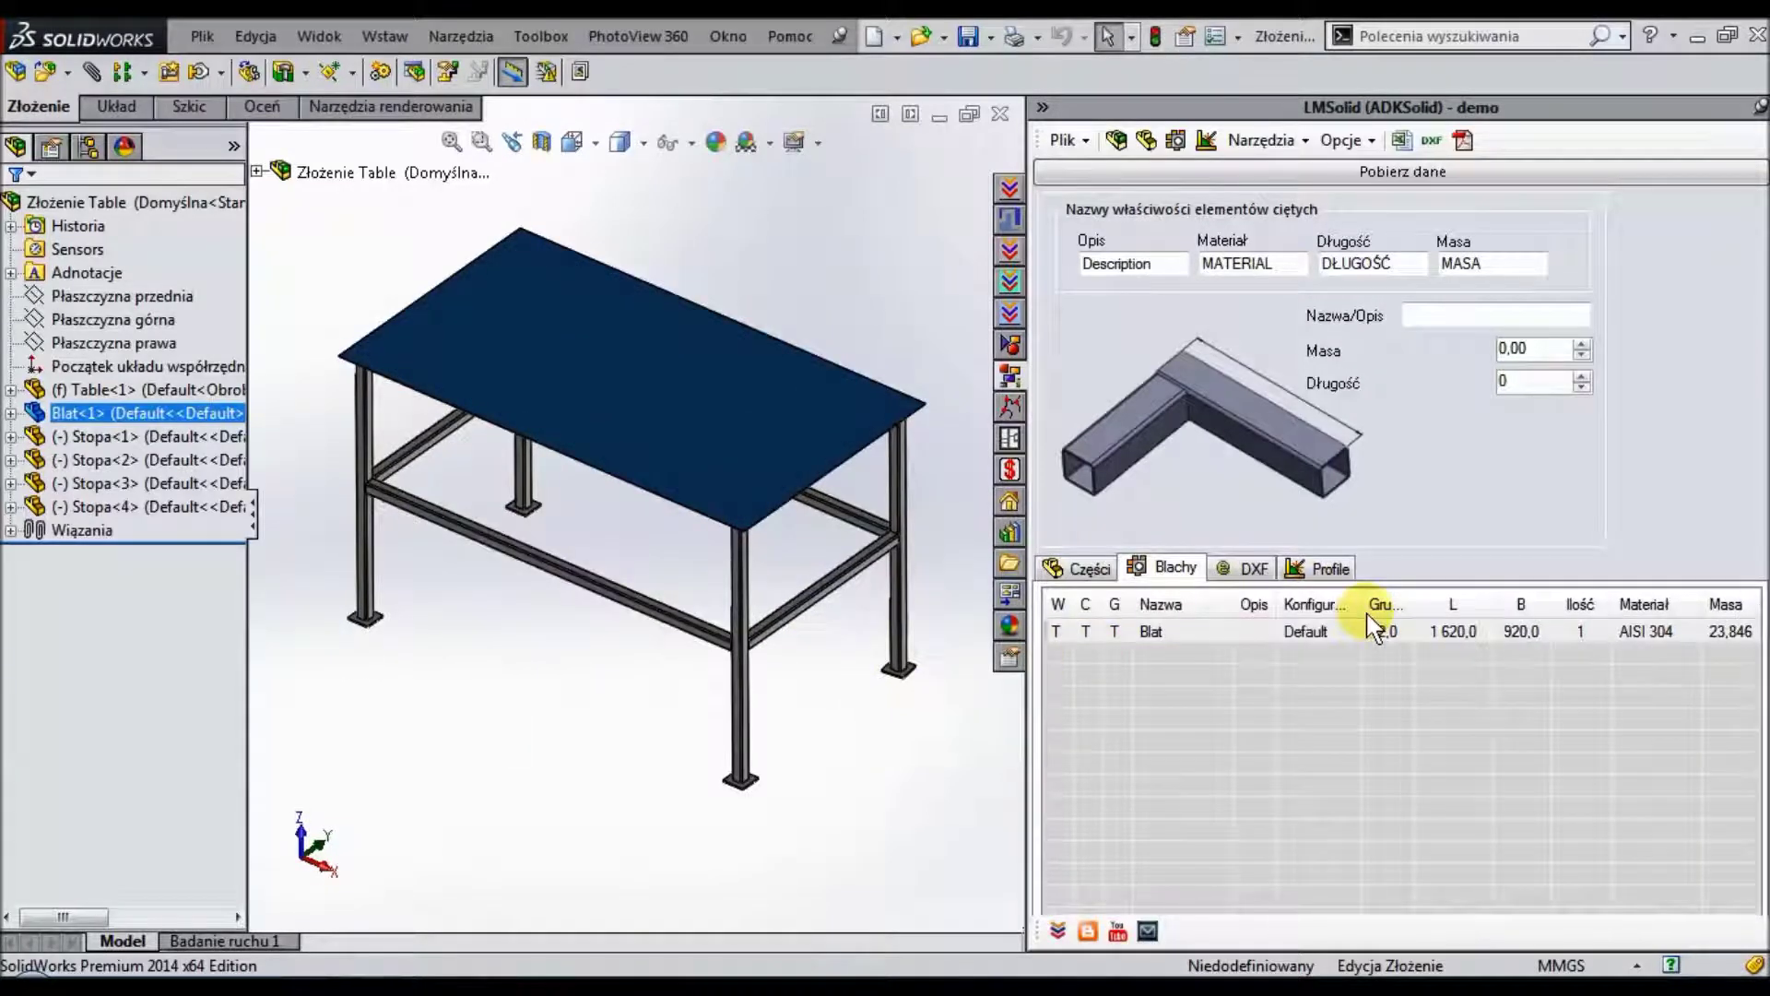
{"action": "left_click", "coordinate": [1373, 631]}
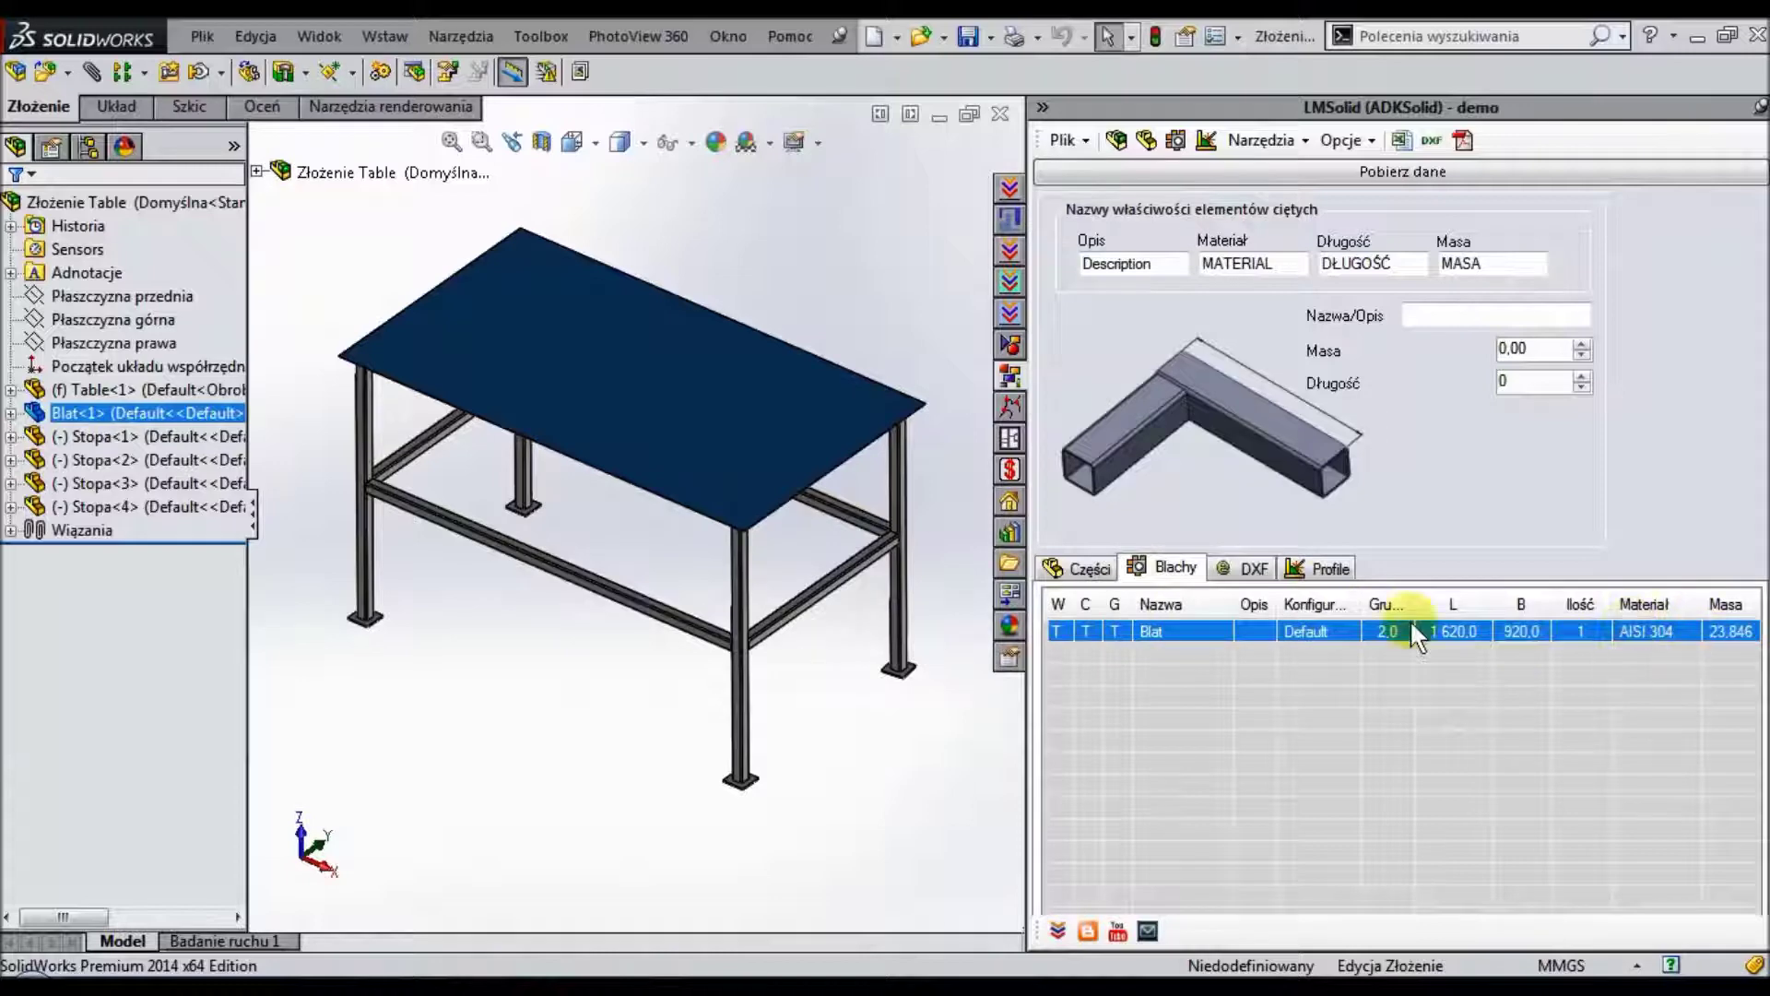
{"action": "left_click", "coordinate": [1074, 569]}
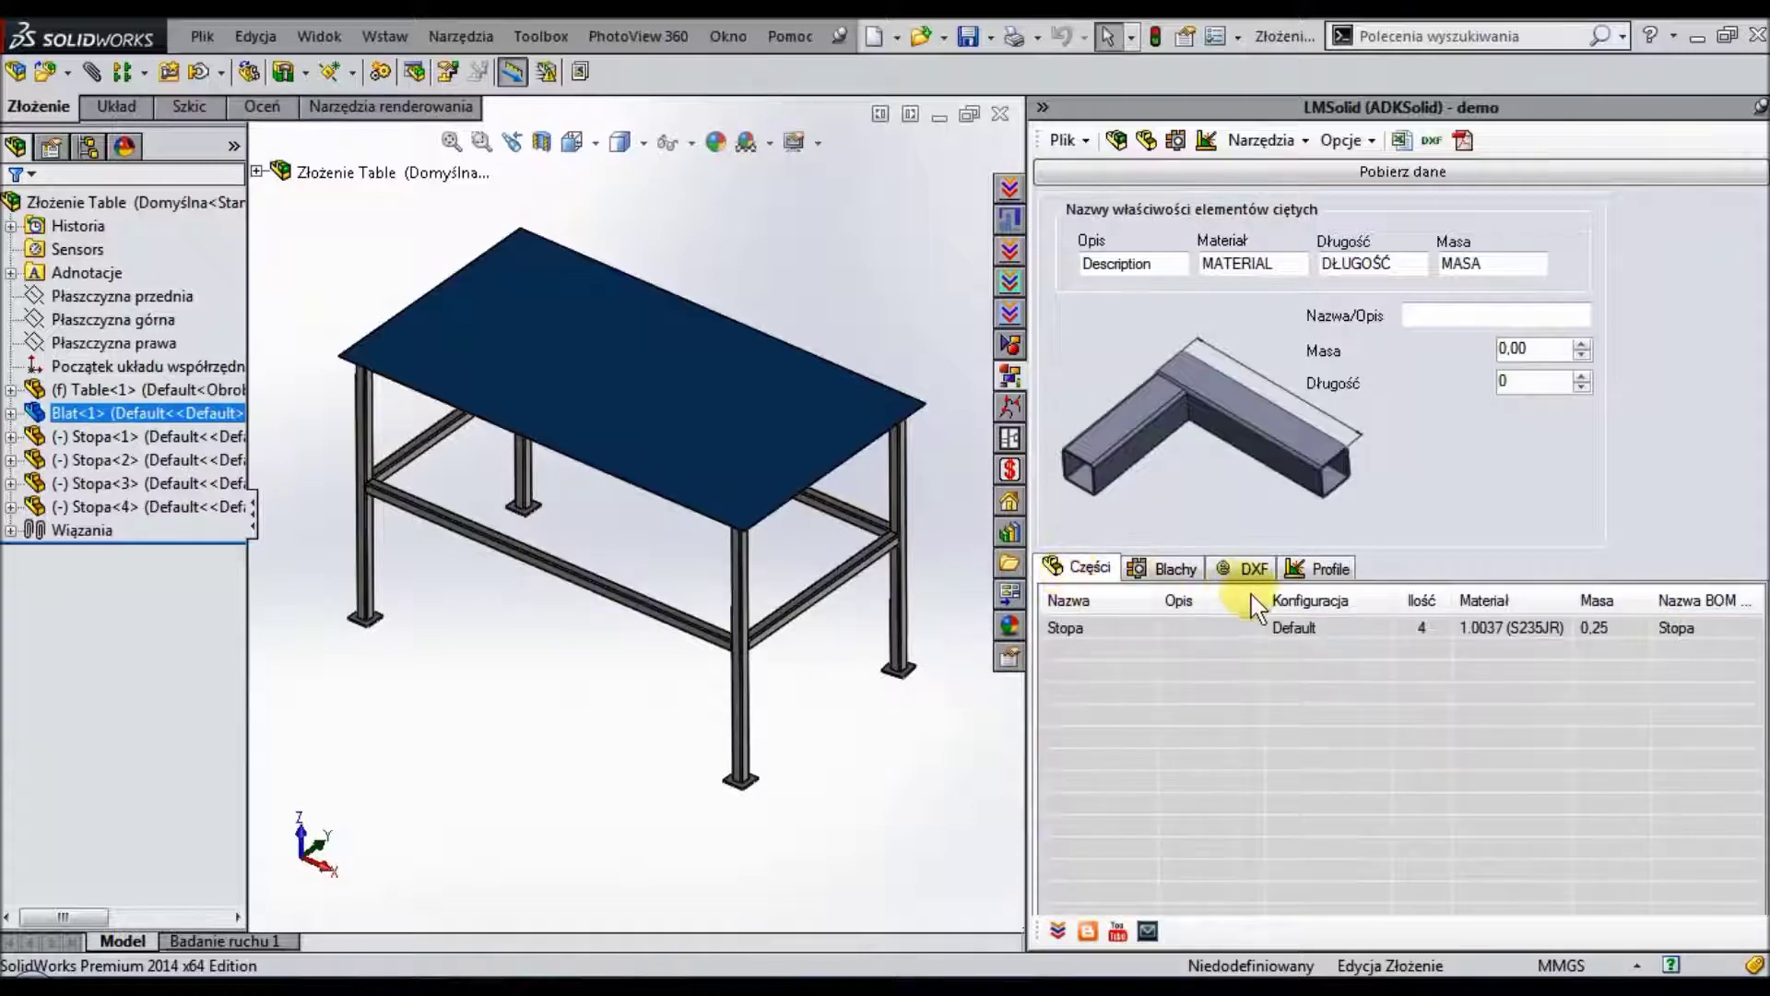
{"action": "left_click_drag", "start_coordinate": [1252, 602], "coordinate": [1181, 624]}
{"action": "left_click", "coordinate": [1104, 627]}
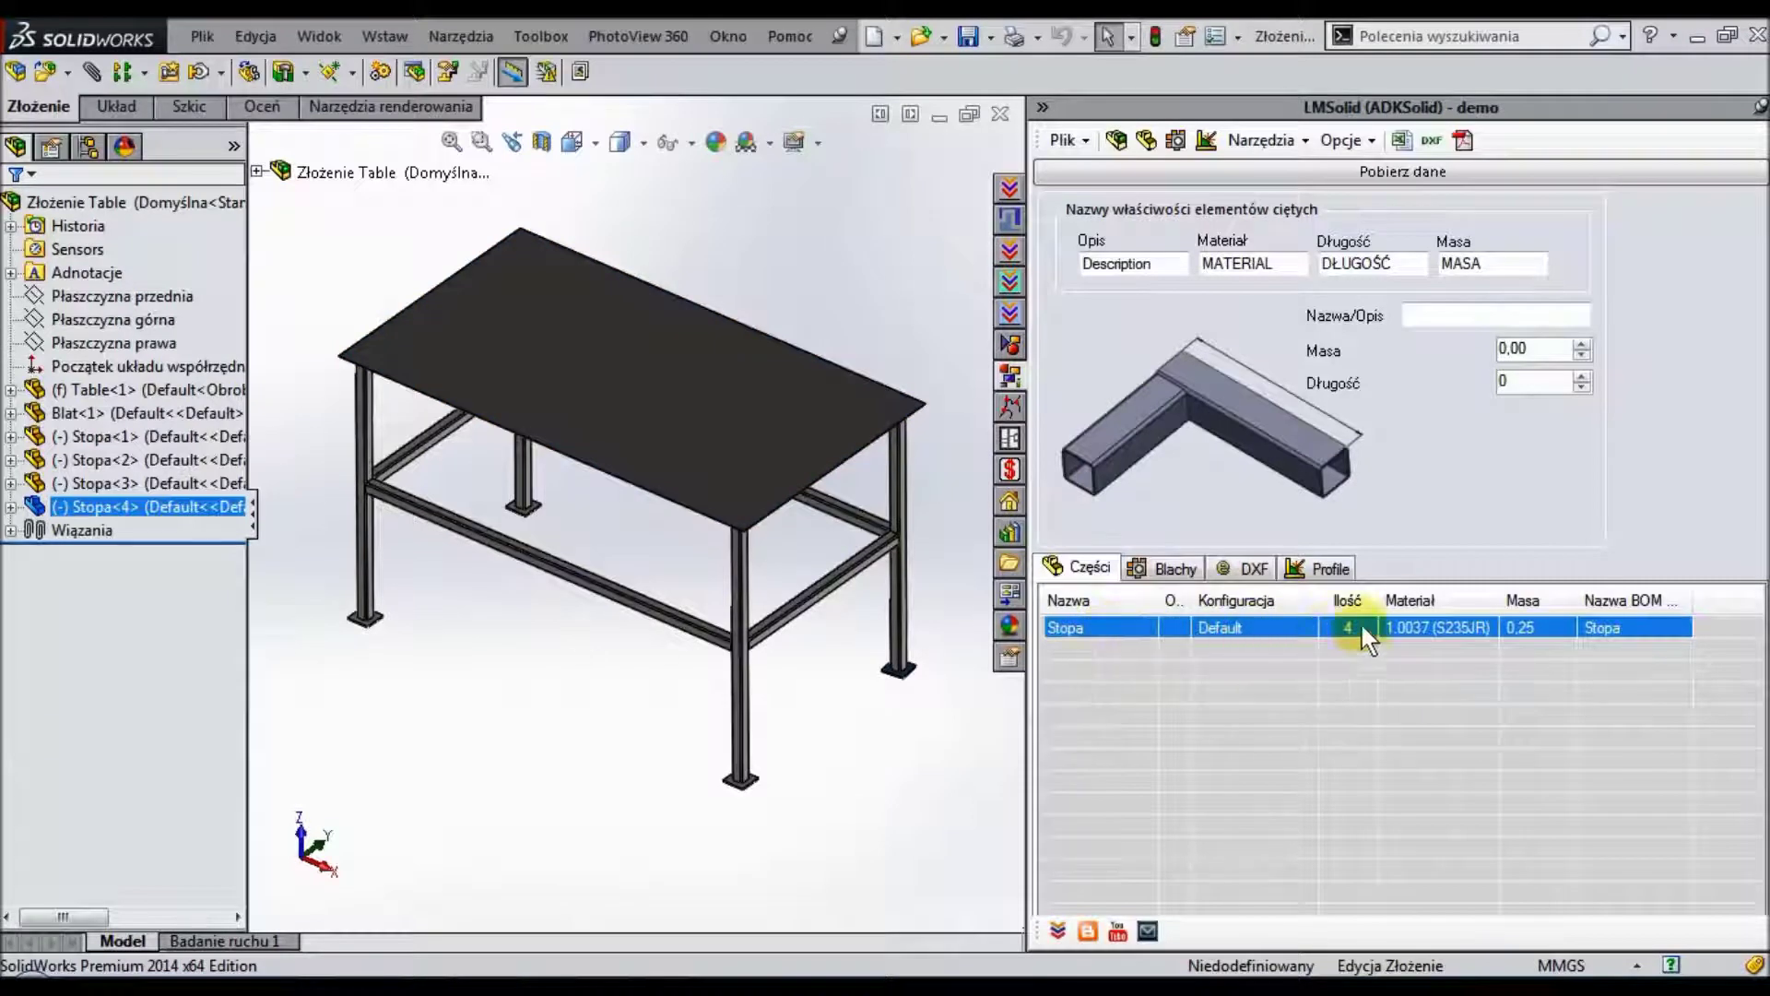
{"action": "left_click", "coordinate": [1564, 563]}
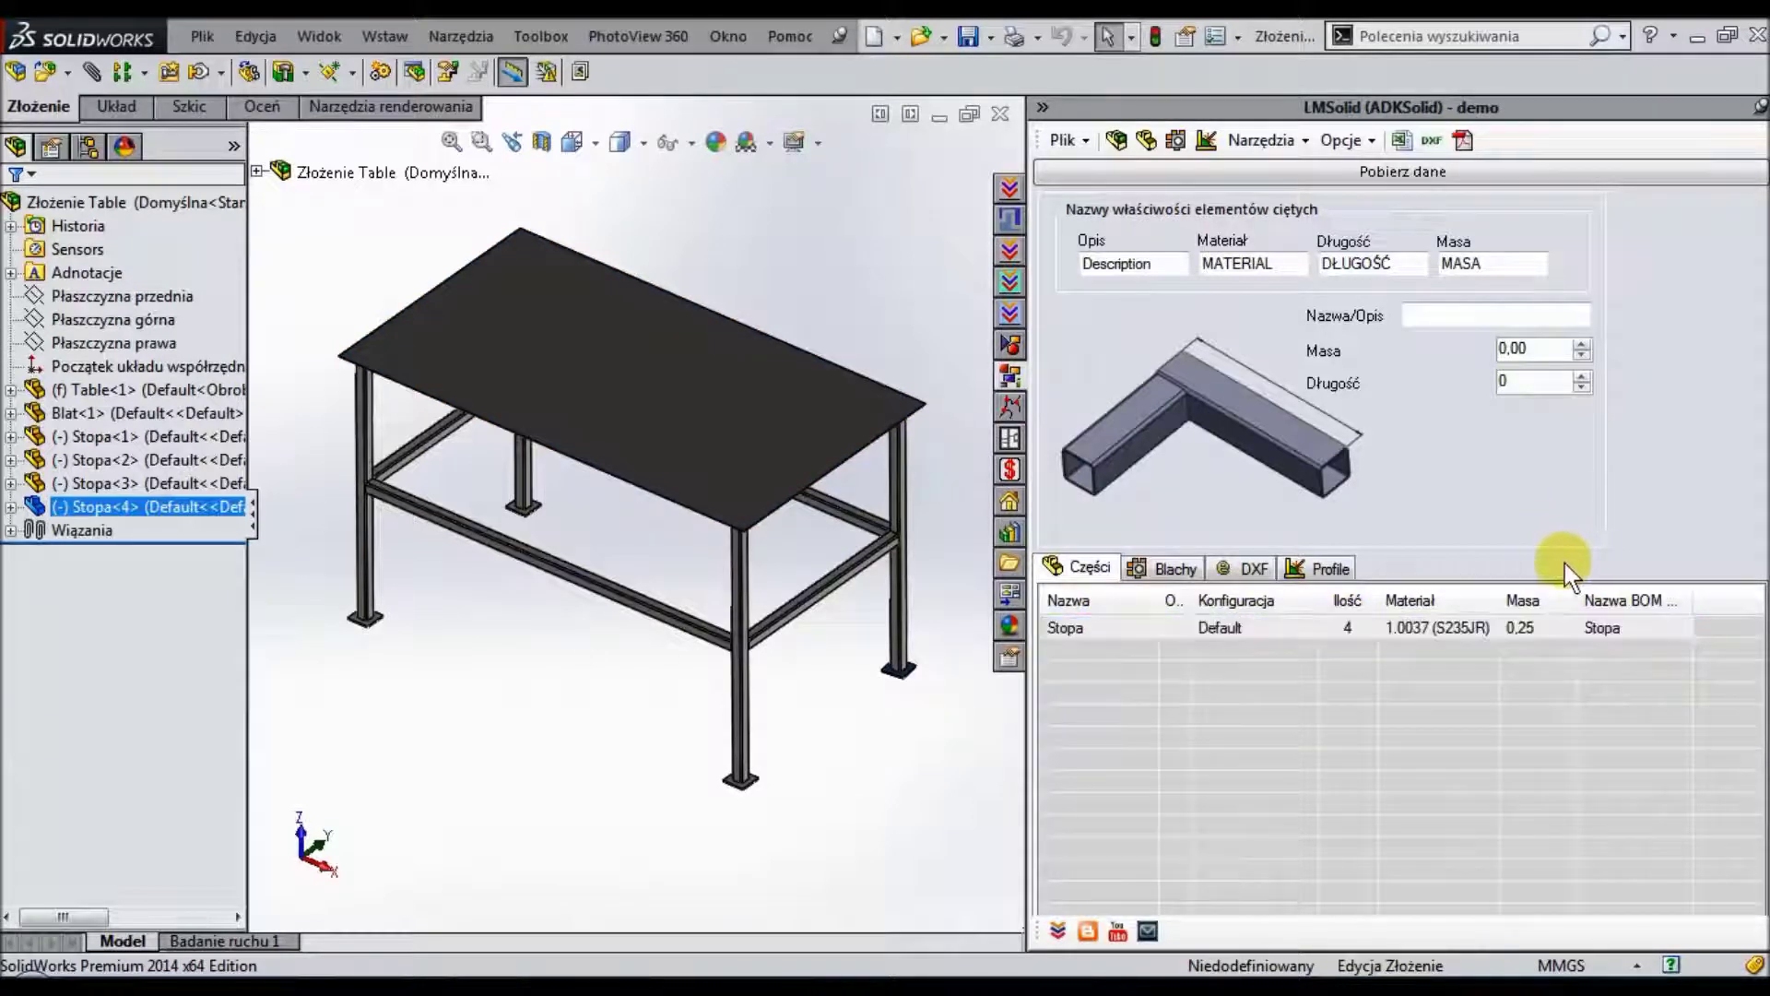
{"action": "left_click", "coordinate": [1317, 565]}
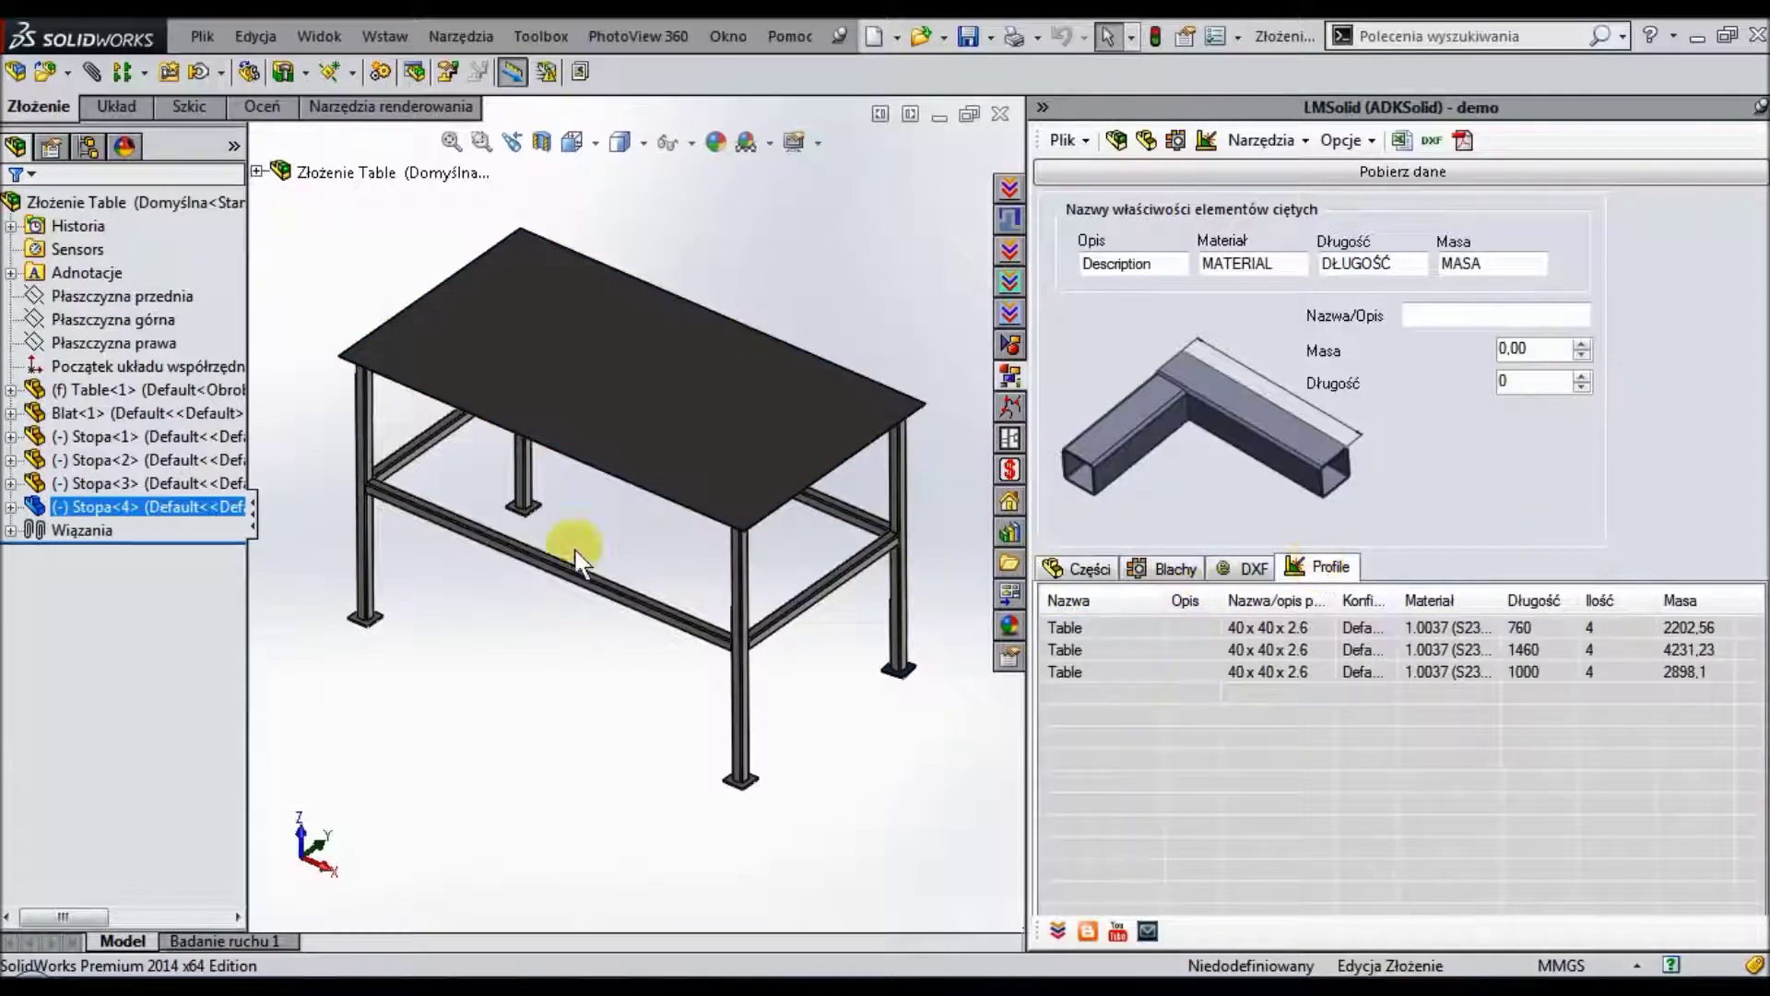
Add the custom property Description = Stopa Opis to the Stopa foot part.
{"action": "double_click", "coordinate": [1118, 263]}
{"action": "key", "text": "ctrl+c"}
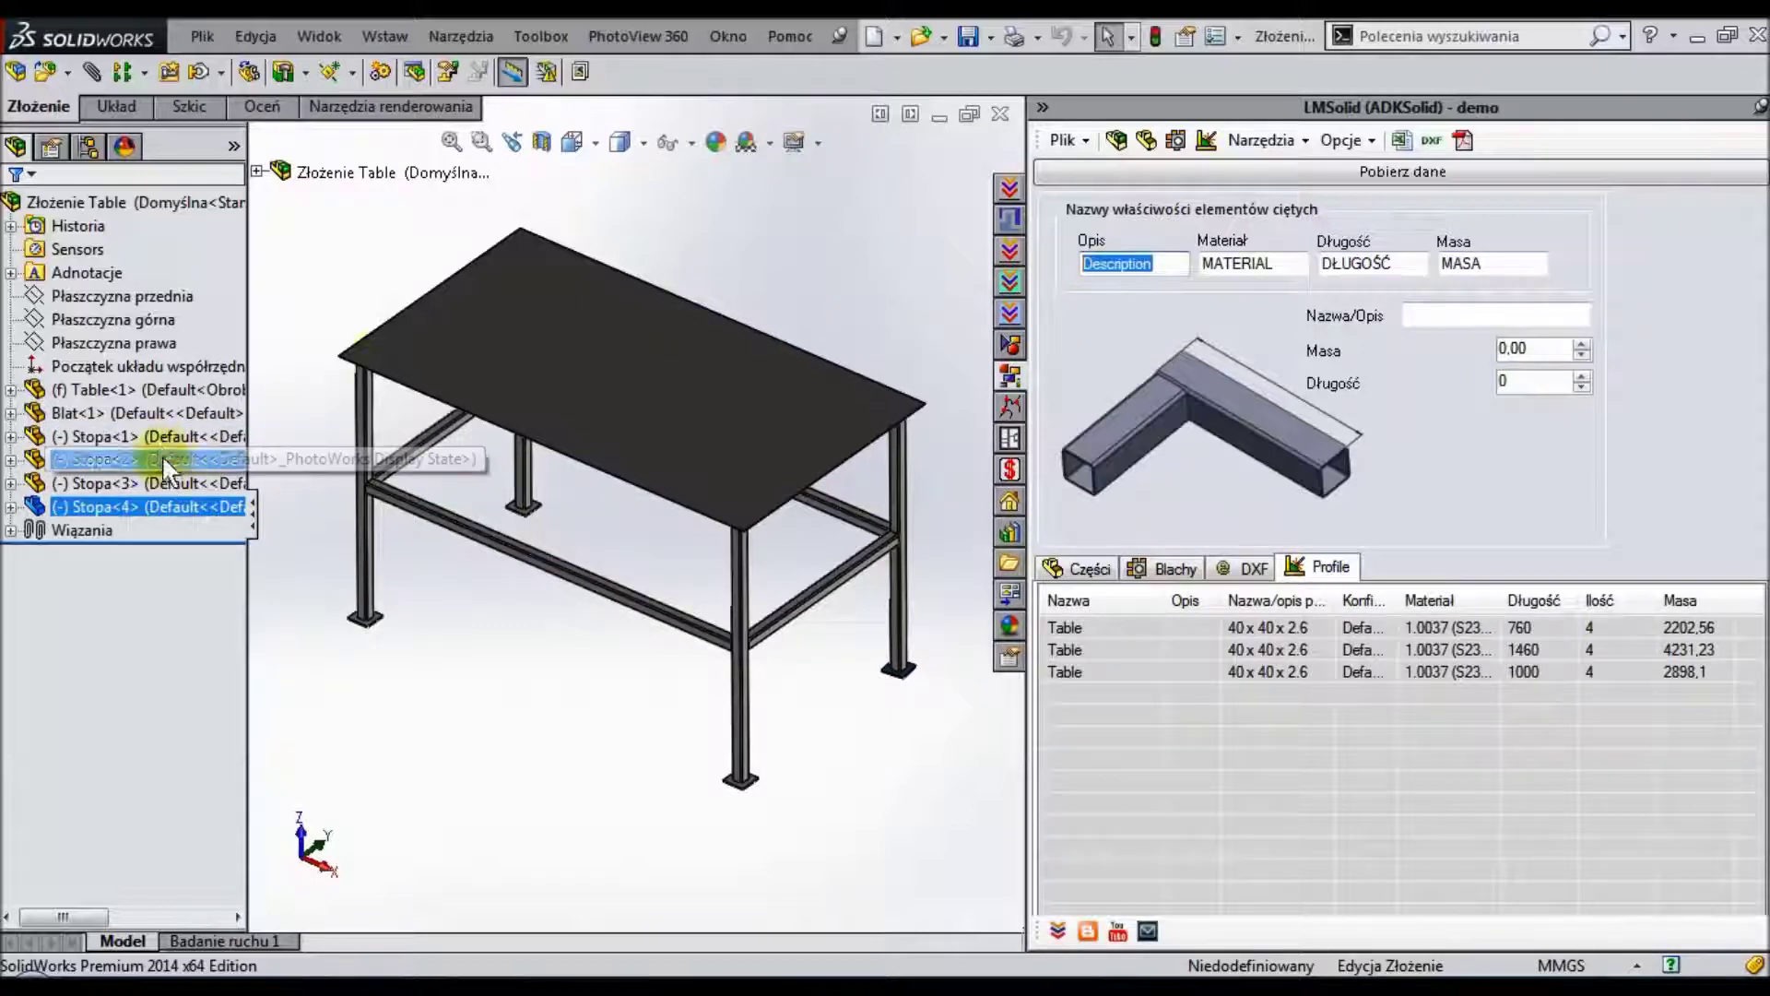
{"action": "left_click", "coordinate": [162, 459]}
{"action": "left_click", "coordinate": [173, 369]}
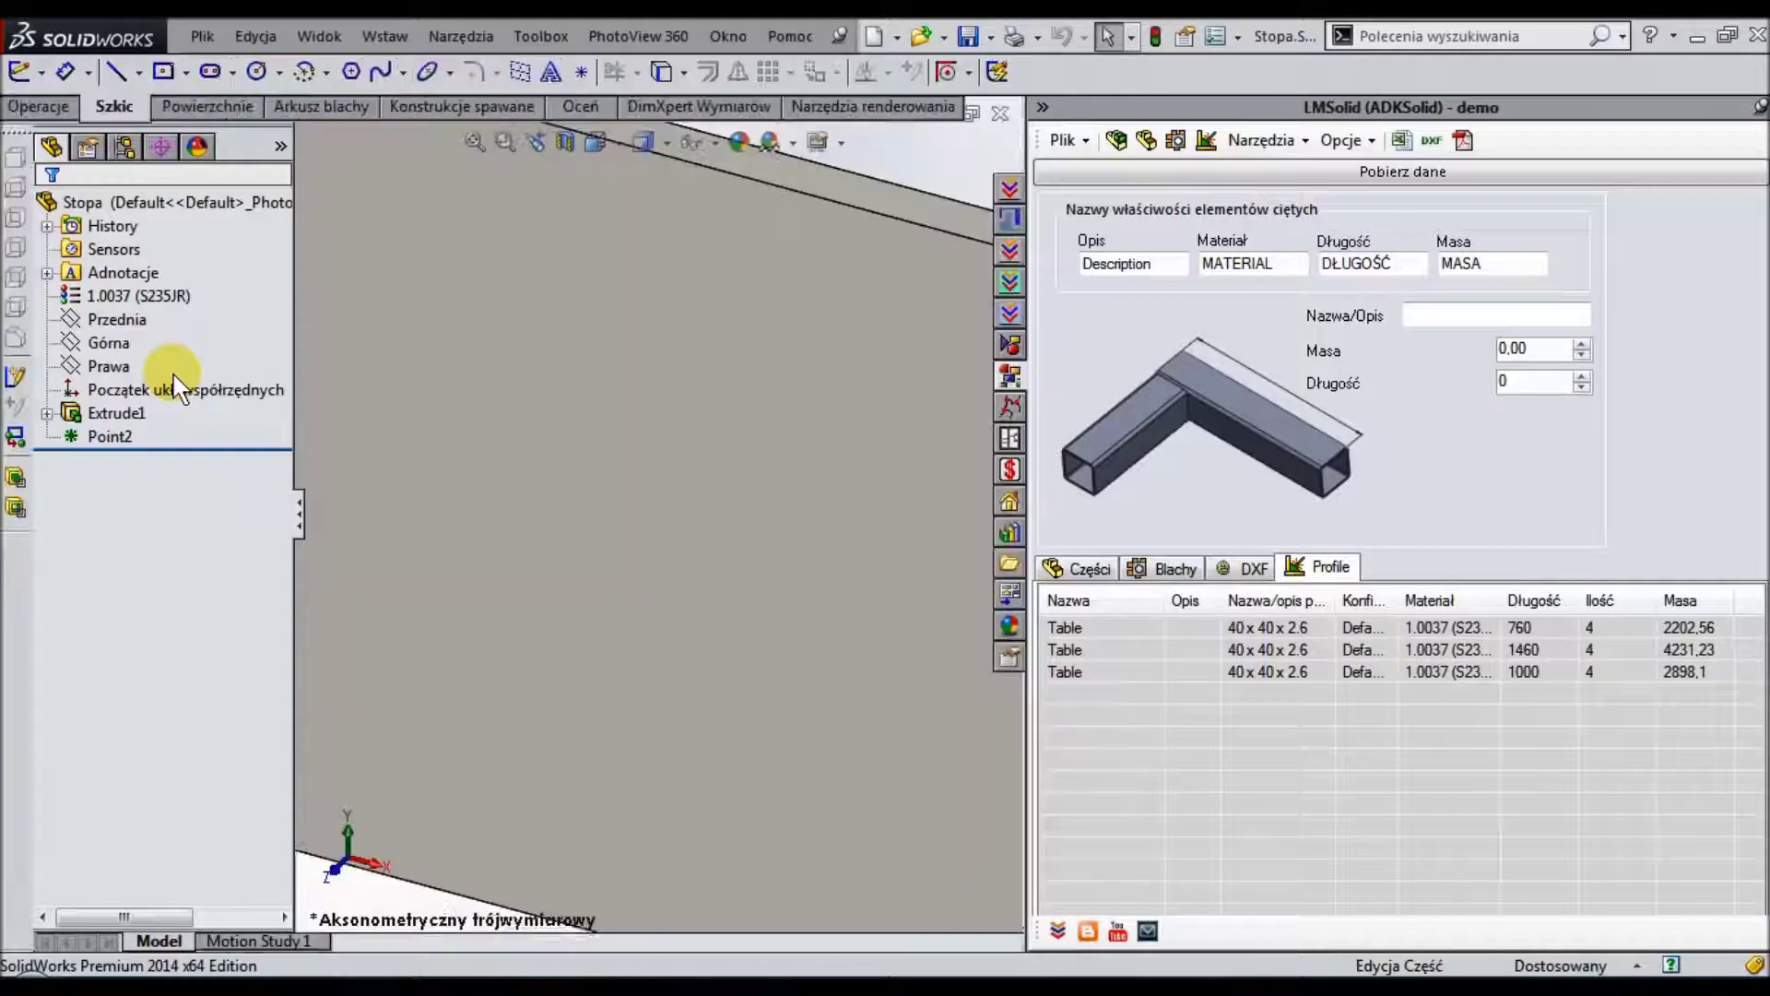
{"action": "left_click", "coordinate": [1182, 30]}
{"action": "left_click", "coordinate": [554, 437]}
{"action": "key", "text": "ctrl+v"}
{"action": "left_click", "coordinate": [951, 434]}
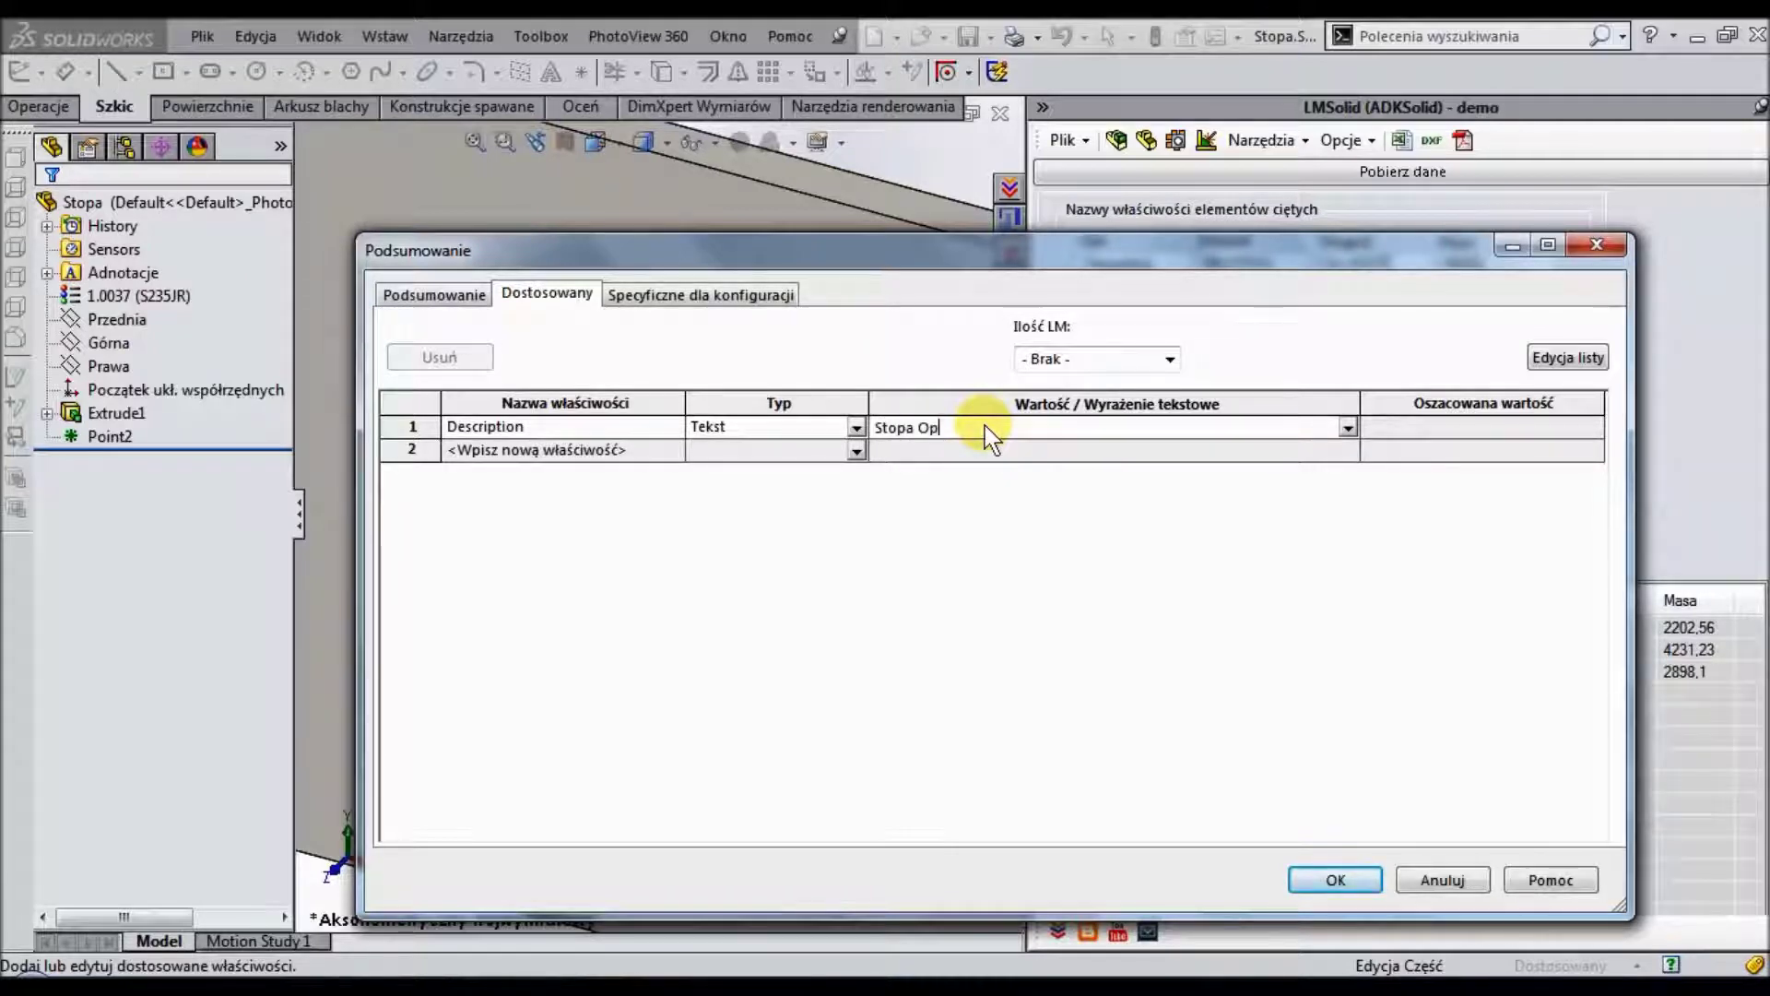
{"action": "key", "text": "Return"}
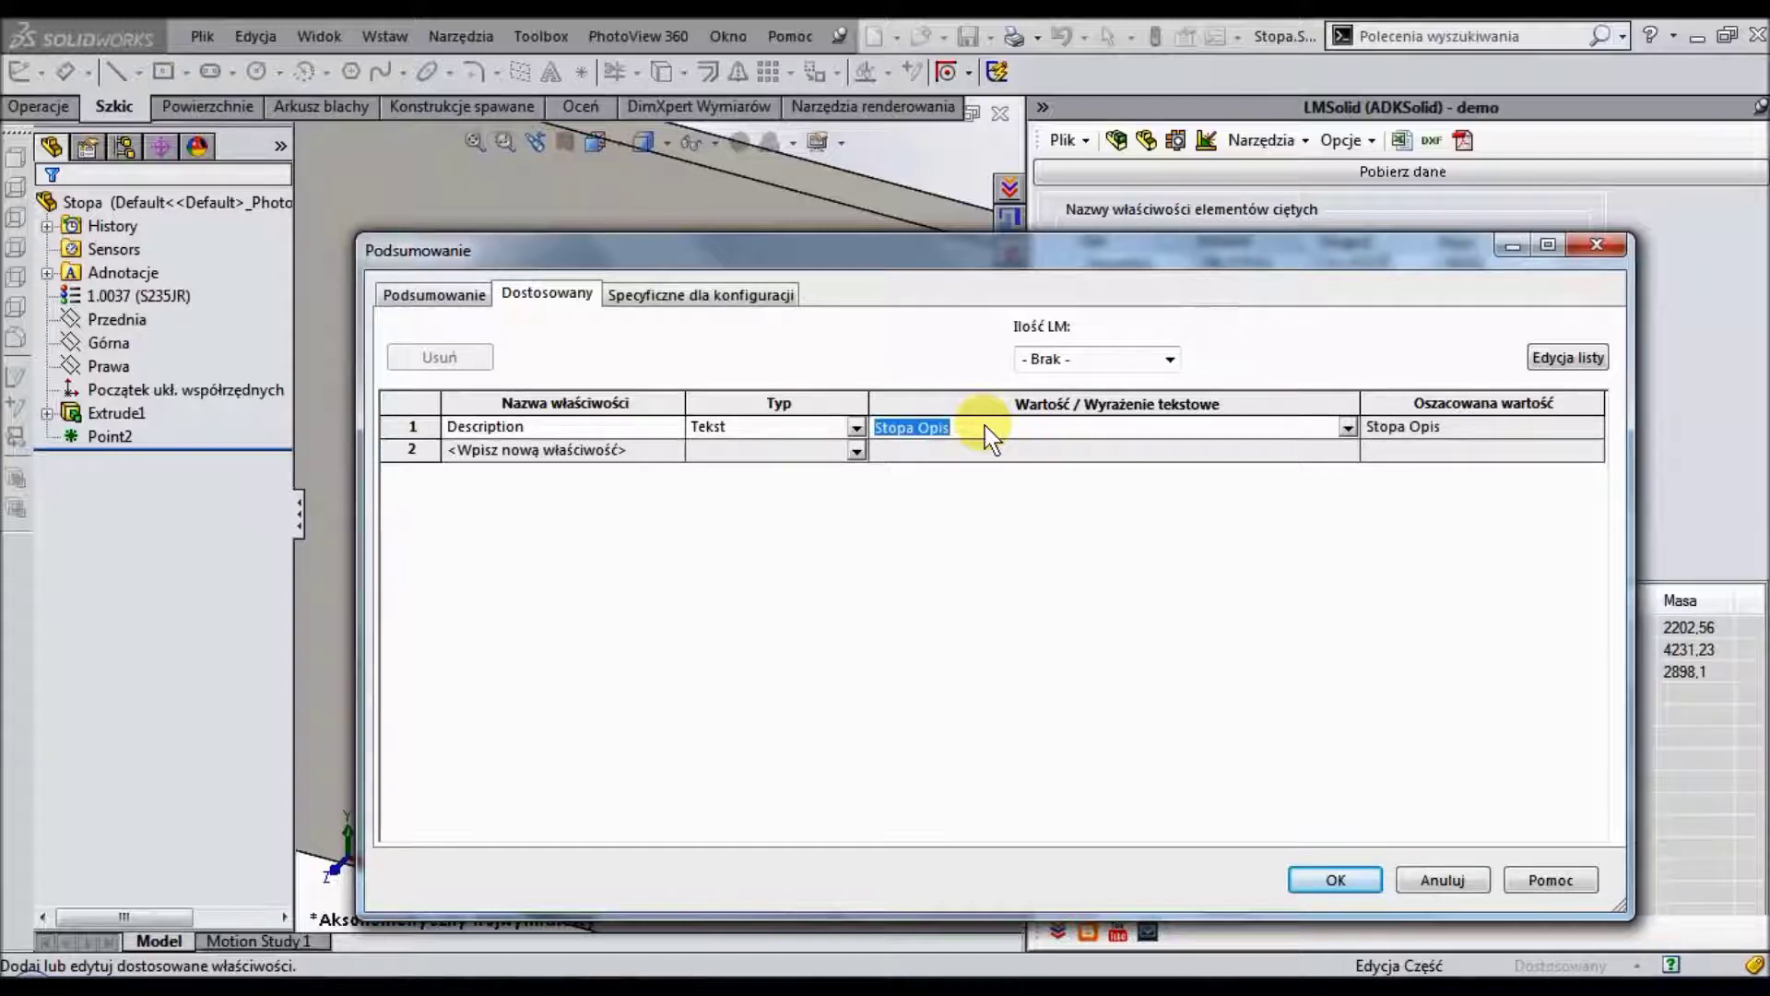
{"action": "left_click", "coordinate": [1337, 879]}
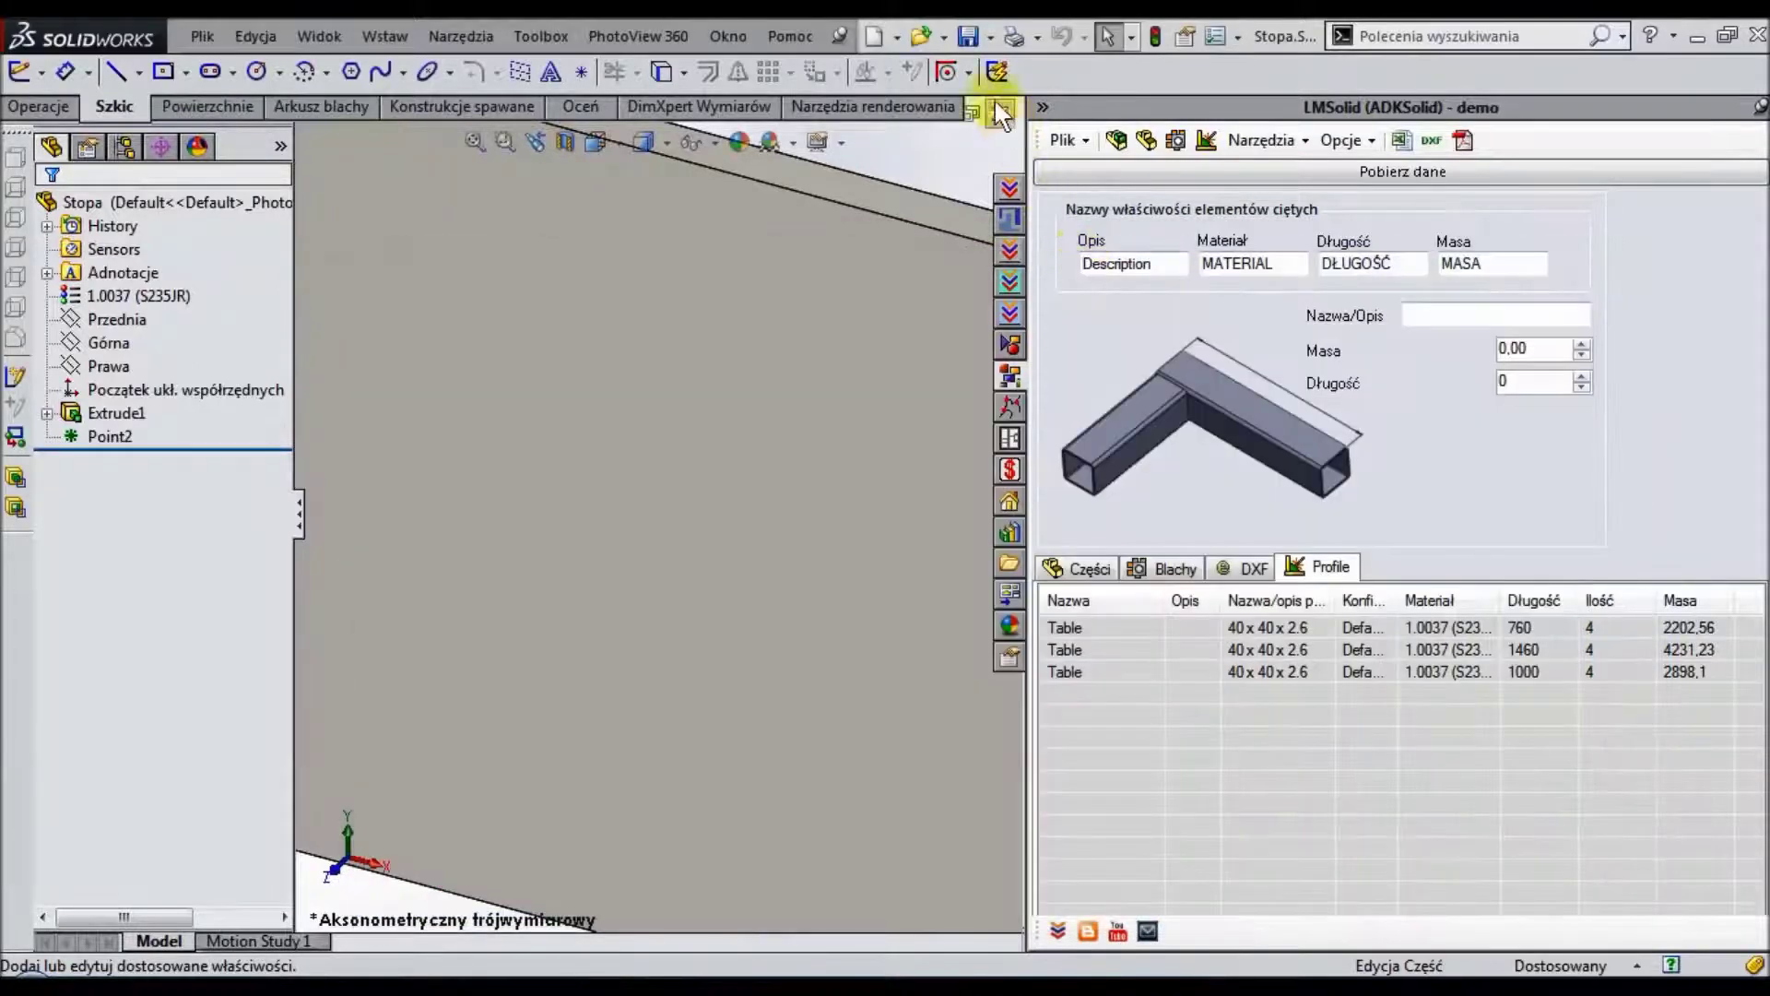
{"action": "left_click", "coordinate": [999, 114]}
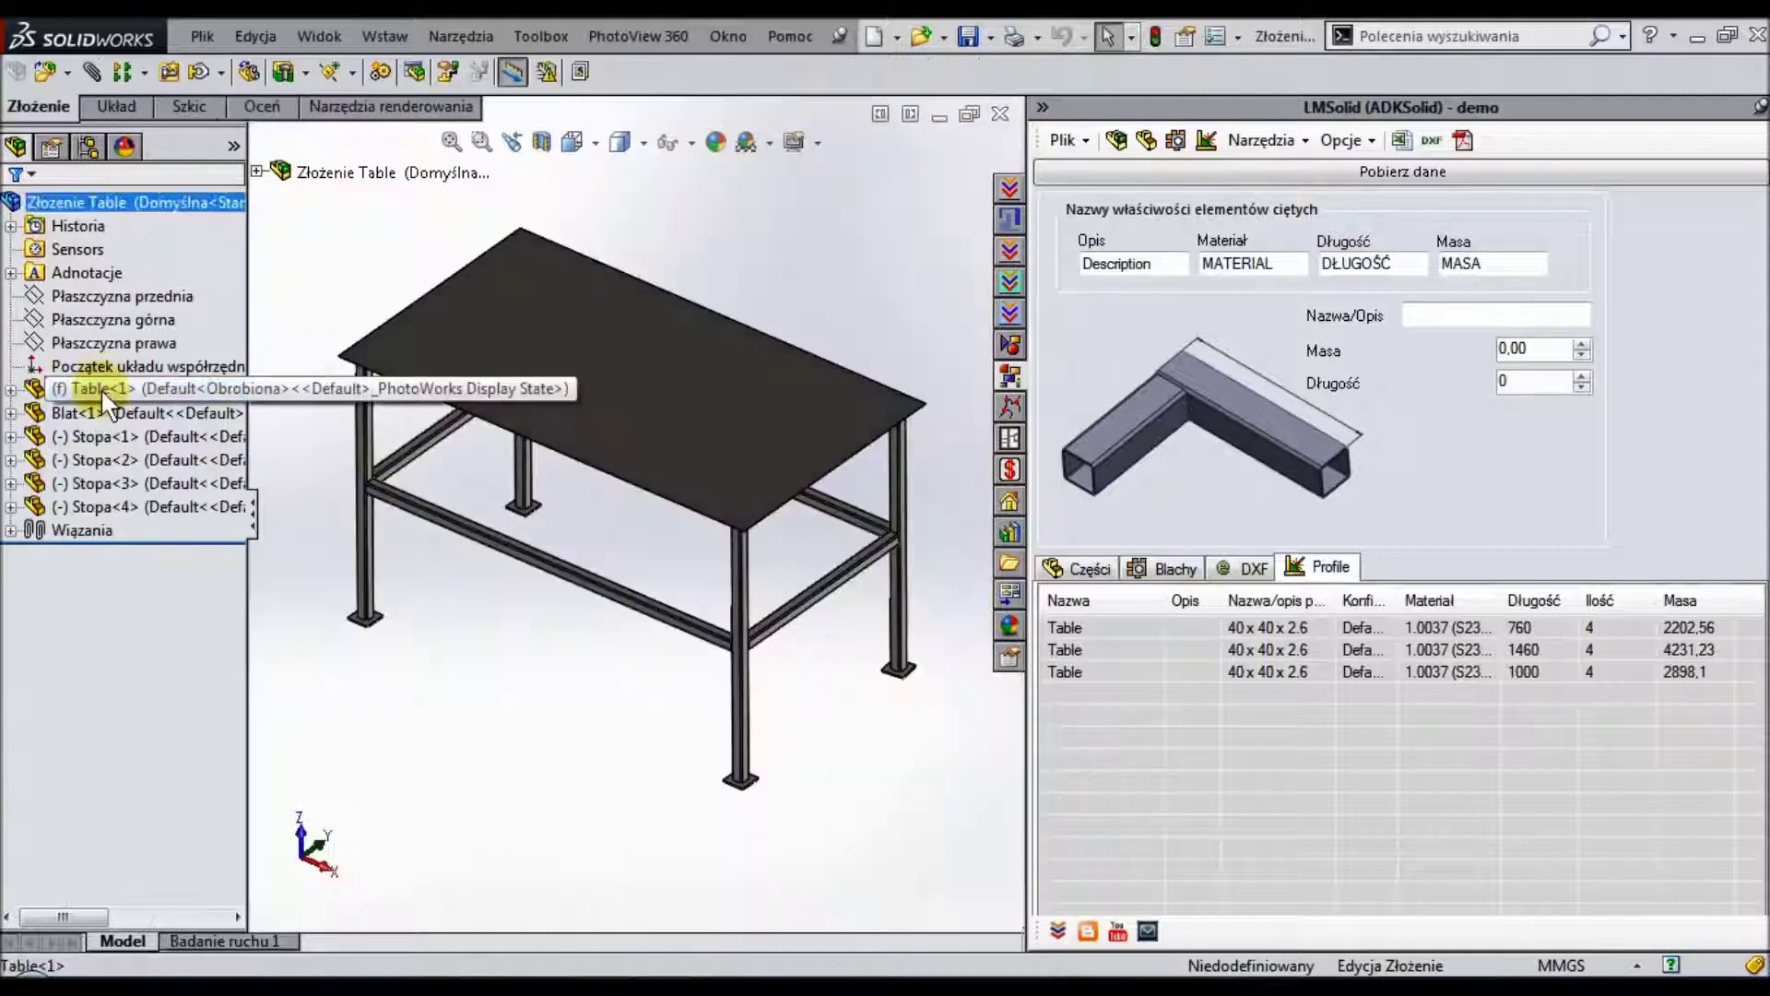
Add a text Description property with value Opis to the Table weldment part.
{"action": "left_click", "coordinate": [102, 387]}
{"action": "left_click", "coordinate": [129, 318]}
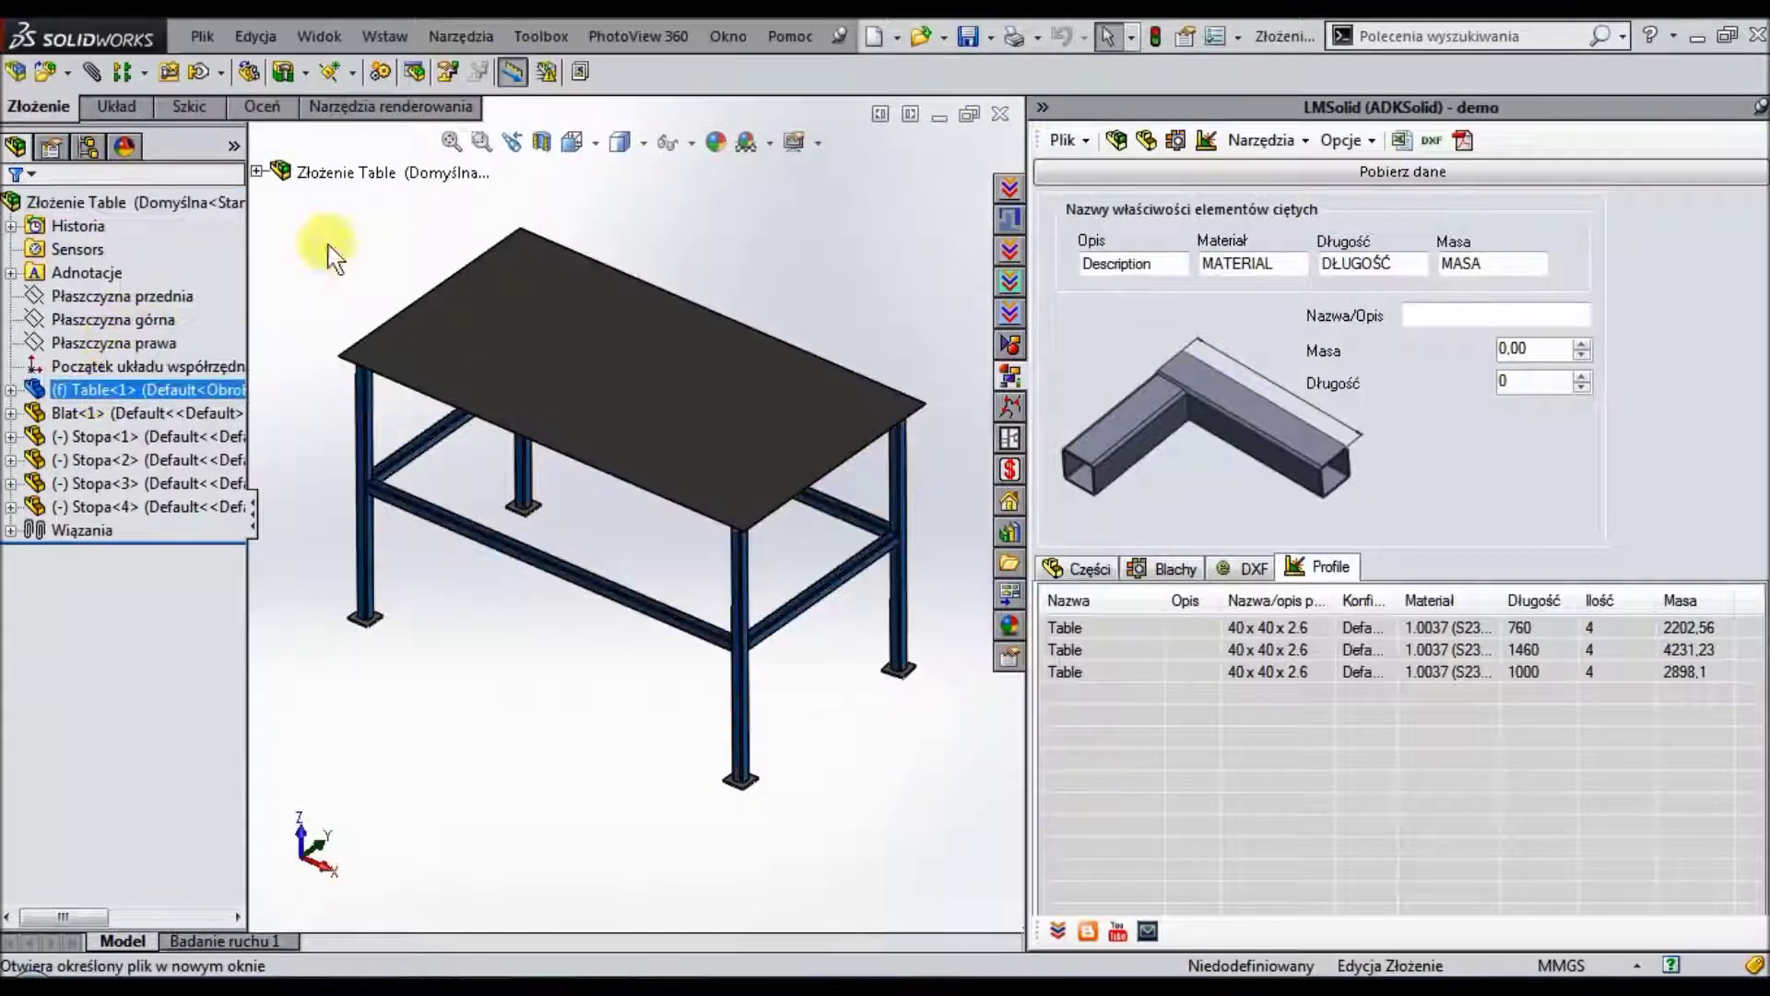
{"action": "left_click", "coordinate": [1187, 37]}
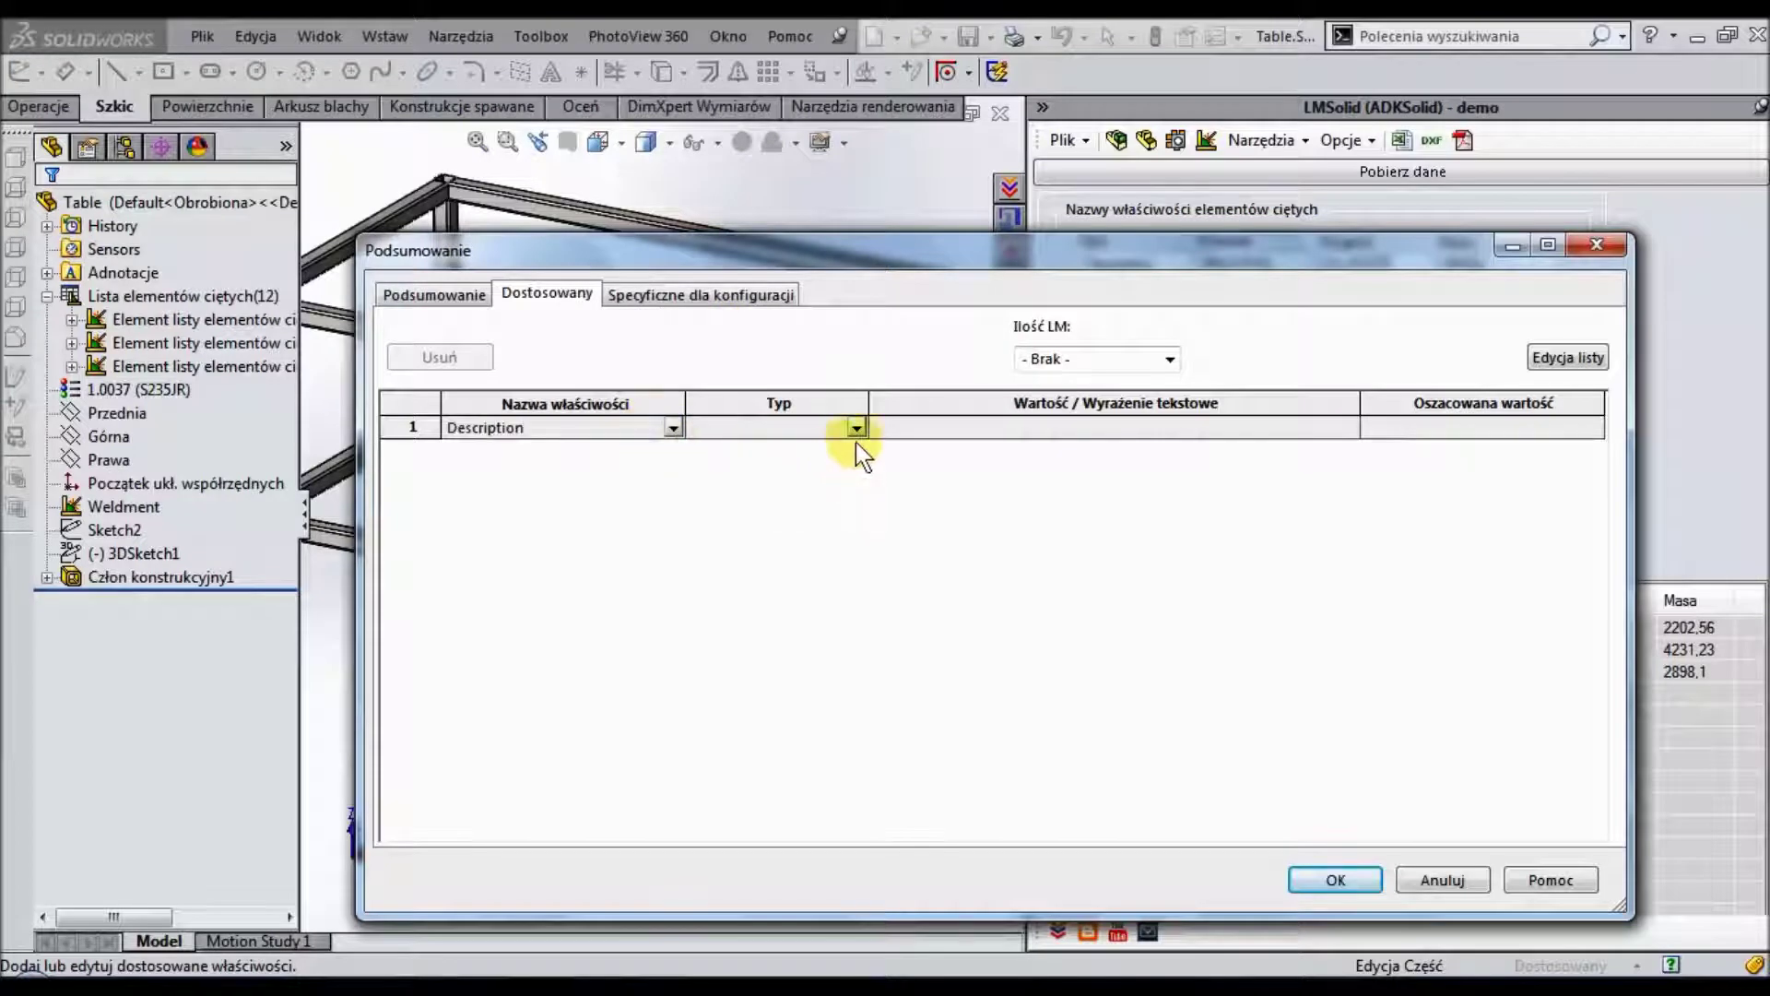
{"action": "left_click", "coordinate": [983, 433]}
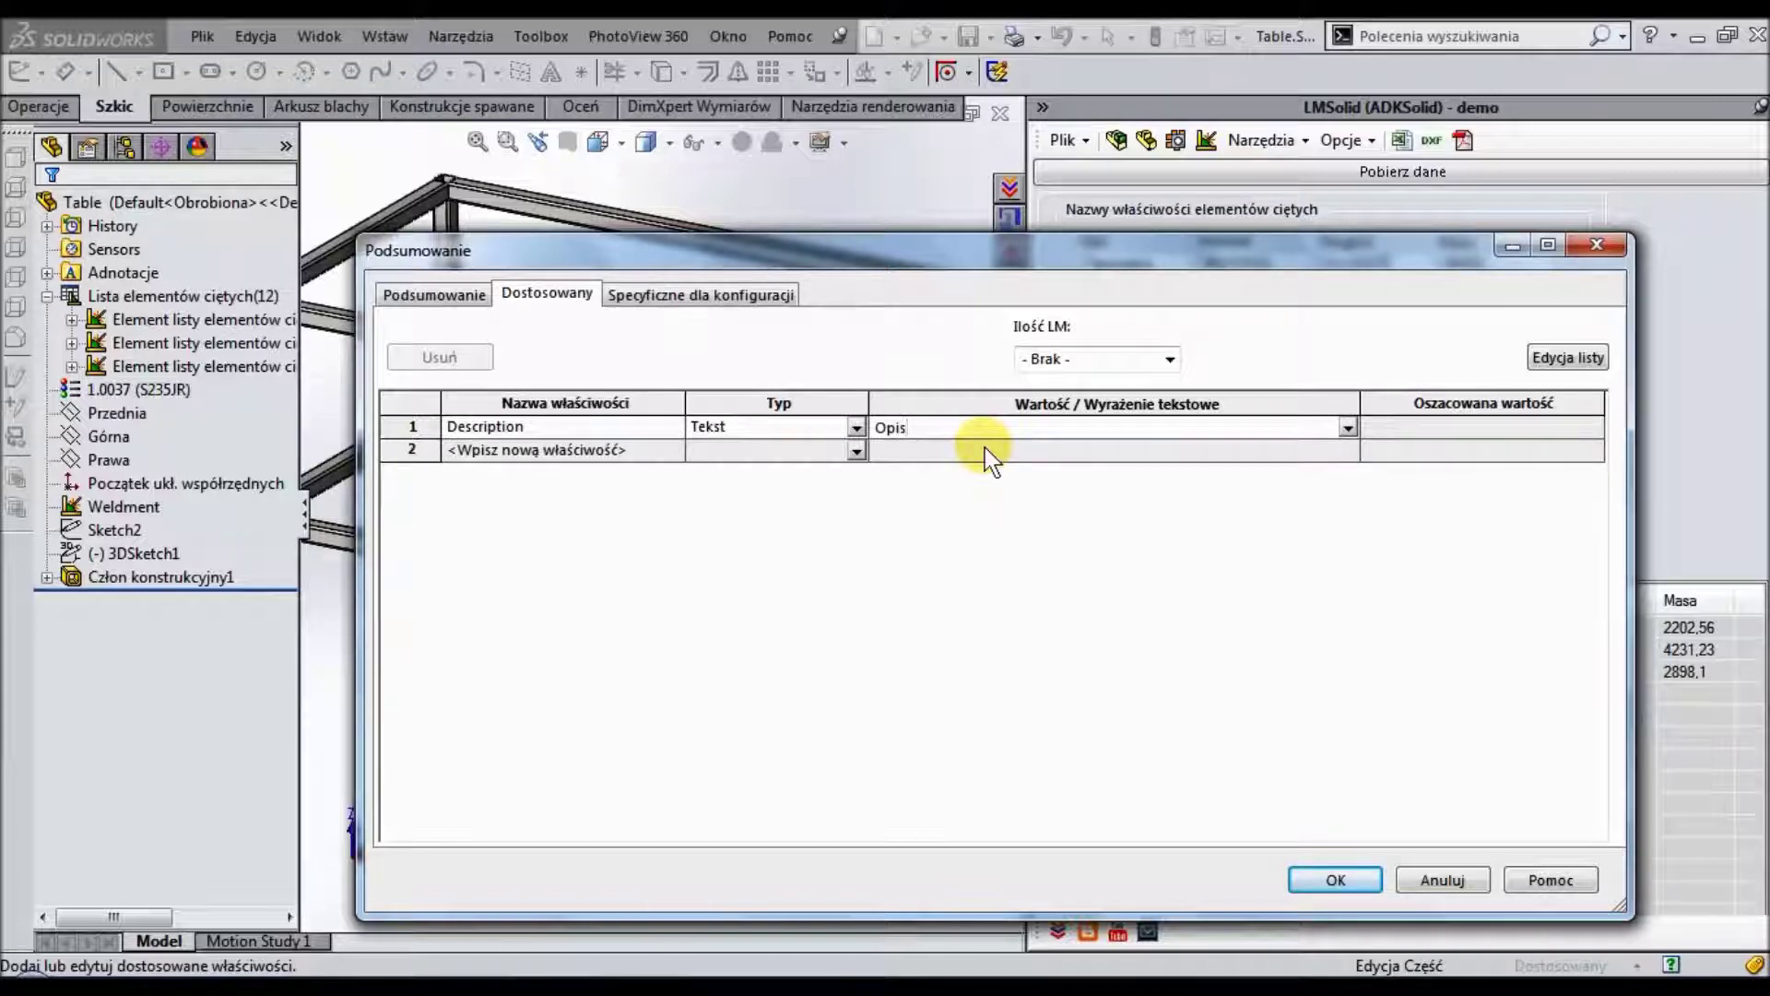
{"action": "type", "text": "Opis"}
{"action": "left_click", "coordinate": [1334, 879]}
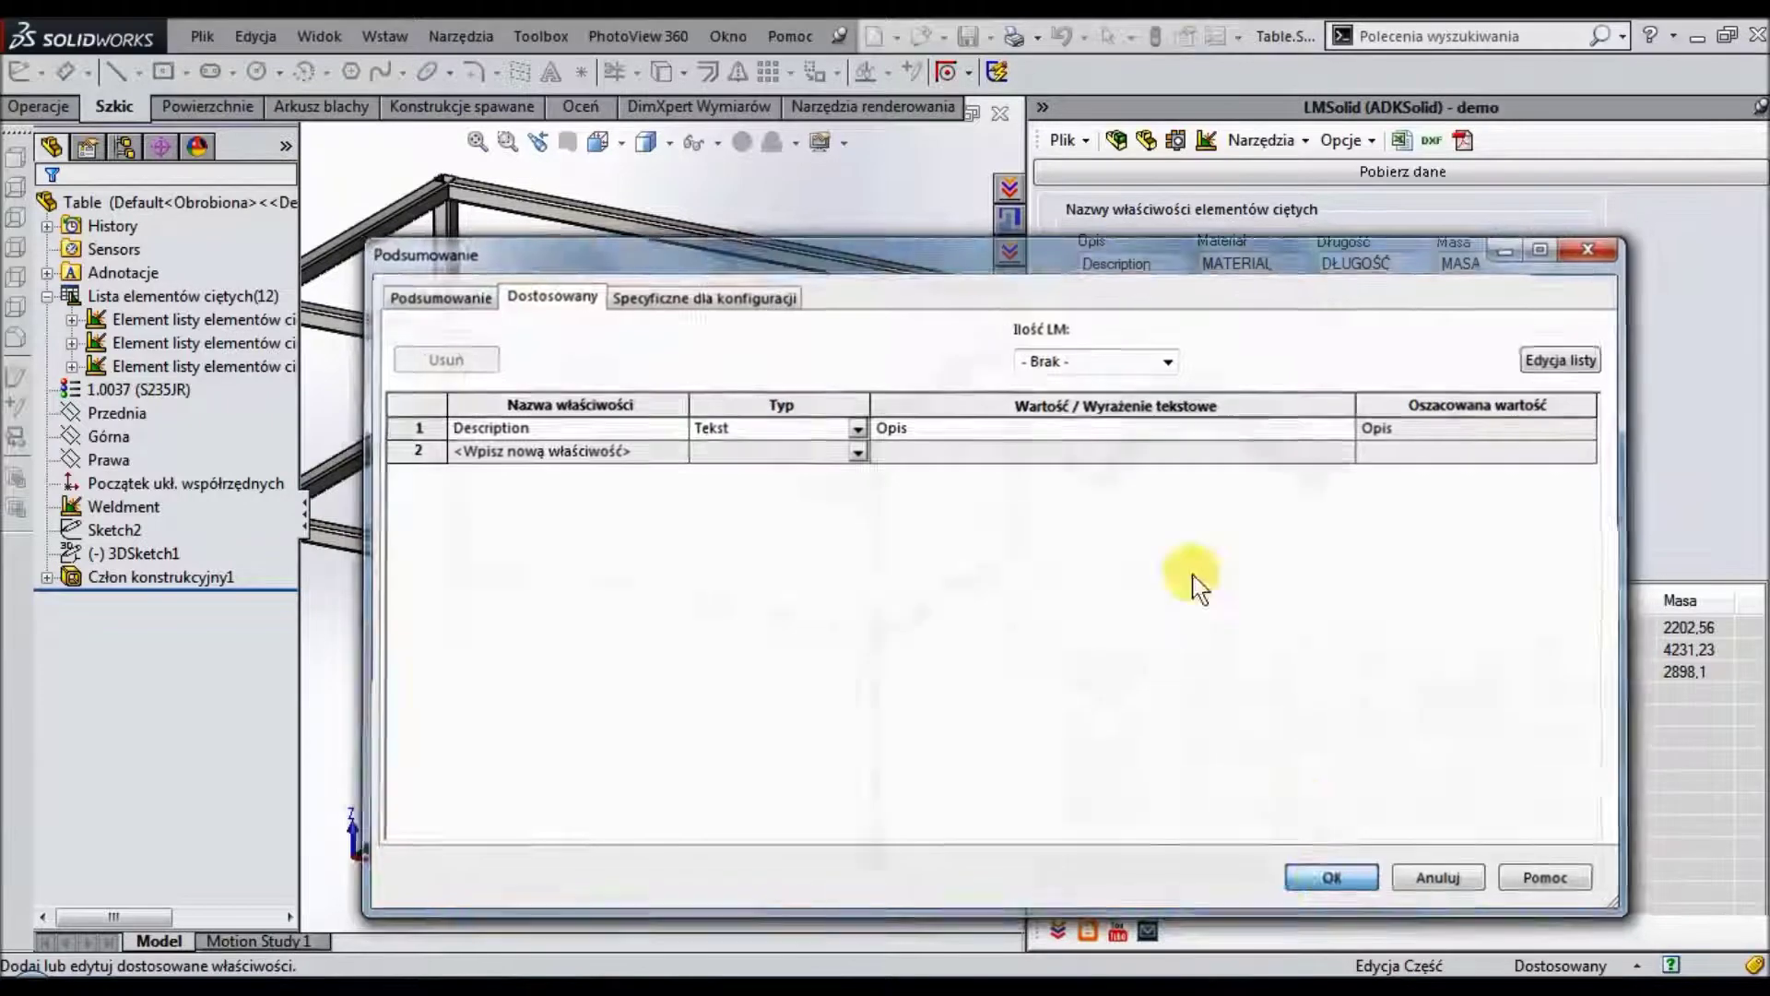
{"action": "left_click", "coordinate": [1000, 108]}
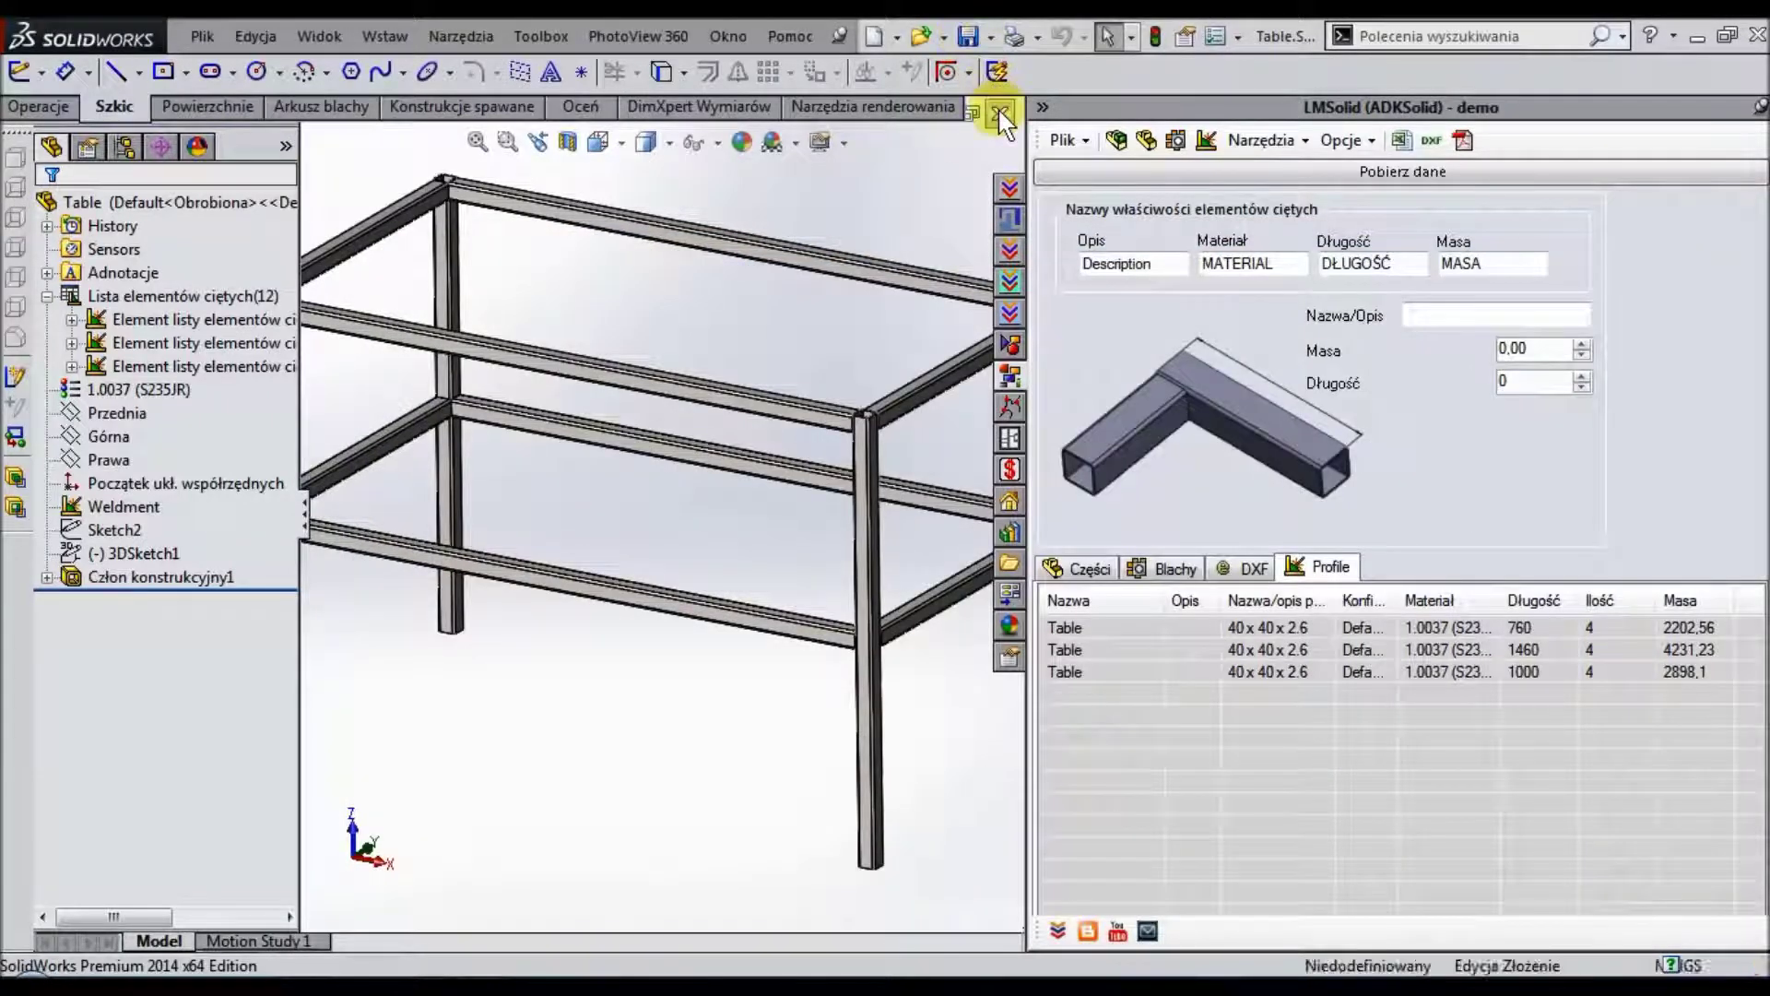
Reload LMSolid data without saving, widening the Części description column to show Stopa Opis.
{"action": "left_click", "coordinate": [1122, 175]}
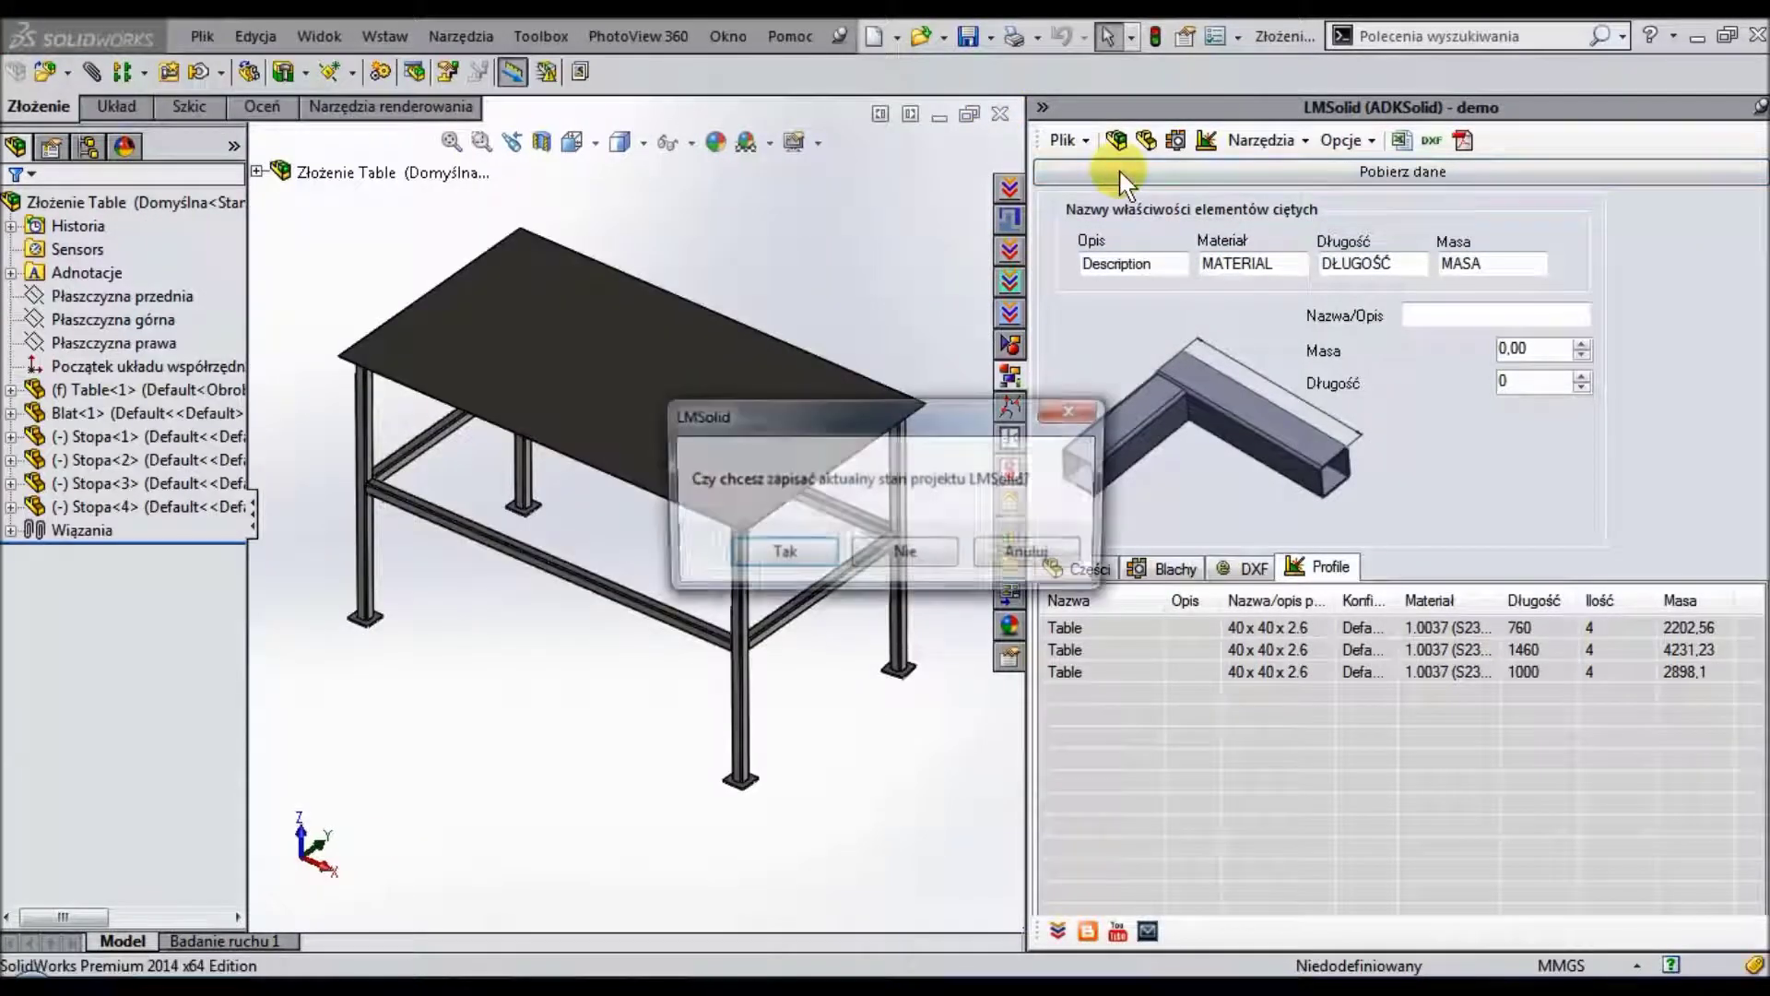
{"action": "left_click", "coordinate": [936, 556]}
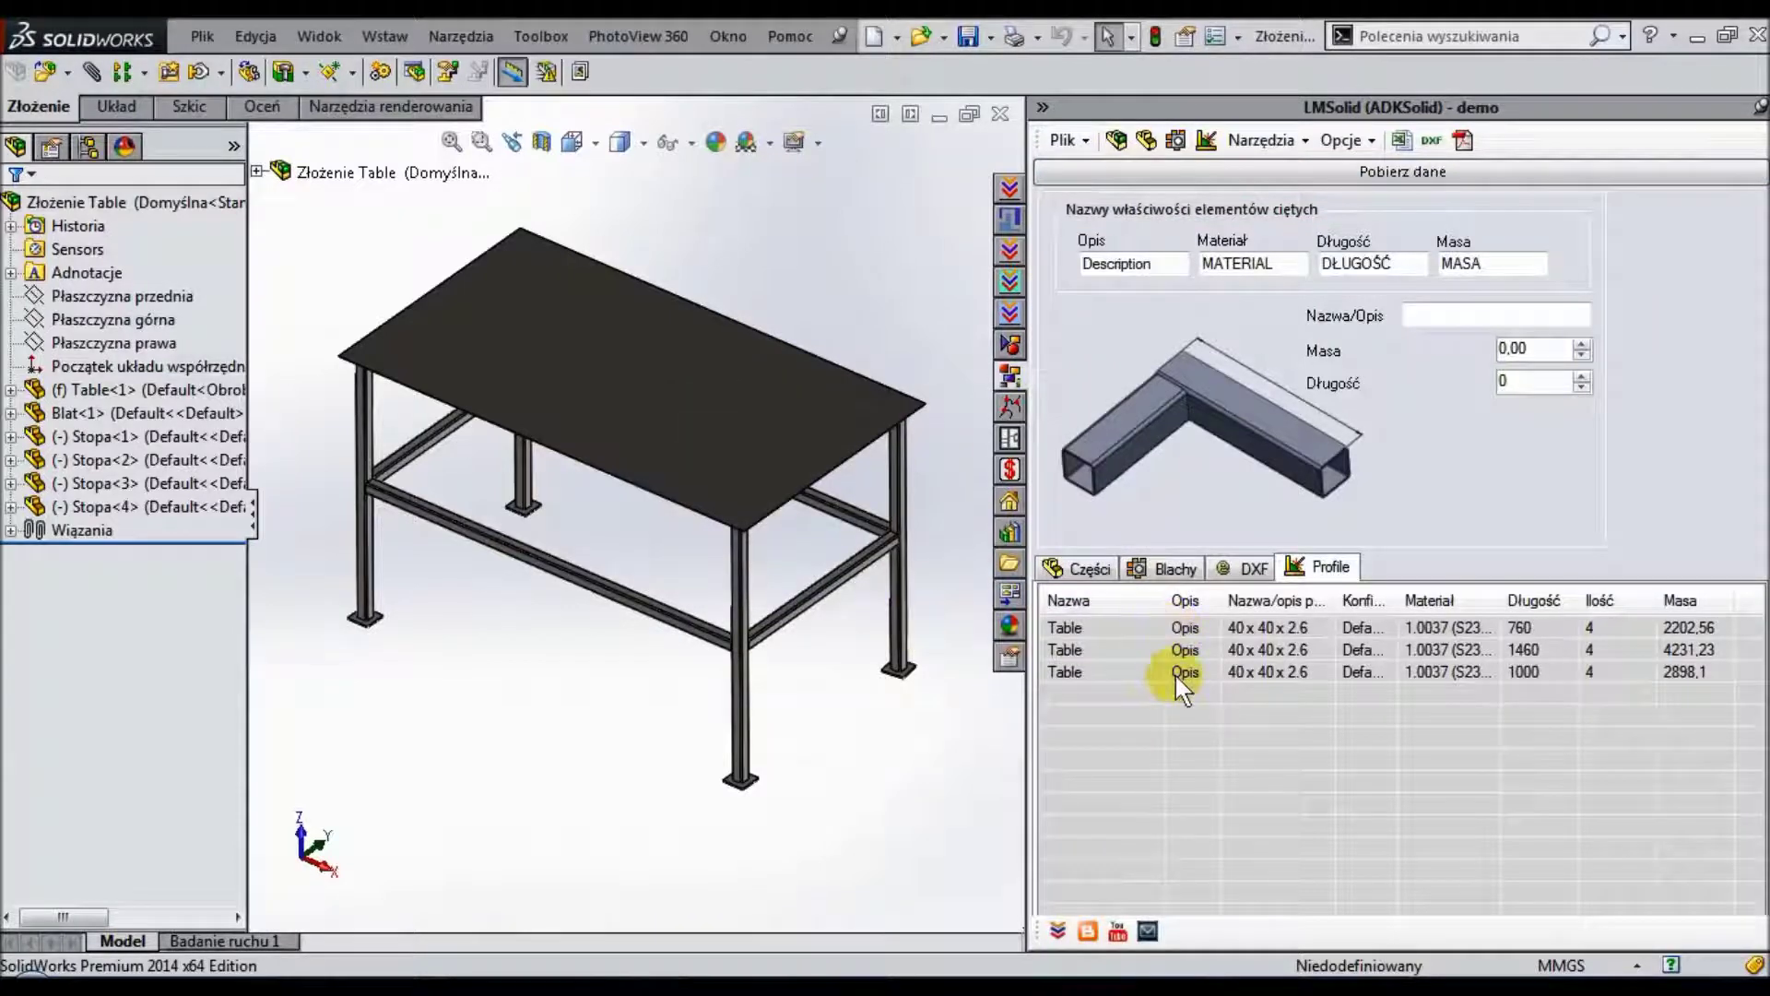
{"action": "left_click", "coordinate": [1078, 565]}
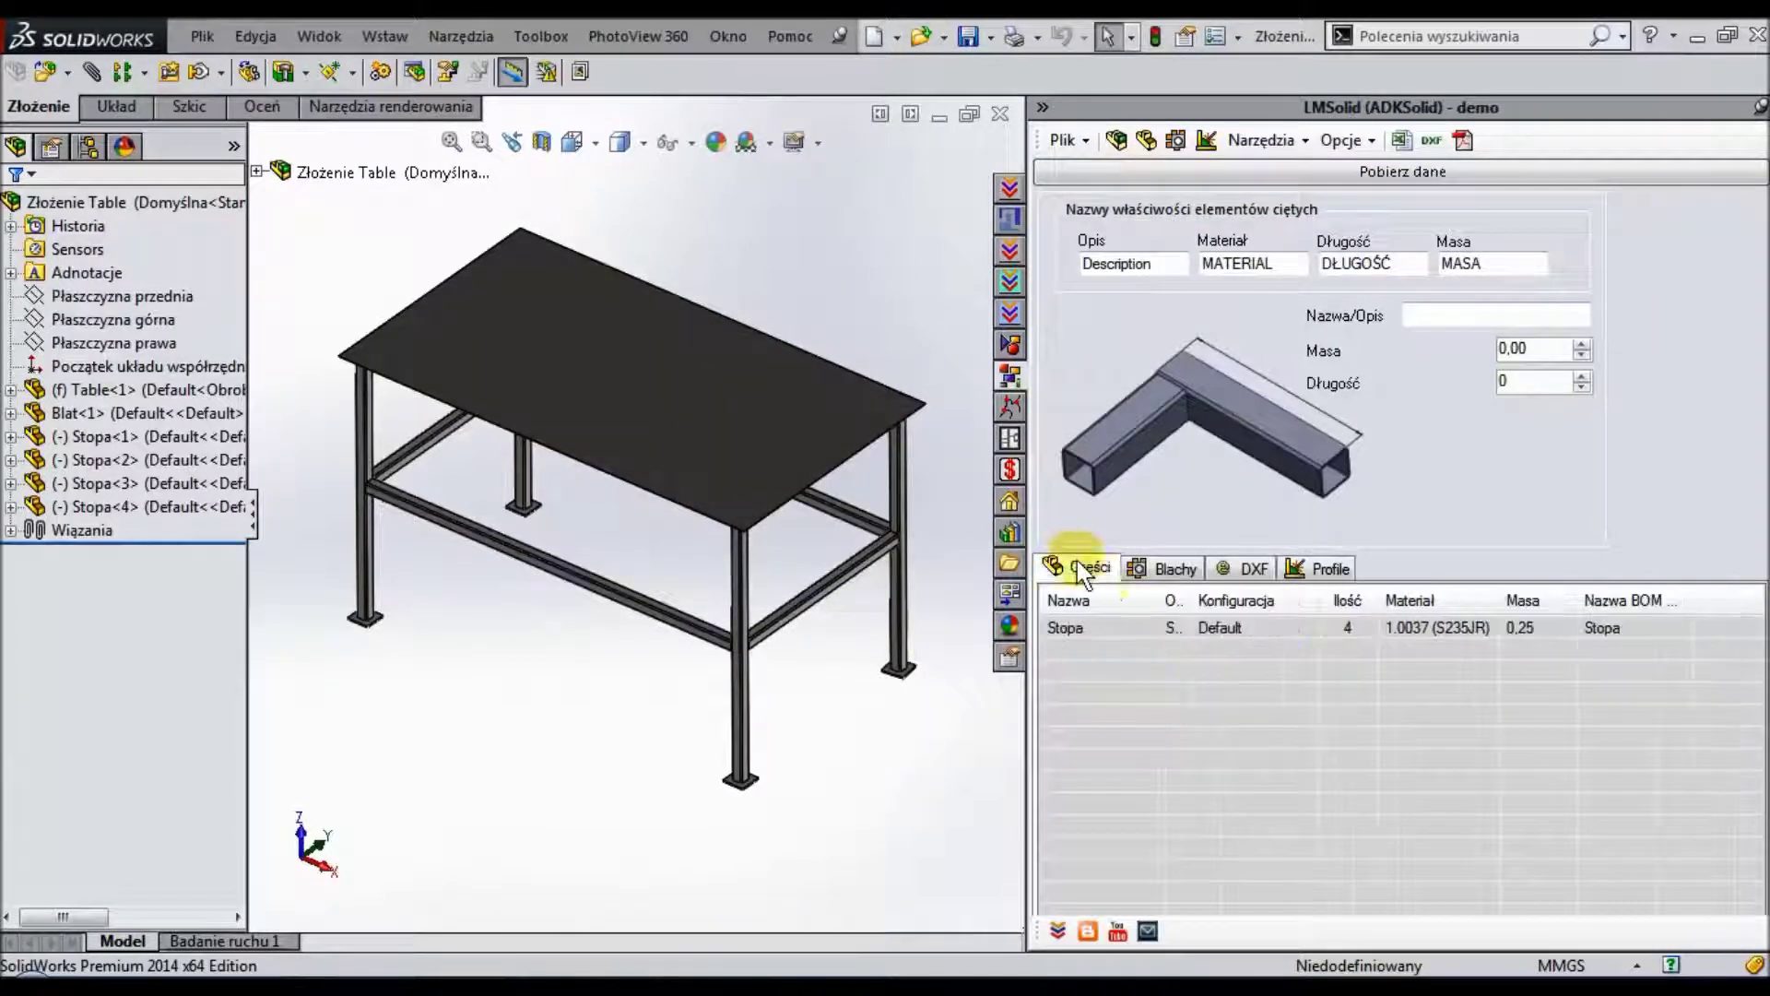
{"action": "left_click_drag", "start_coordinate": [1198, 617], "coordinate": [1252, 617]}
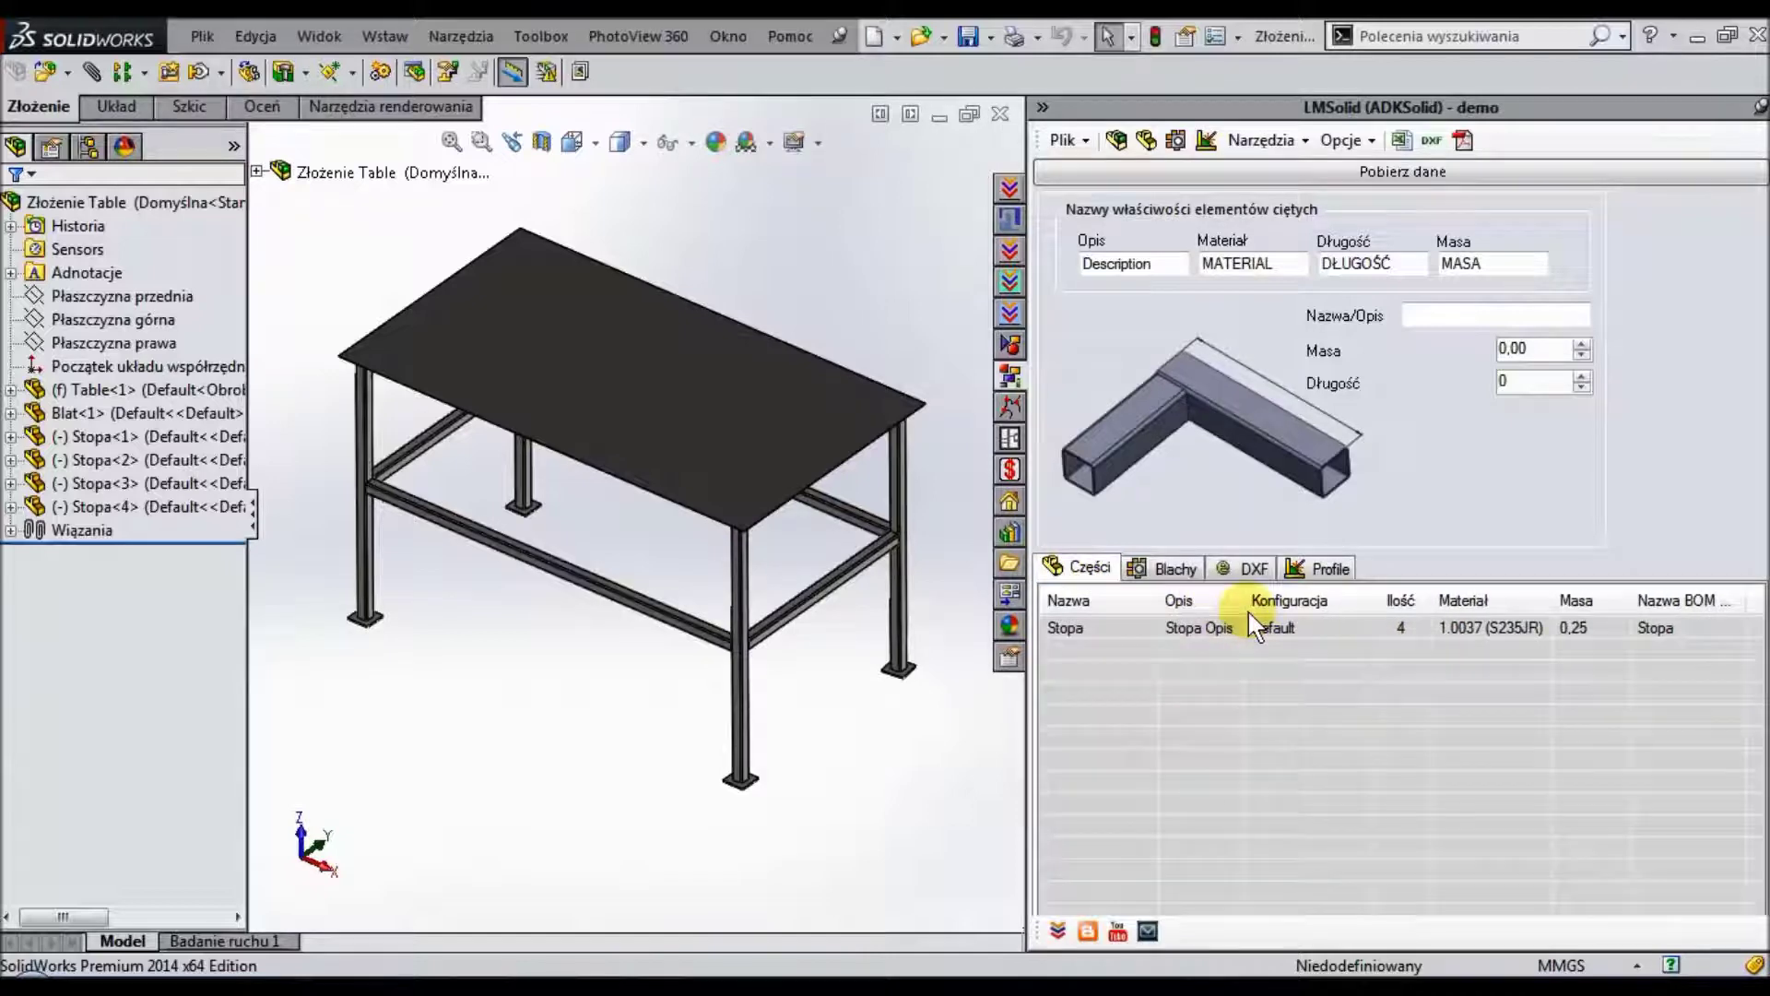
{"action": "left_click", "coordinate": [1205, 570]}
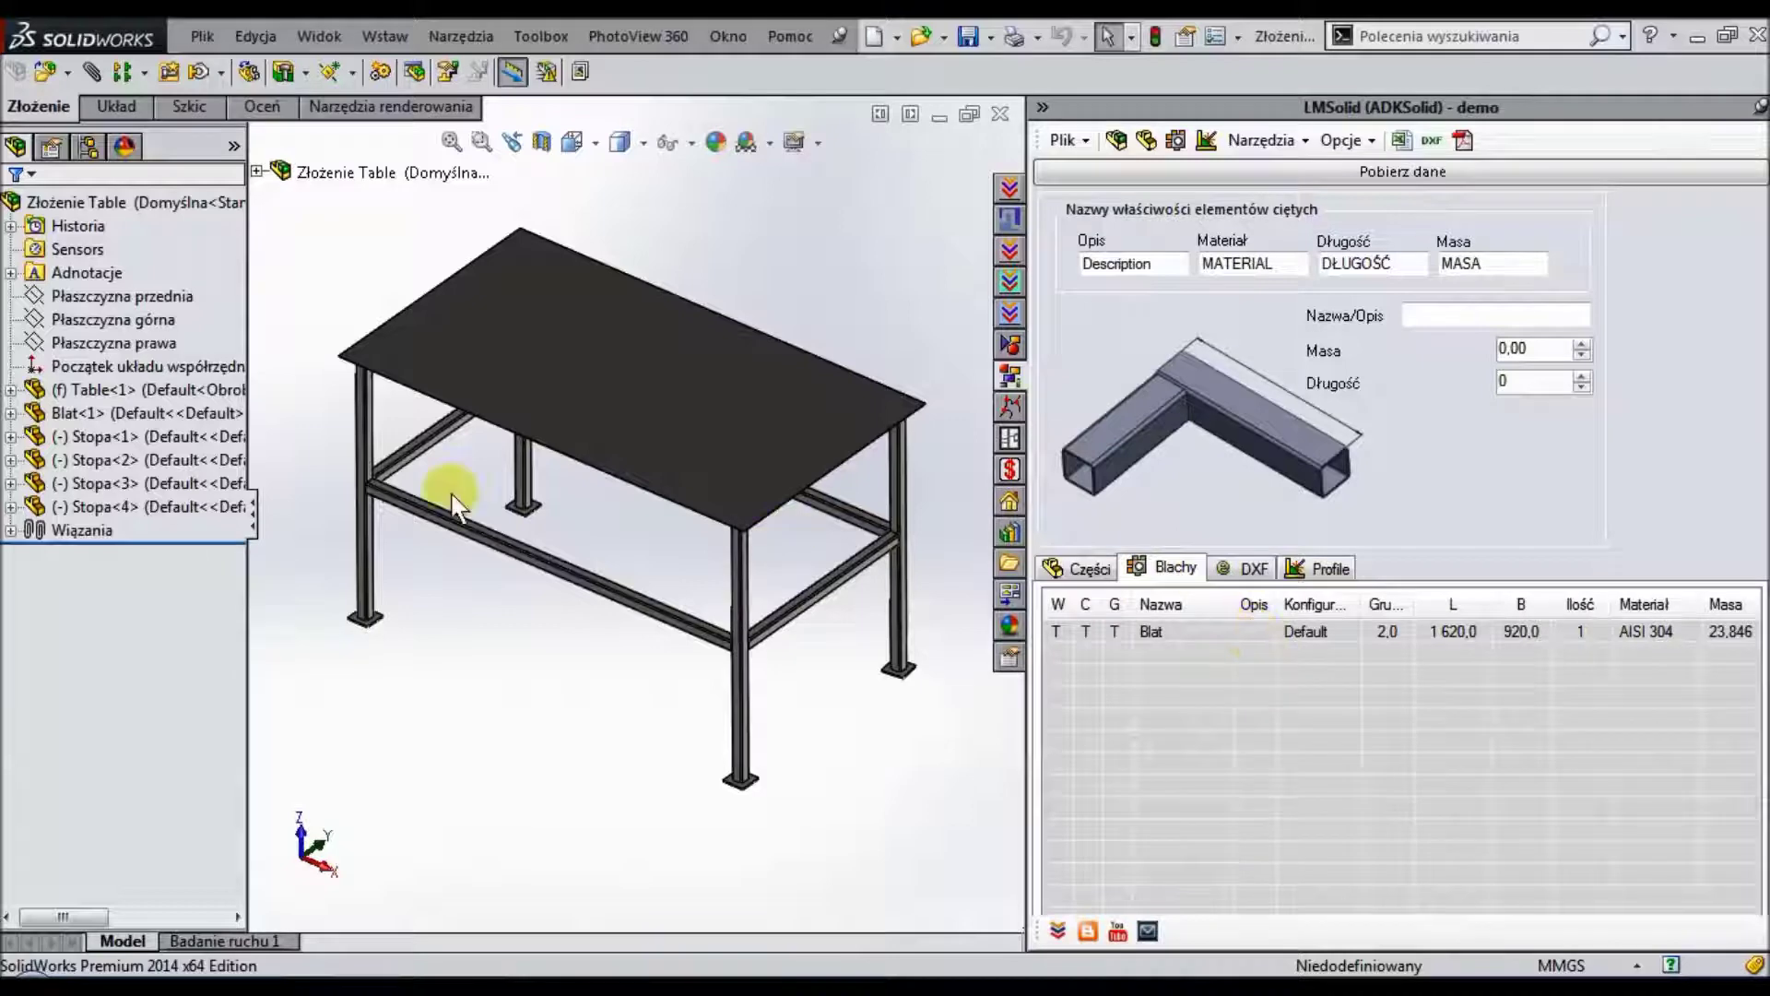
{"action": "left_click", "coordinate": [171, 414]}
Add a text Description property with value Blat to the tabletop part and save it.
{"action": "left_click", "coordinate": [182, 349]}
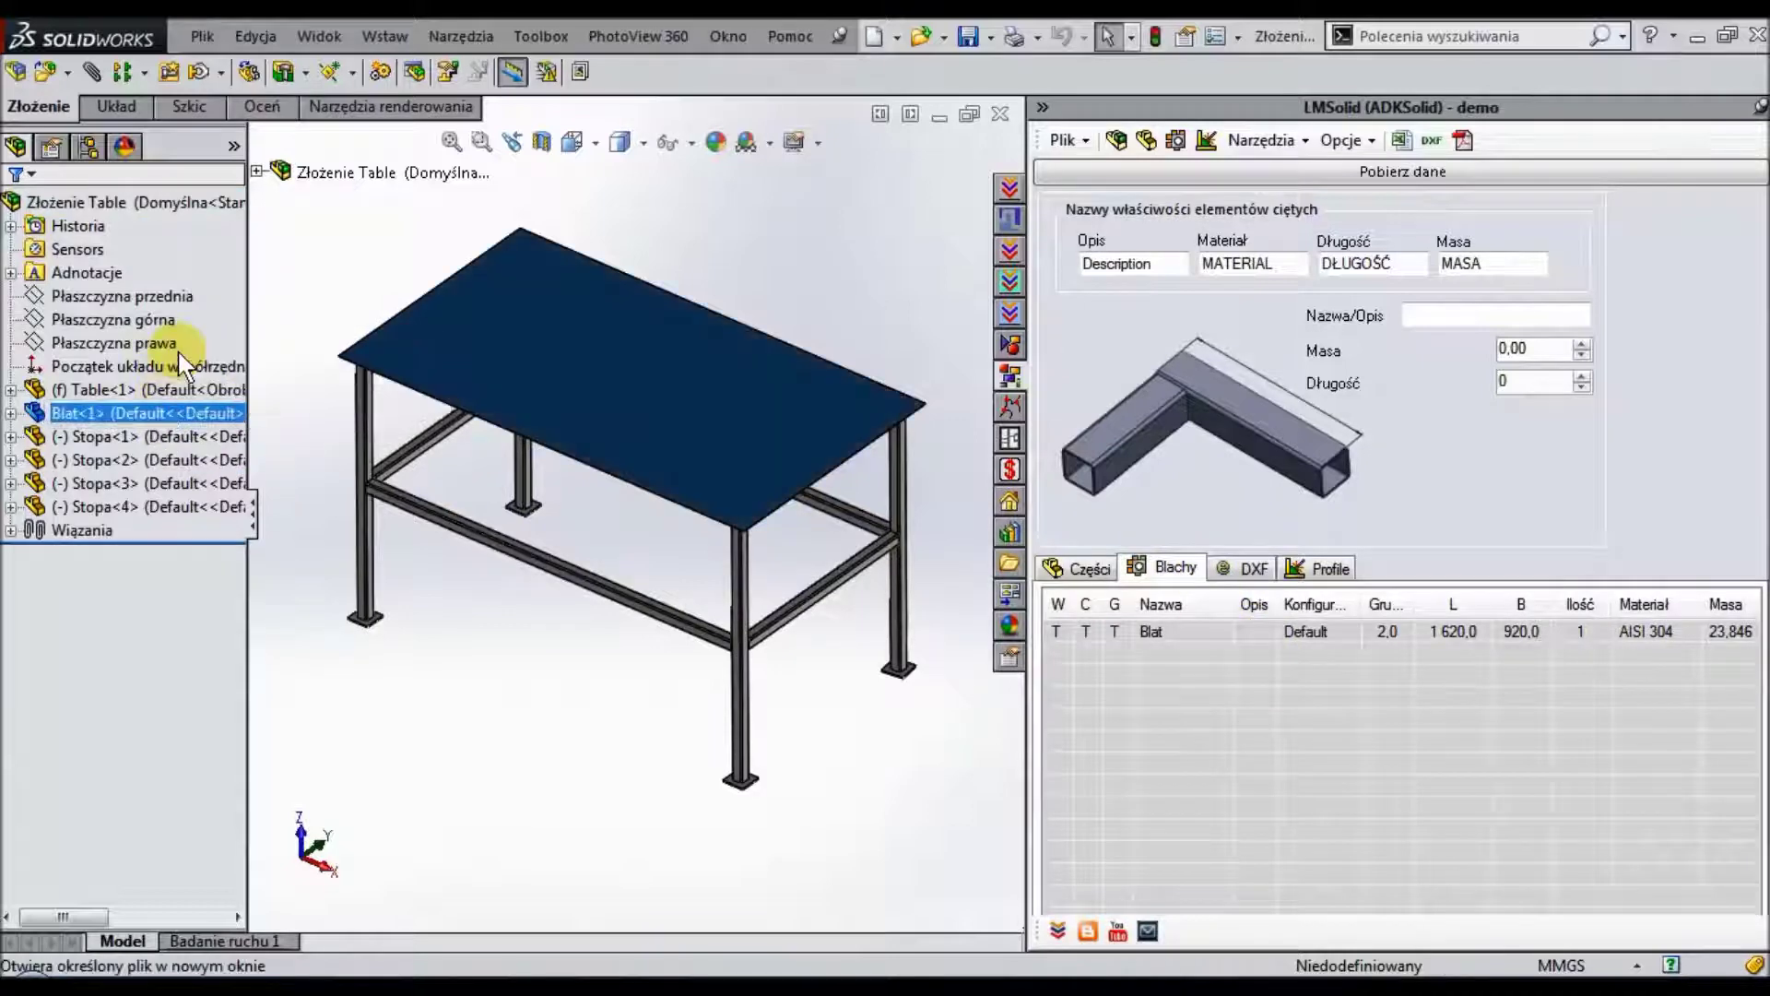
{"action": "left_click", "coordinate": [1186, 40]}
{"action": "left_click", "coordinate": [553, 429]}
{"action": "type", "text": "Description"}
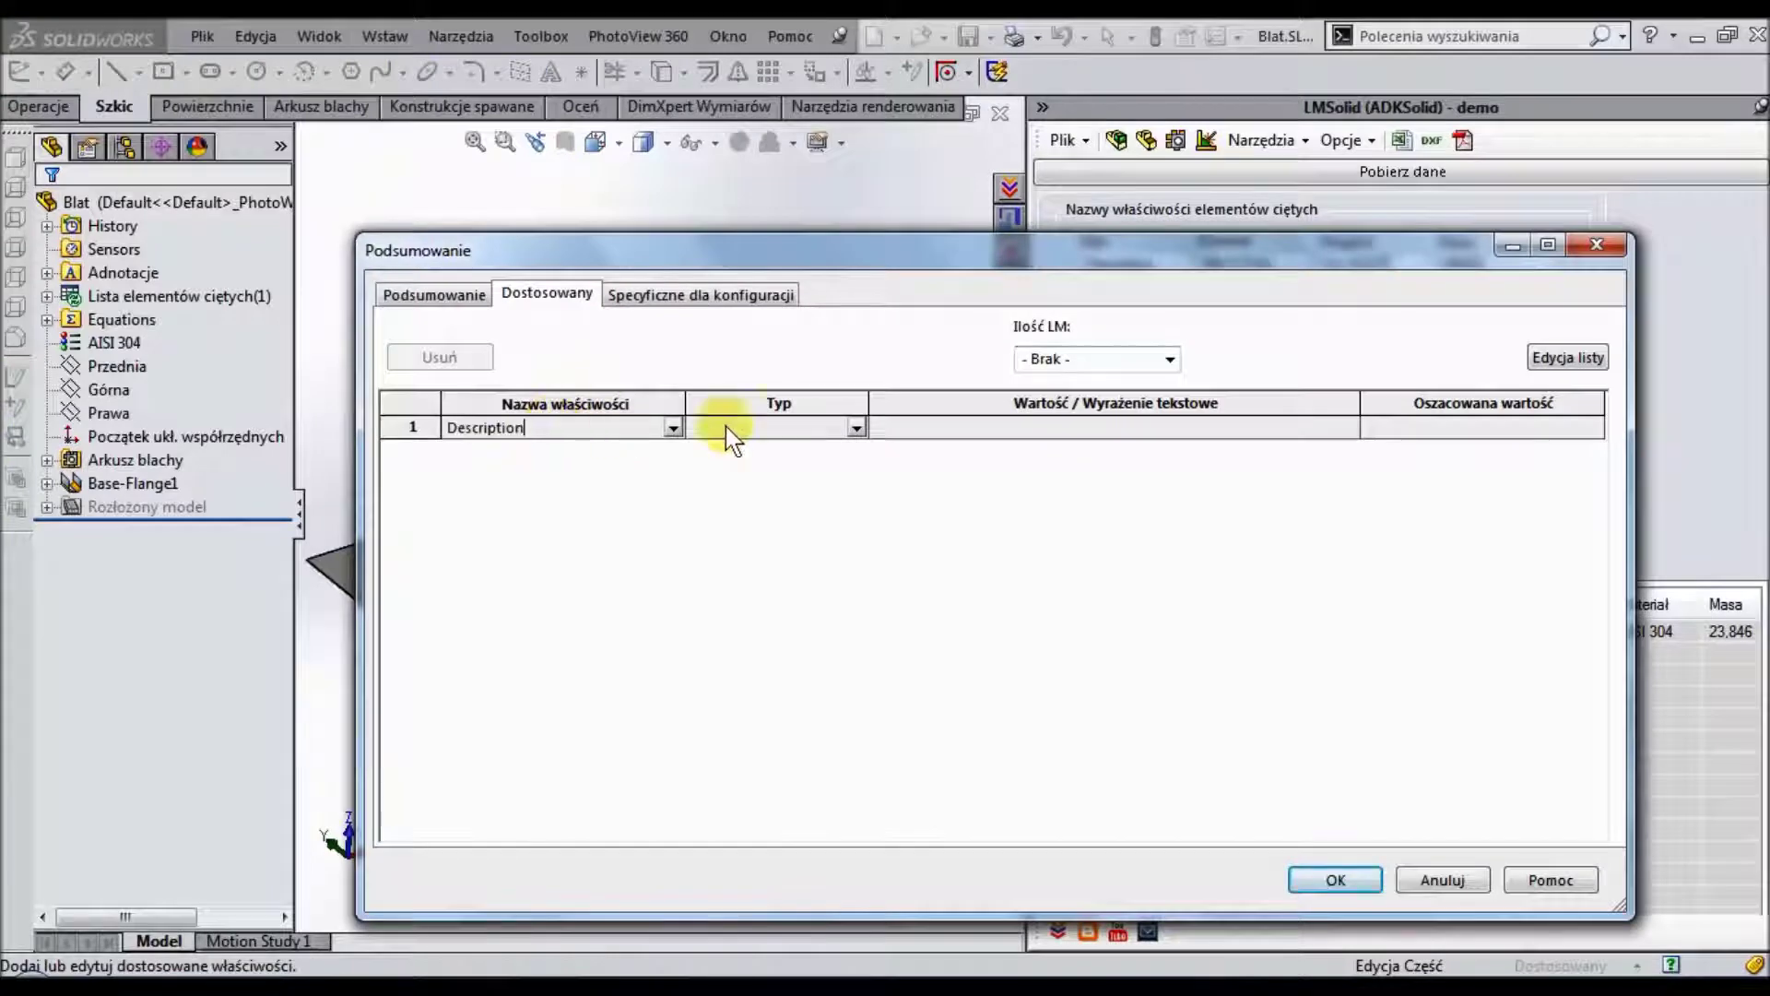
{"action": "left_click", "coordinate": [907, 434]}
{"action": "type", "text": "Blat"}
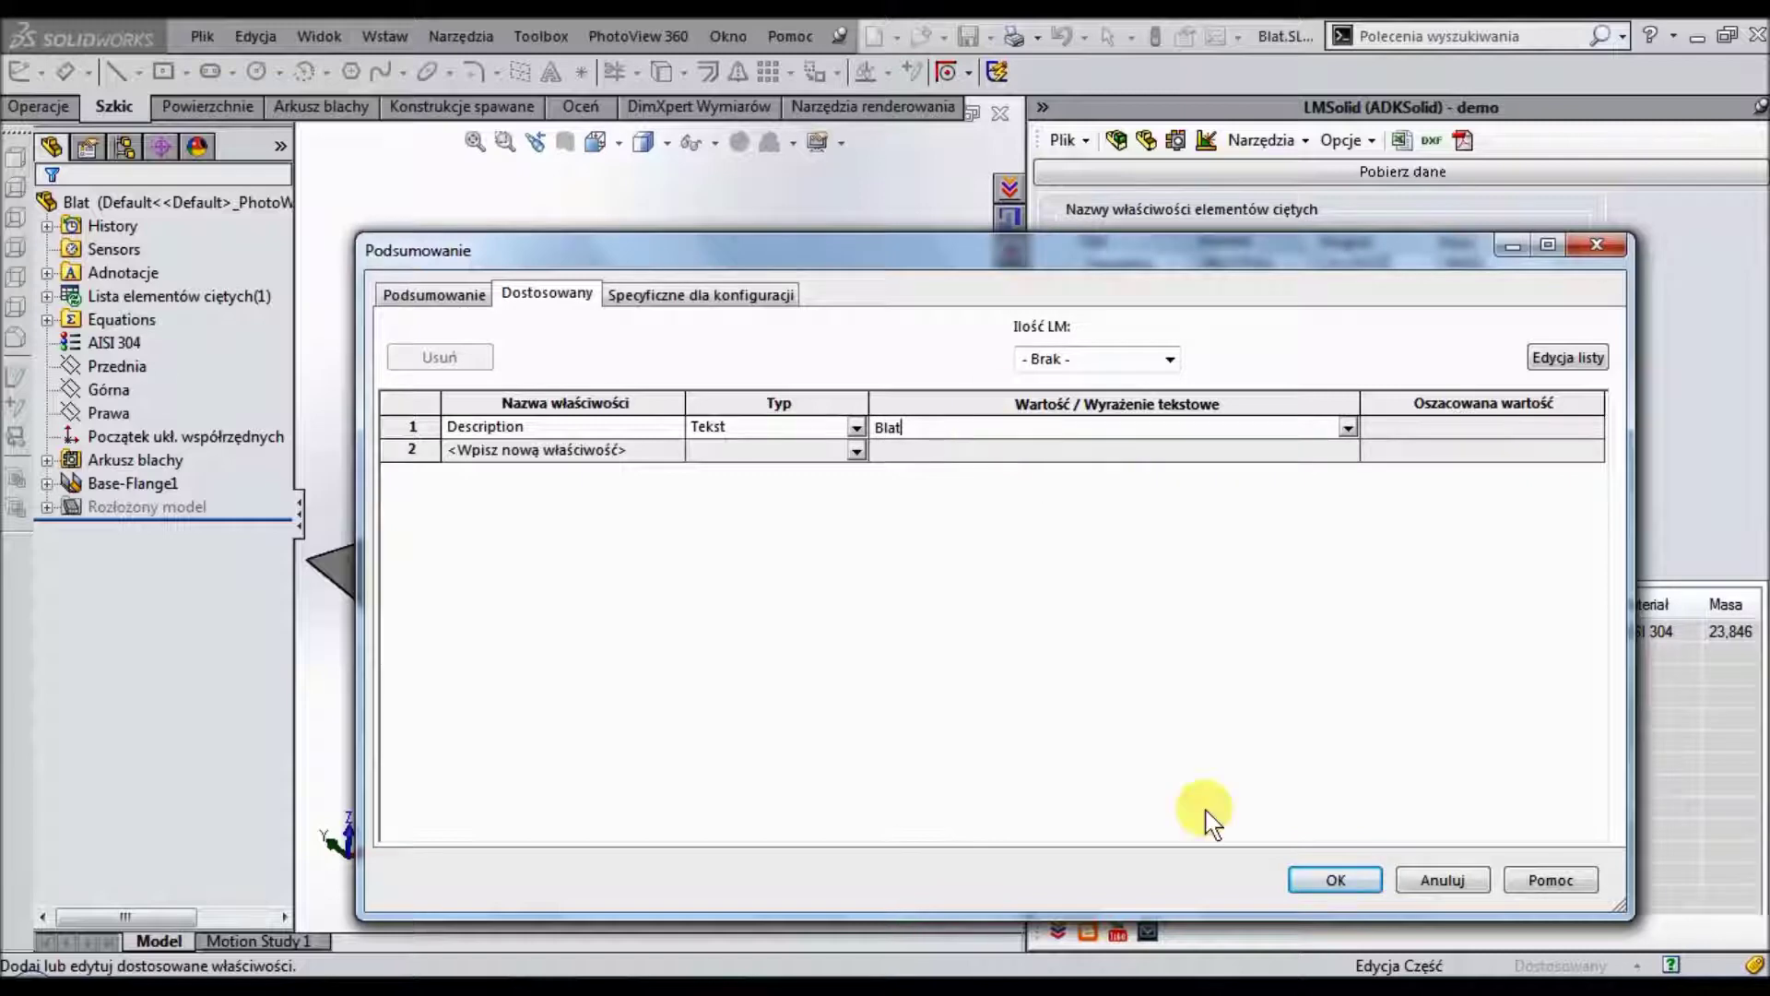
{"action": "left_click", "coordinate": [1309, 879]}
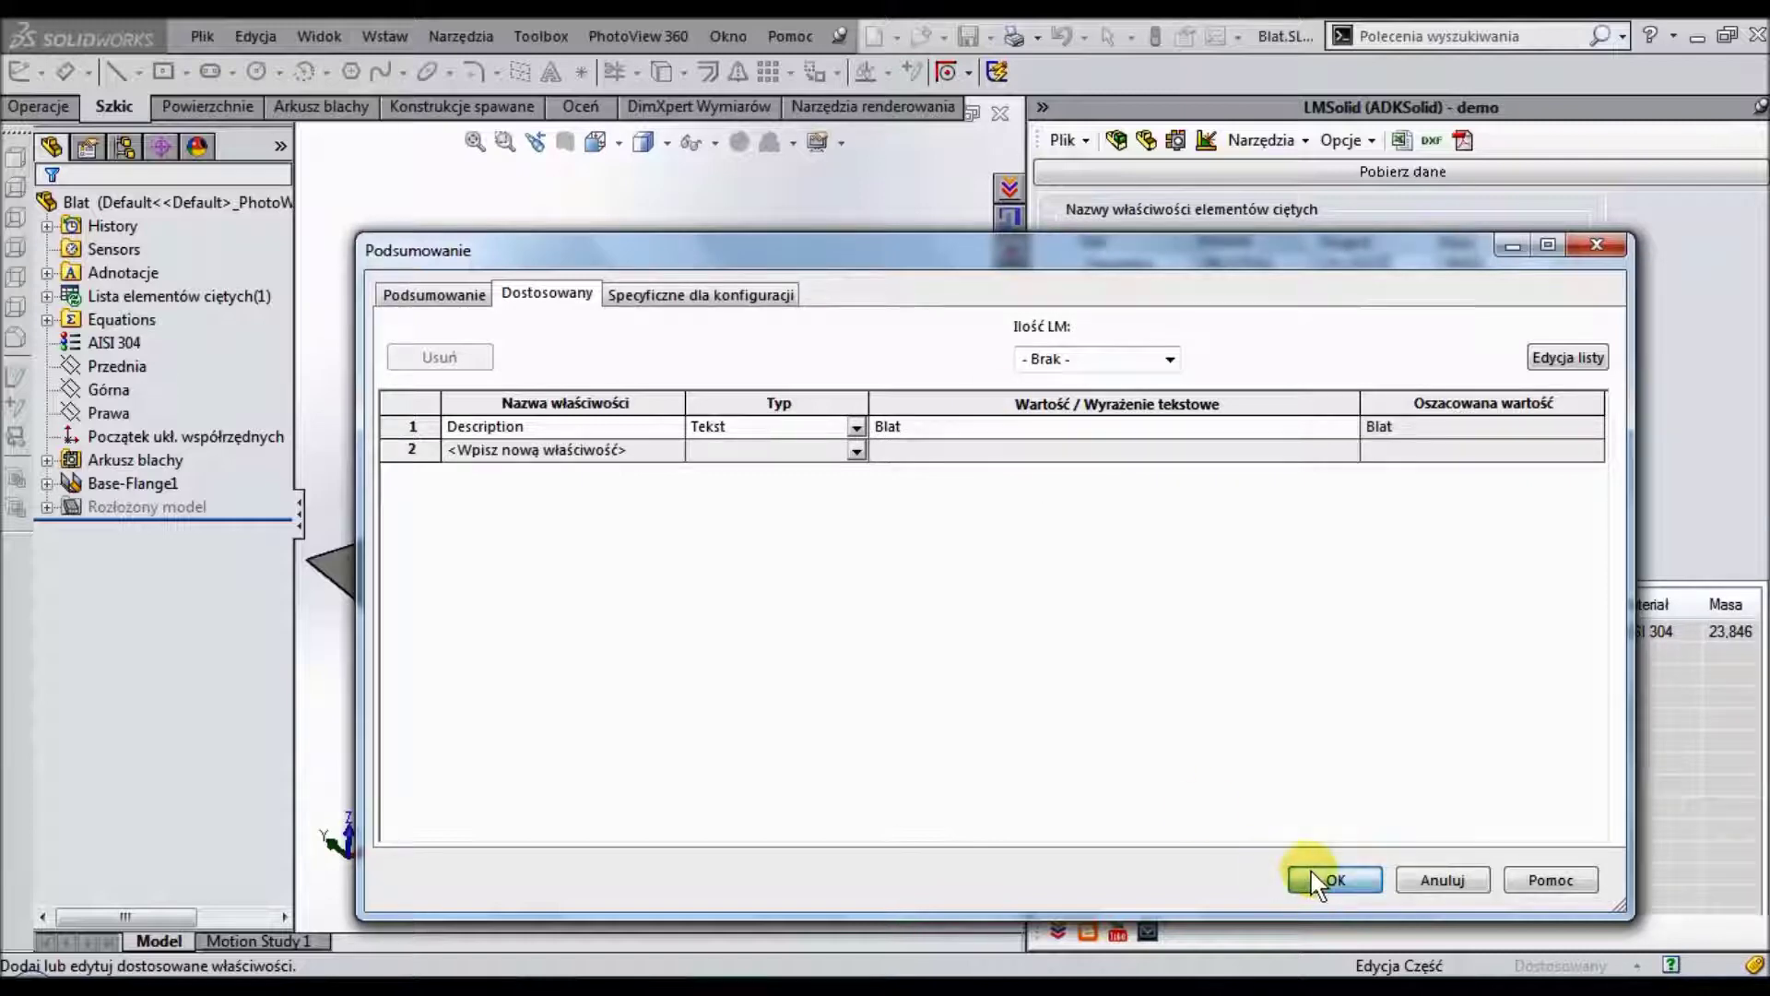
{"action": "left_click", "coordinate": [966, 37]}
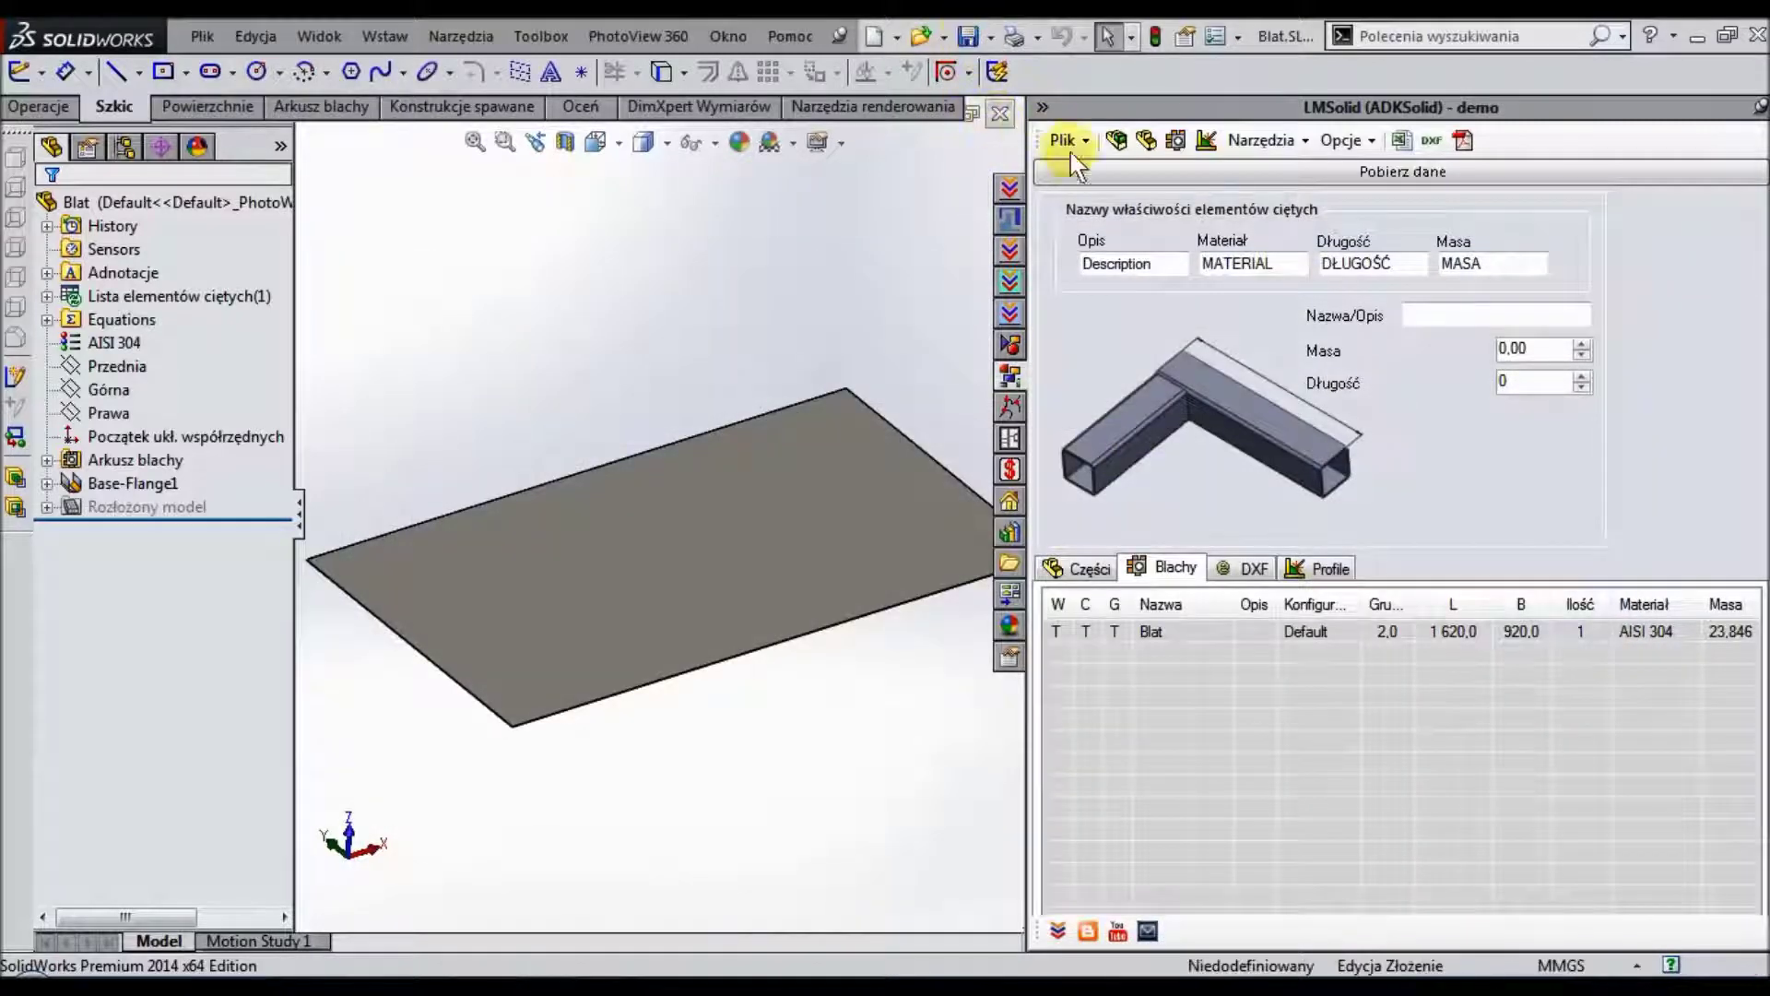
{"action": "key", "text": "ctrl+Tab"}
Reload LMSolid data without saving and view the DXF list showing Blat.DXF.
{"action": "left_click", "coordinate": [1079, 175]}
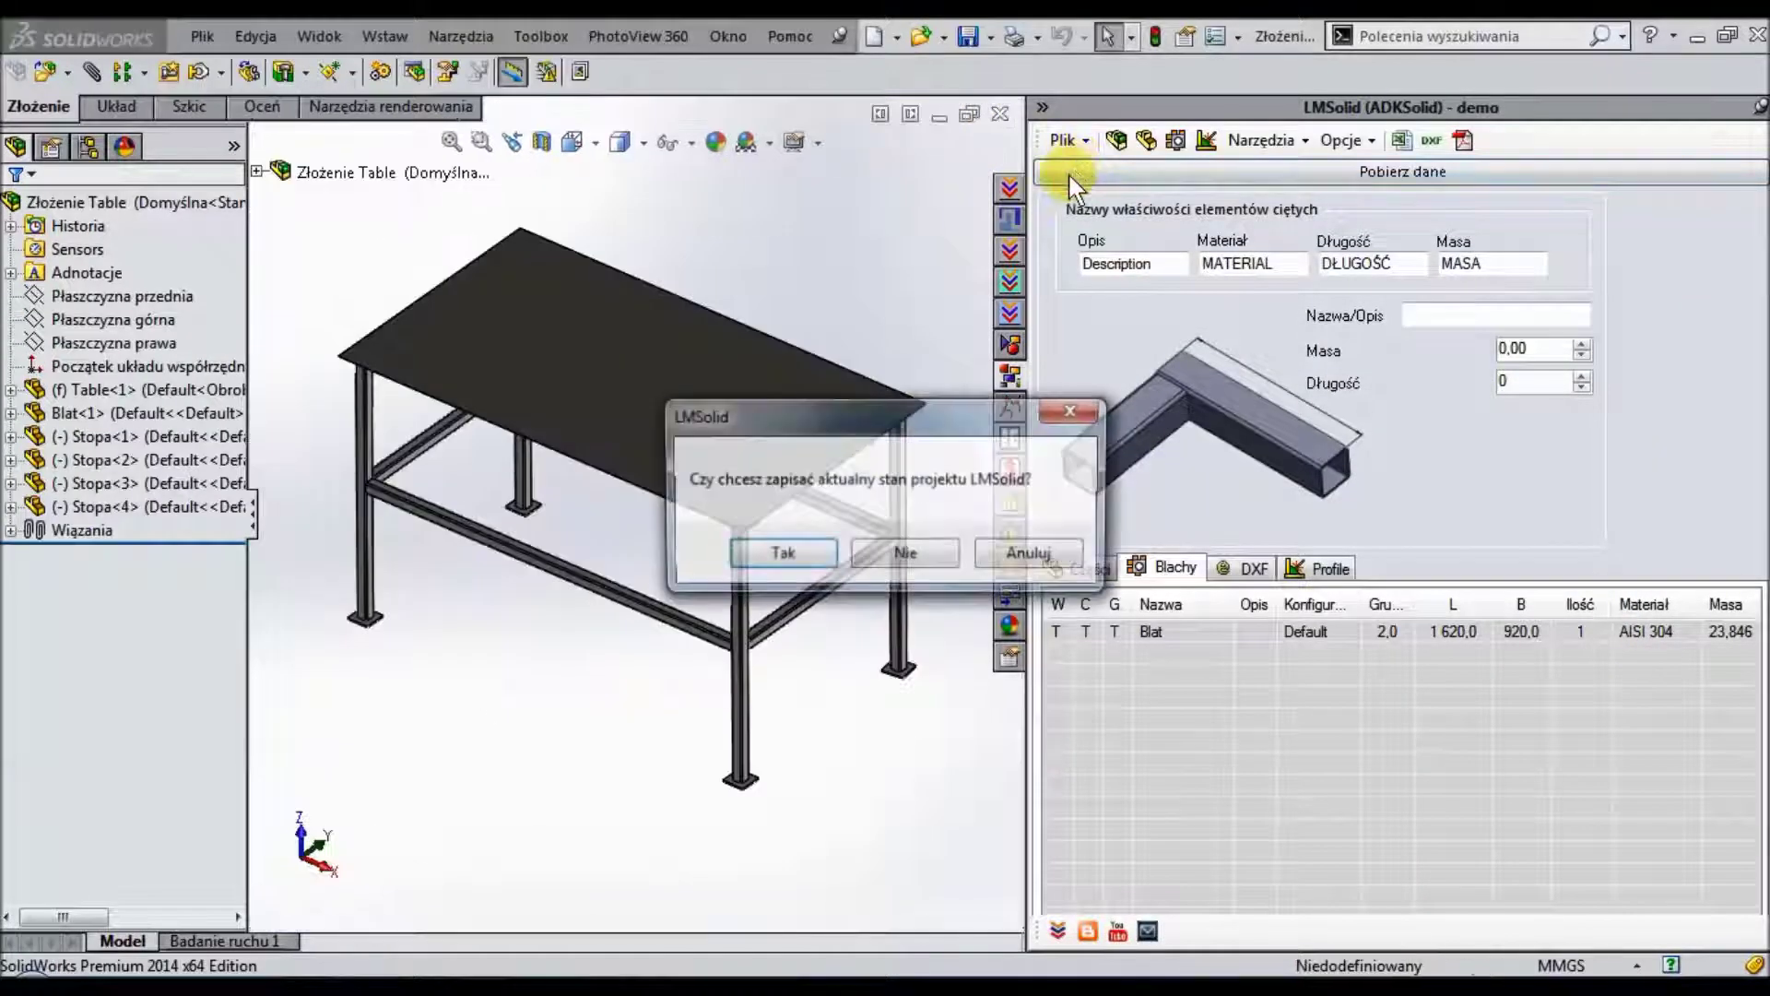
{"action": "left_click", "coordinate": [896, 557]}
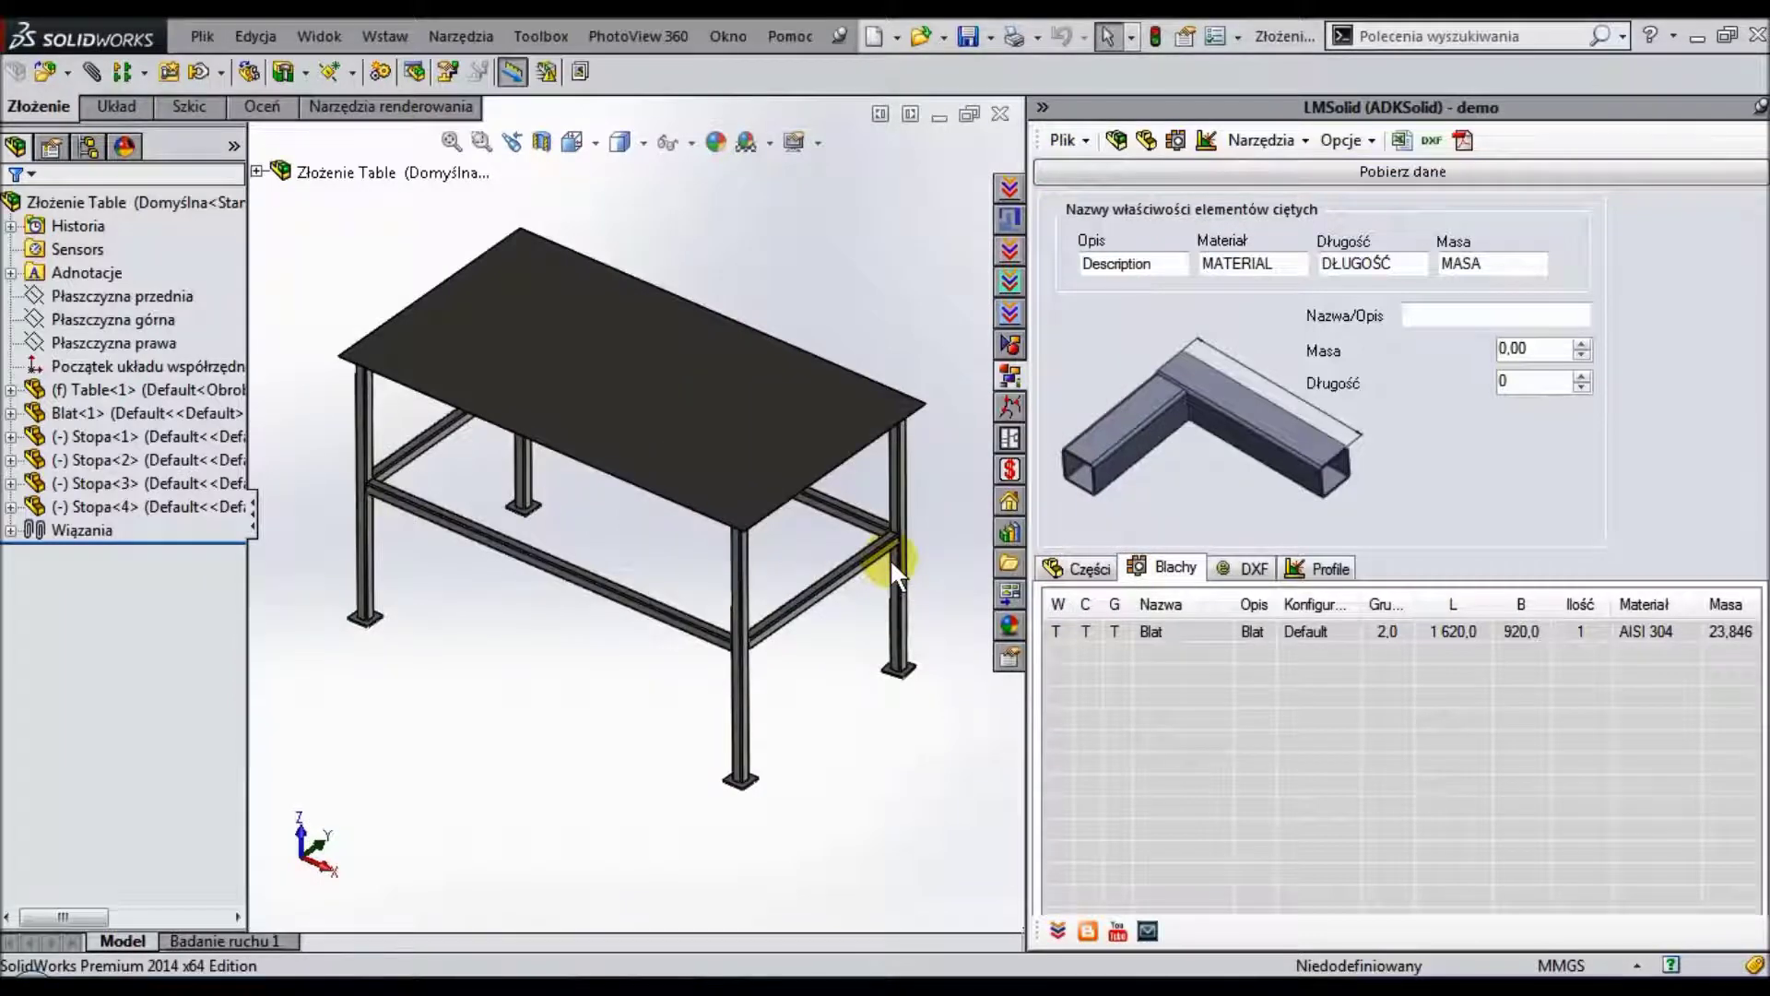
{"action": "left_click", "coordinate": [1250, 567]}
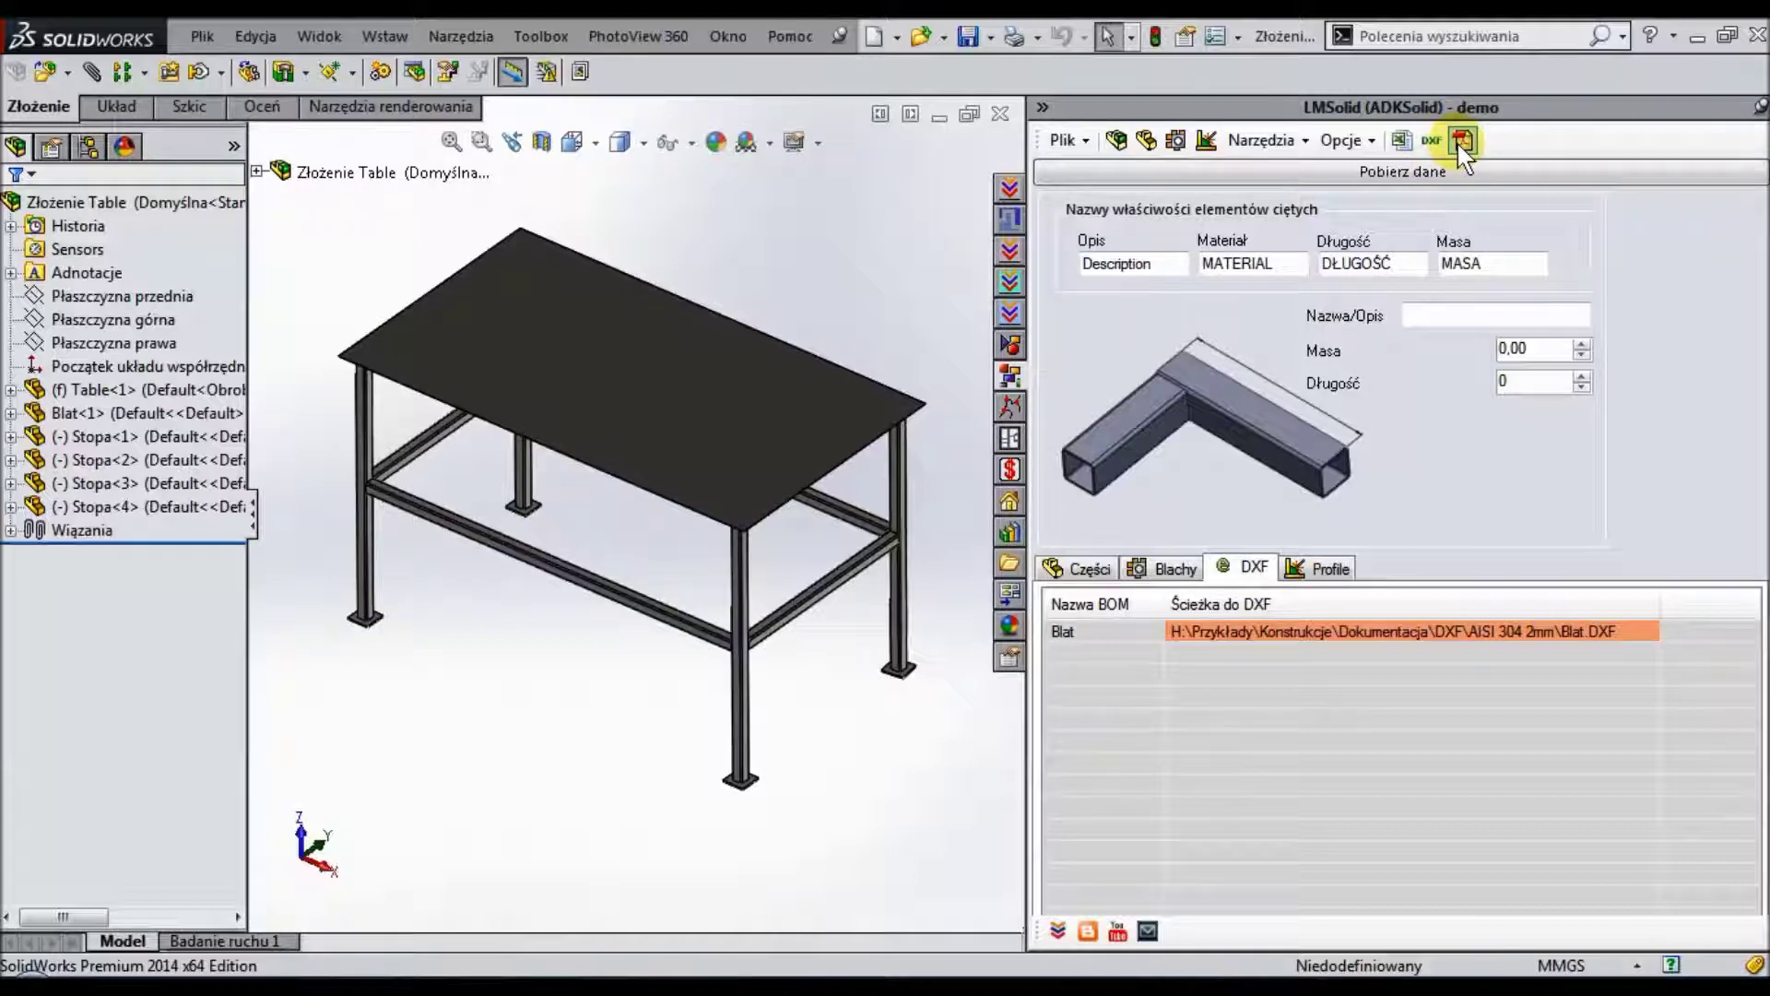
Load the first Table profile's details in LMSolid, then bring up Ustawienia LMSolid.
{"action": "left_click", "coordinate": [1320, 567]}
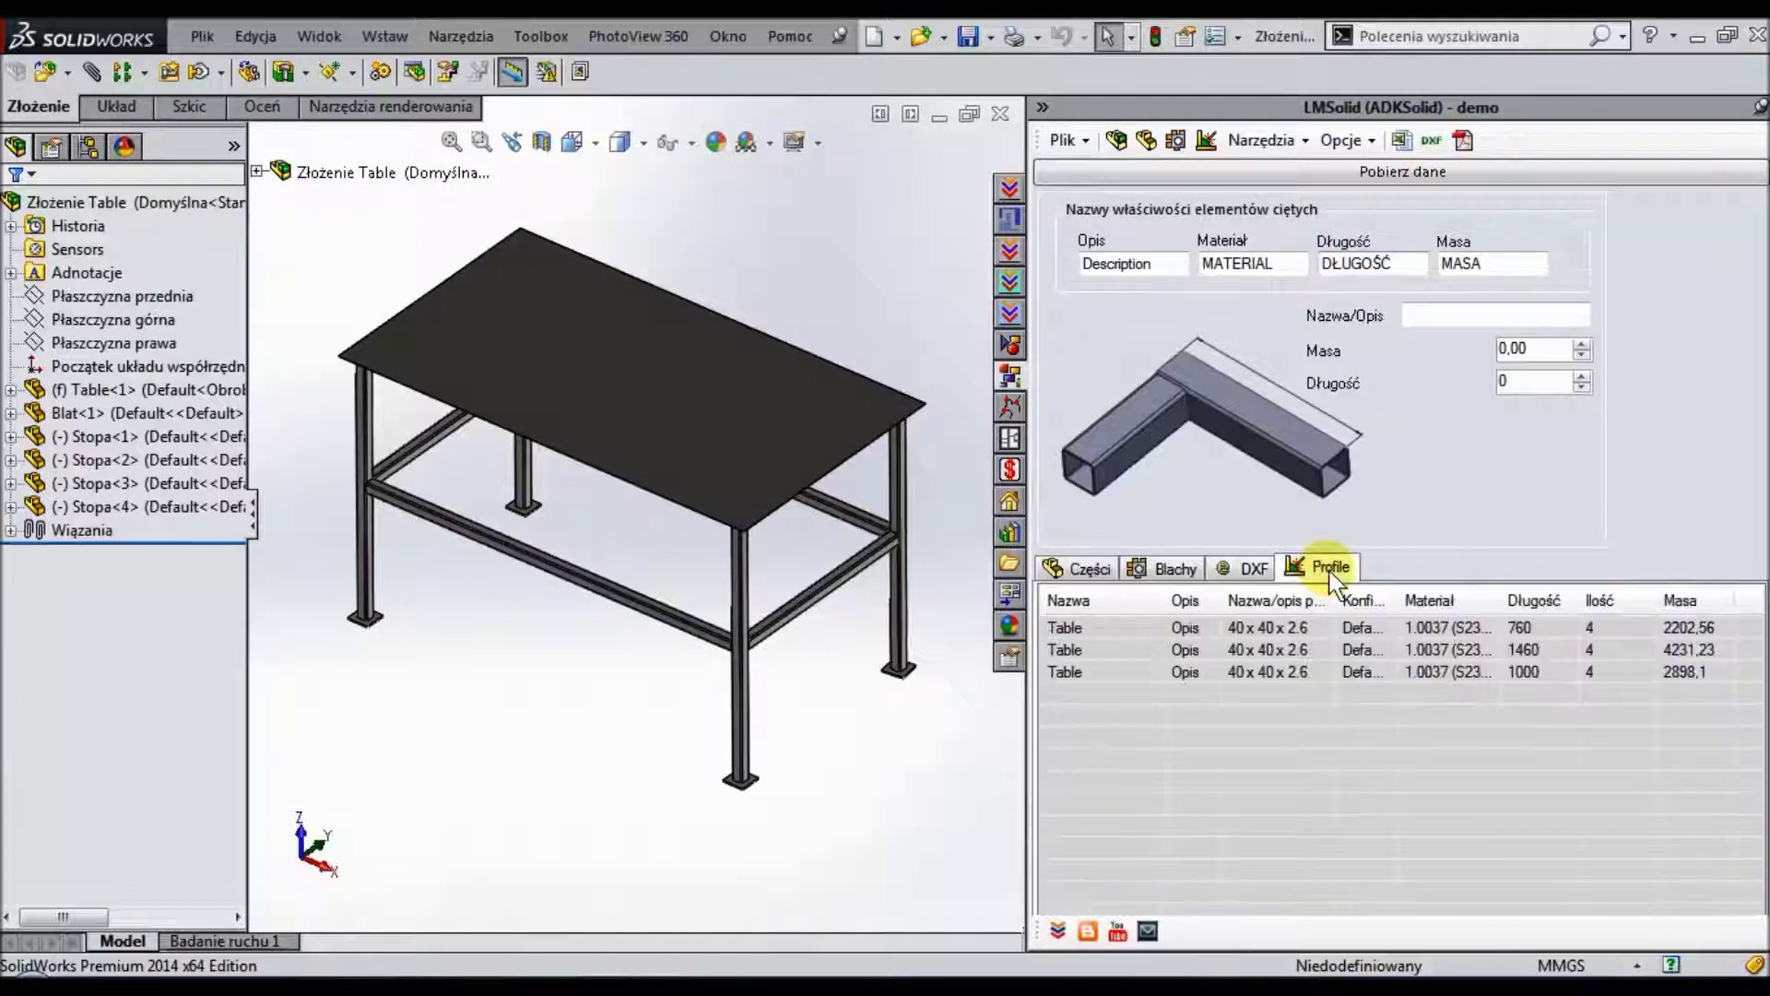
{"action": "left_click", "coordinate": [1117, 629]}
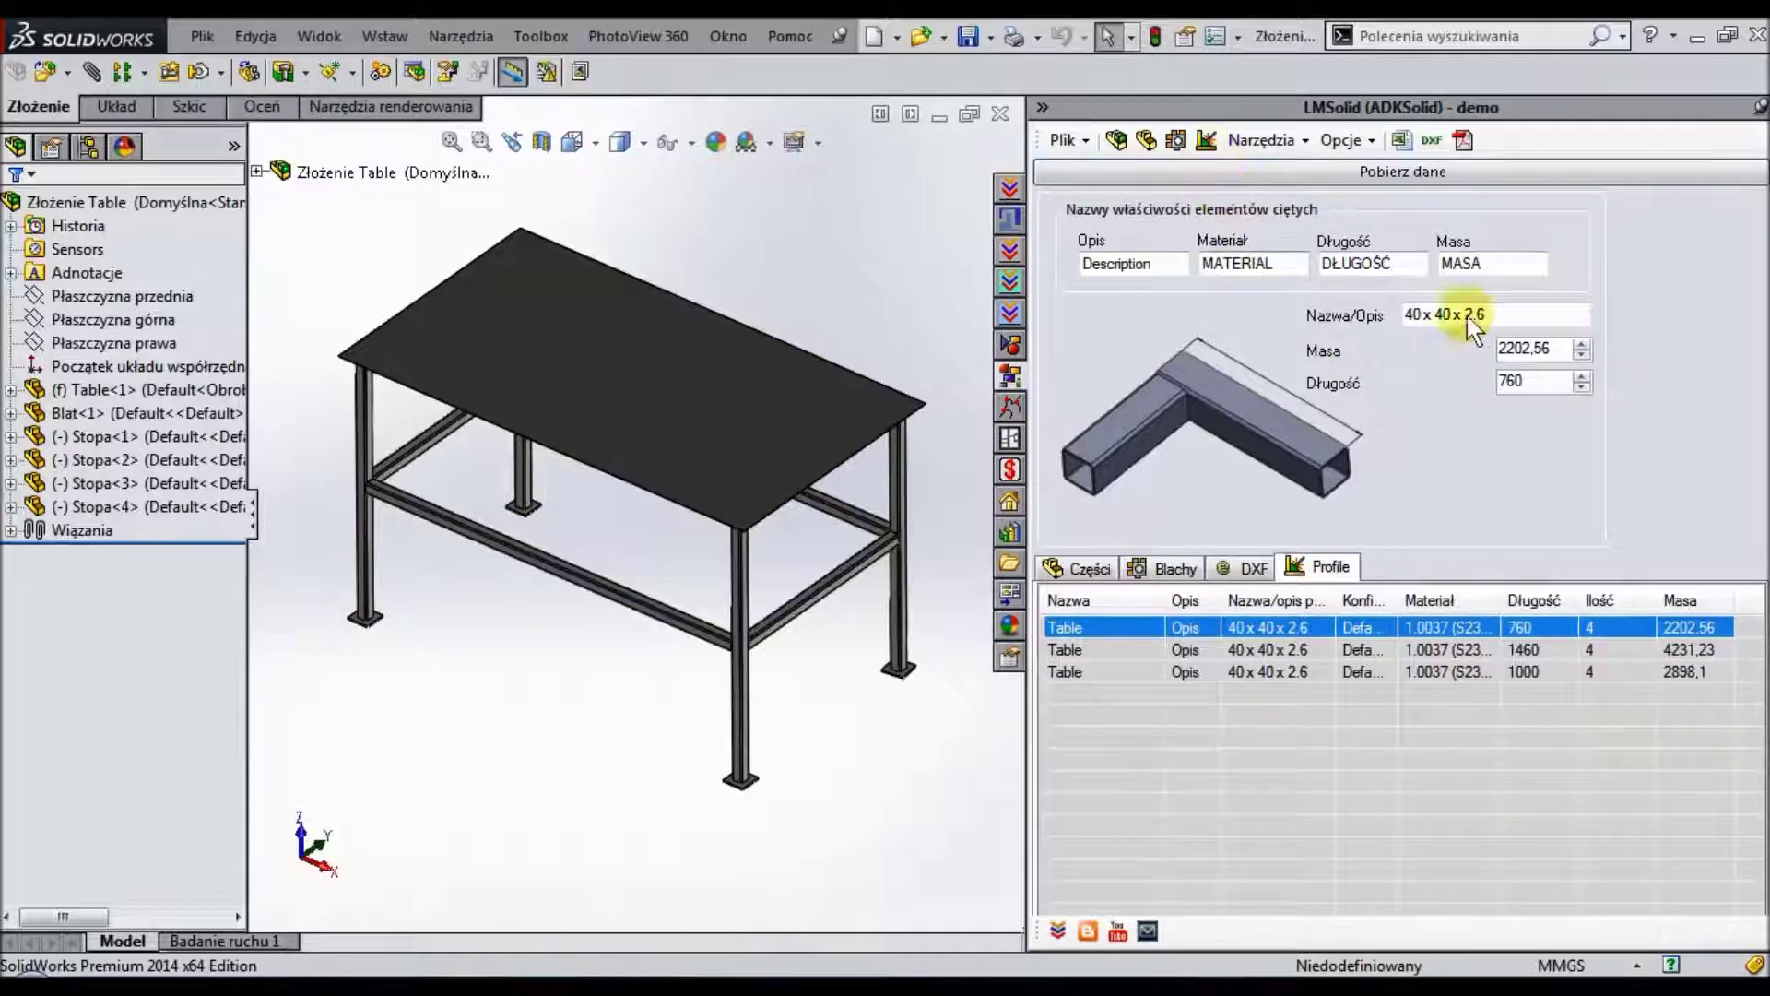
{"action": "left_click", "coordinate": [1514, 316]}
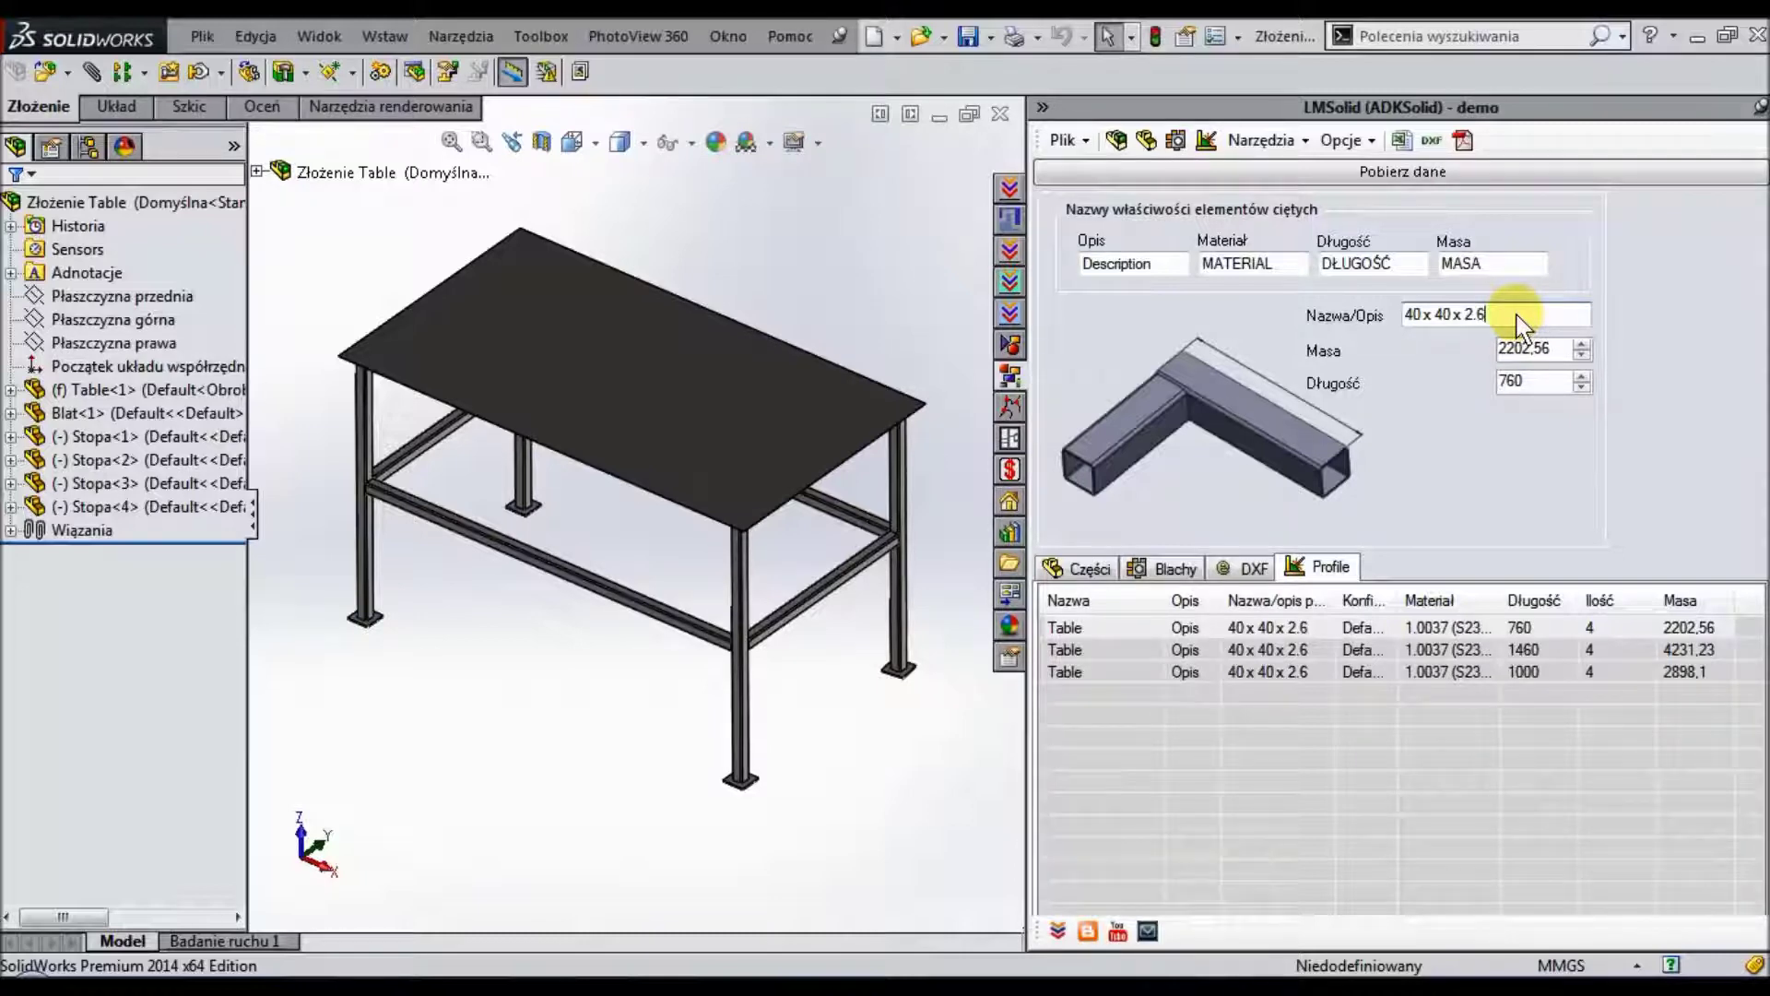
{"action": "left_click", "coordinate": [1376, 147]}
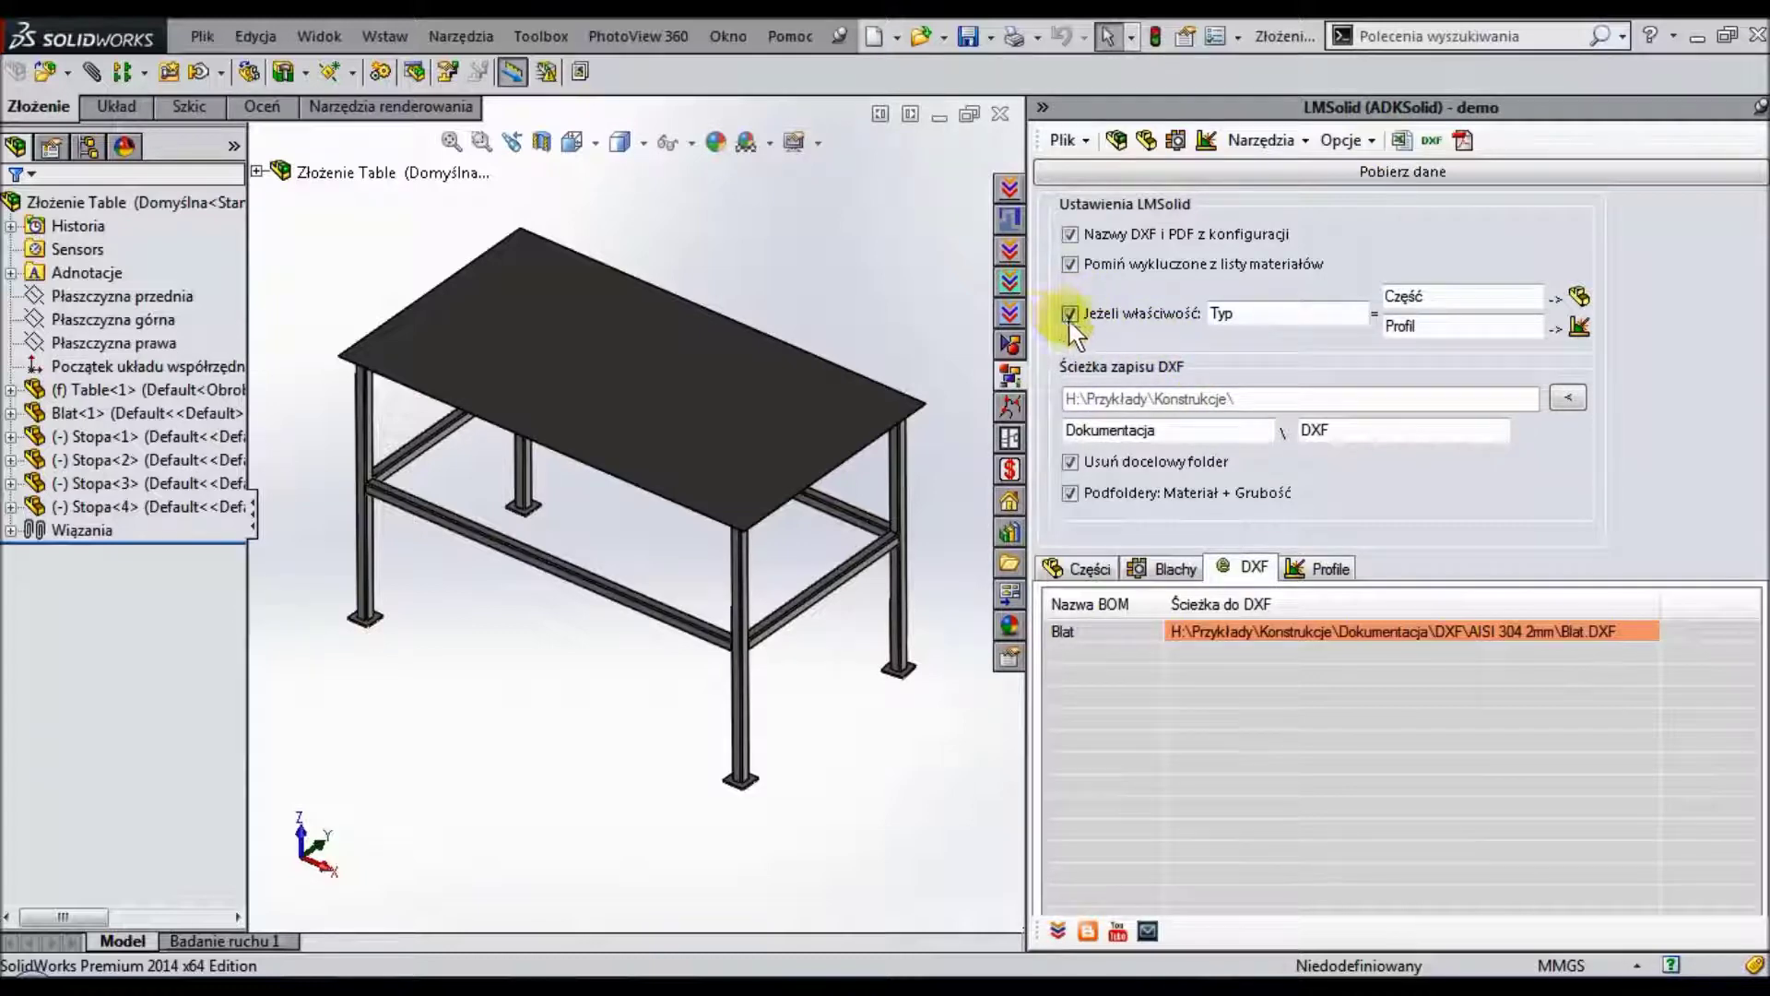
Add a text custom property Typ = Część to the Blat part.
{"action": "left_click", "coordinate": [115, 419]}
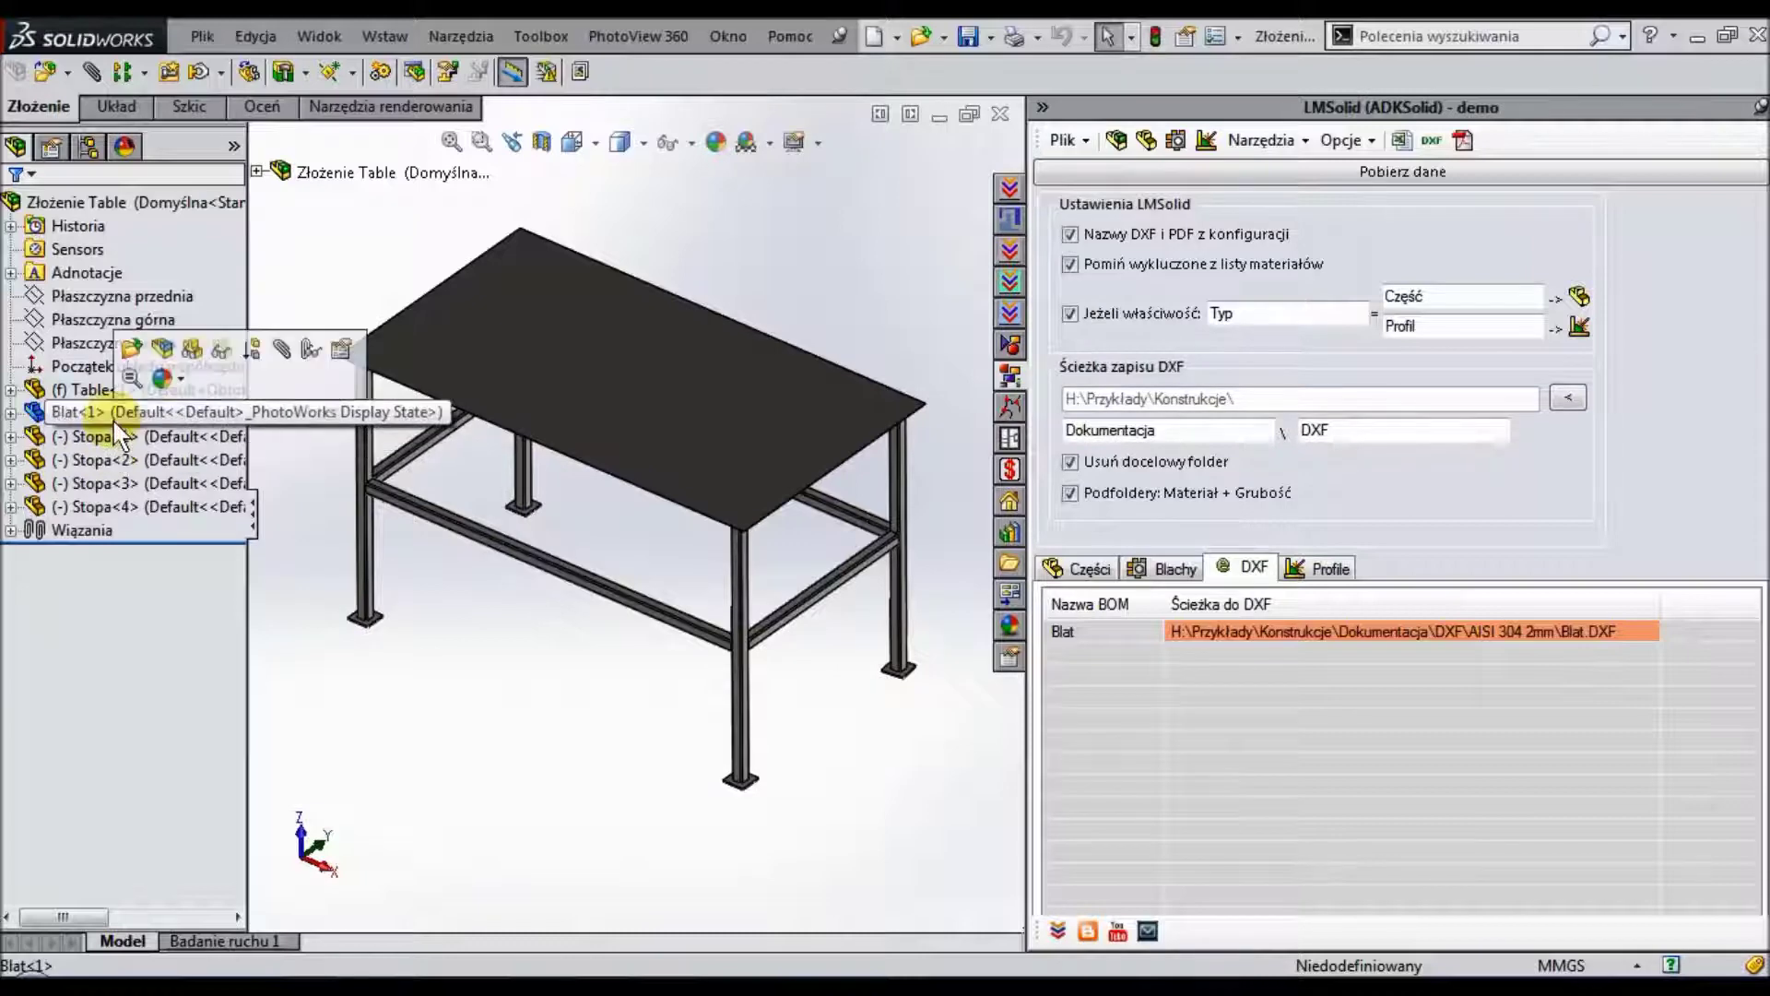
{"action": "left_click", "coordinate": [134, 359]}
{"action": "left_click", "coordinate": [1187, 36]}
{"action": "left_click", "coordinate": [507, 452]}
{"action": "type", "text": "Typ"}
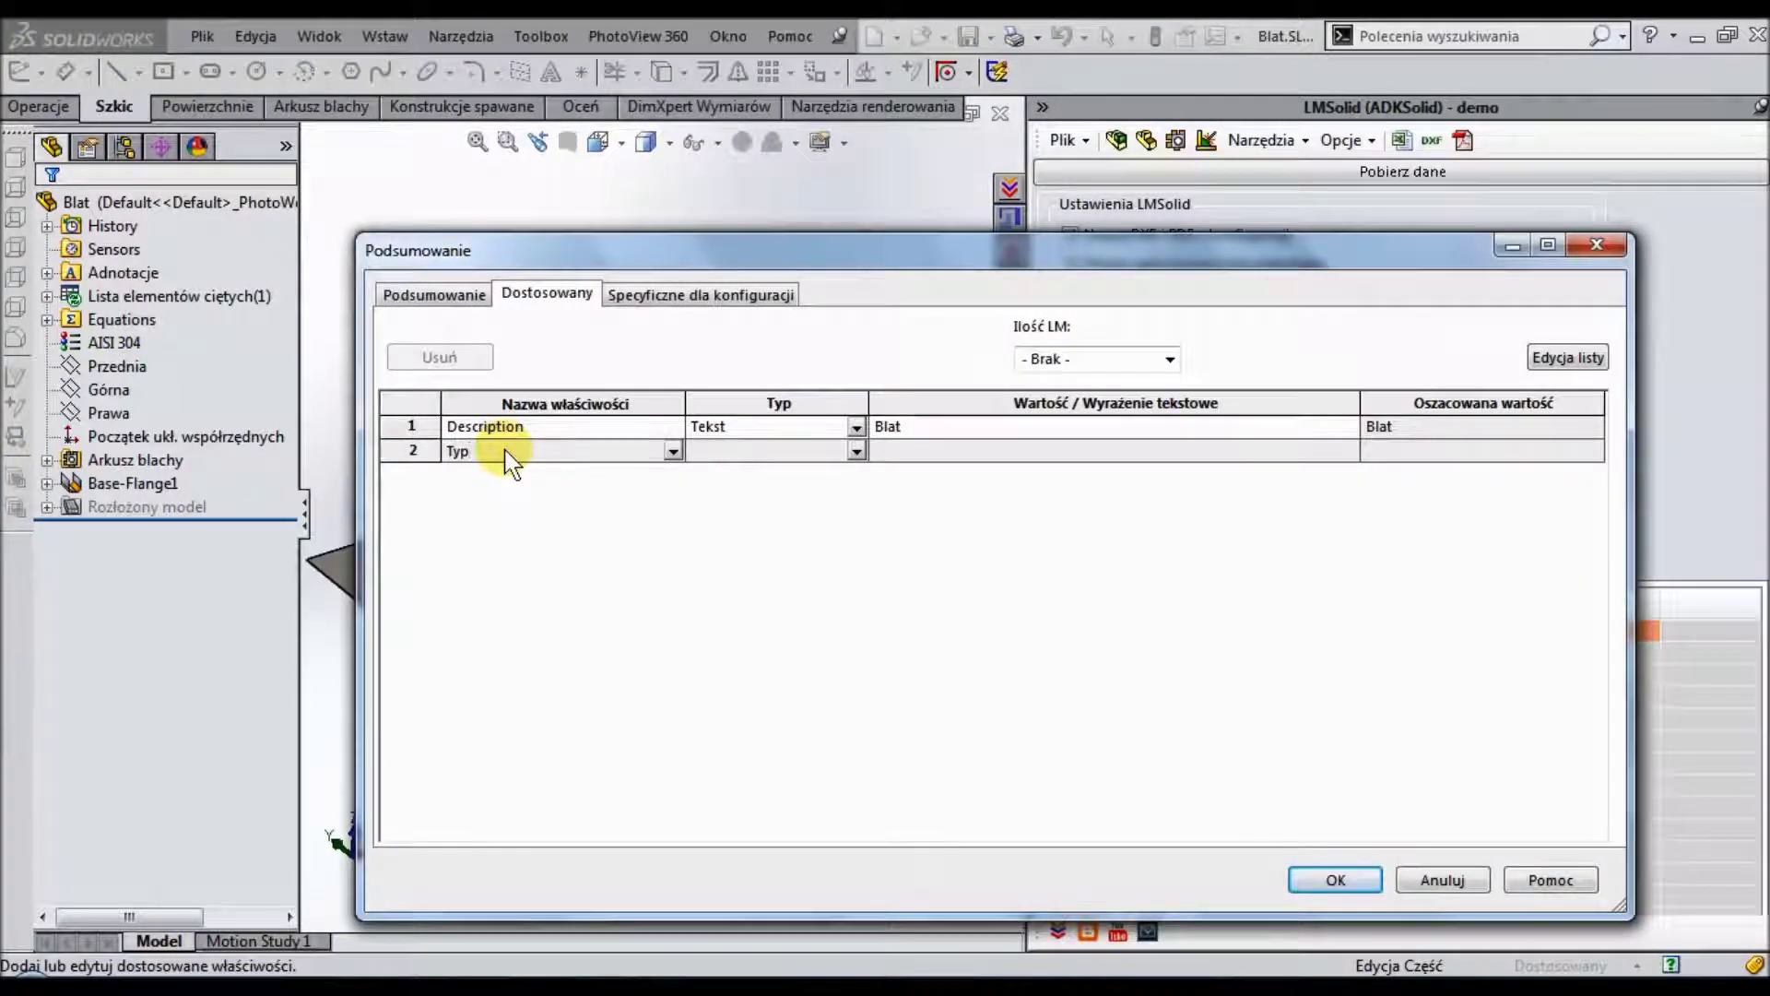
{"action": "left_click", "coordinate": [896, 452]}
{"action": "mouse_move", "coordinate": [1060, 263]}
{"action": "left_mouse_down"}
{"action": "mouse_move", "coordinate": [852, 468]}
{"action": "mouse_move", "coordinate": [980, 399]}
{"action": "left_mouse_up"}
{"action": "type", "text": "Część"}
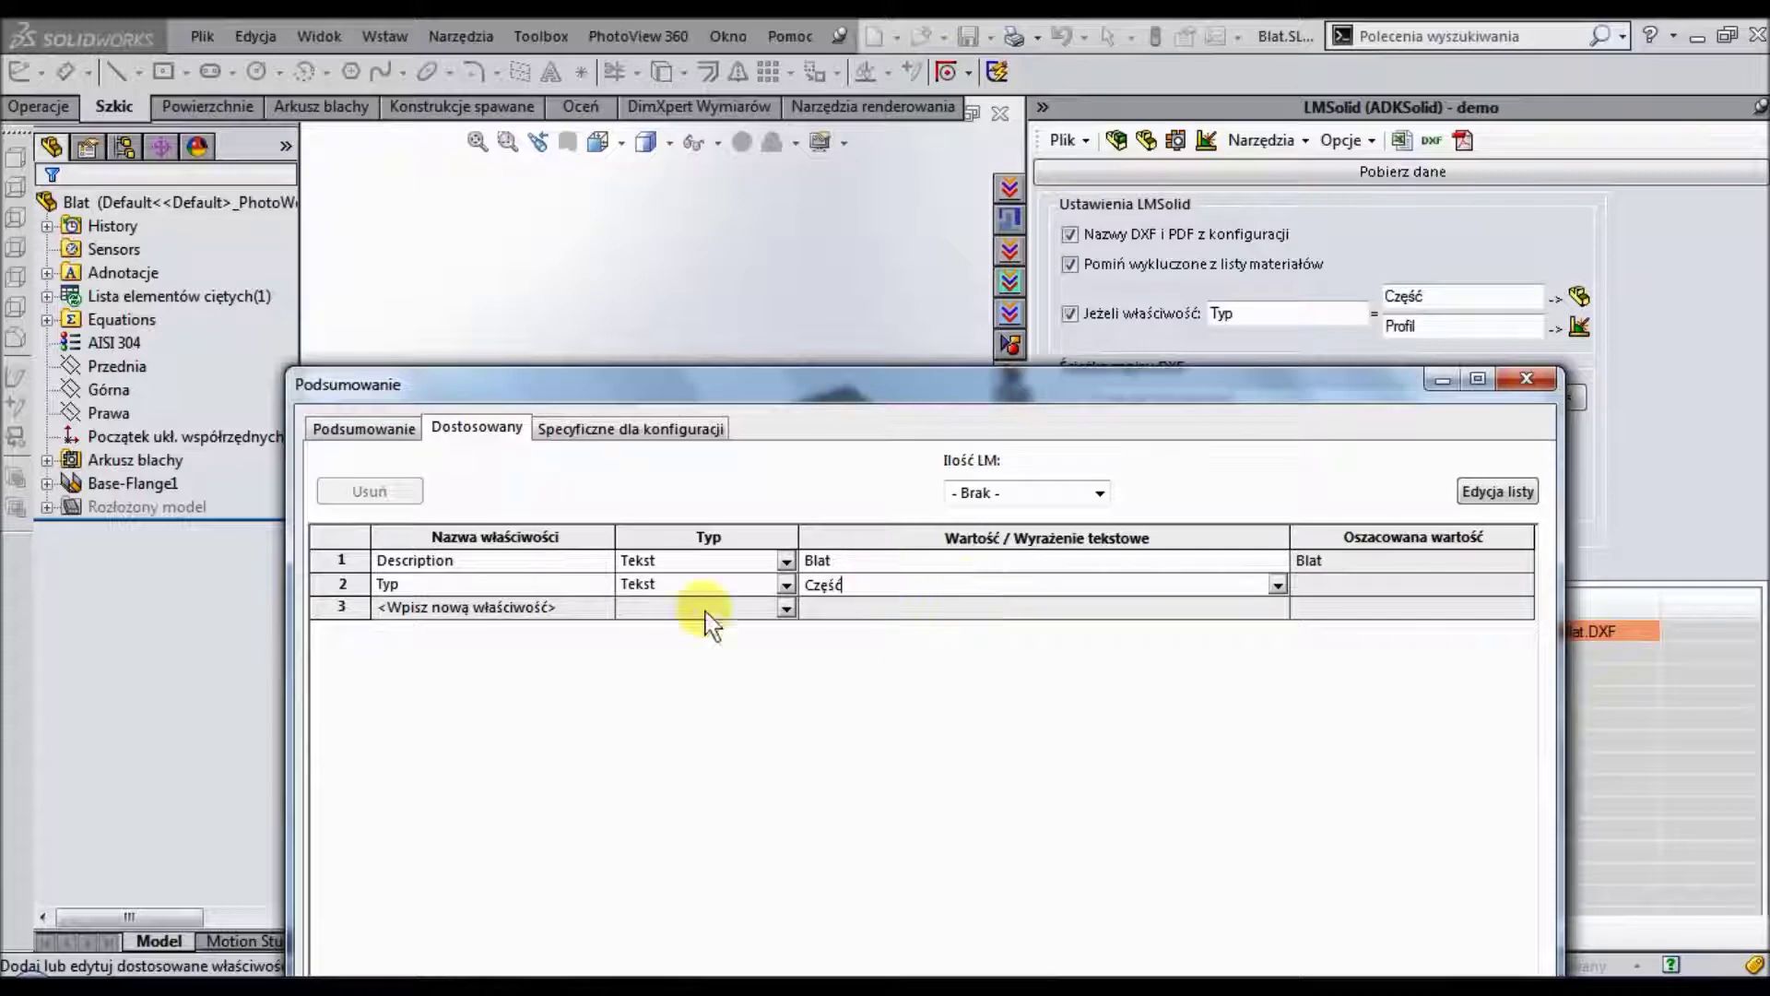
{"action": "double_click", "coordinate": [1448, 295]}
{"action": "left_click_drag", "start_coordinate": [1074, 383], "coordinate": [1033, 226]}
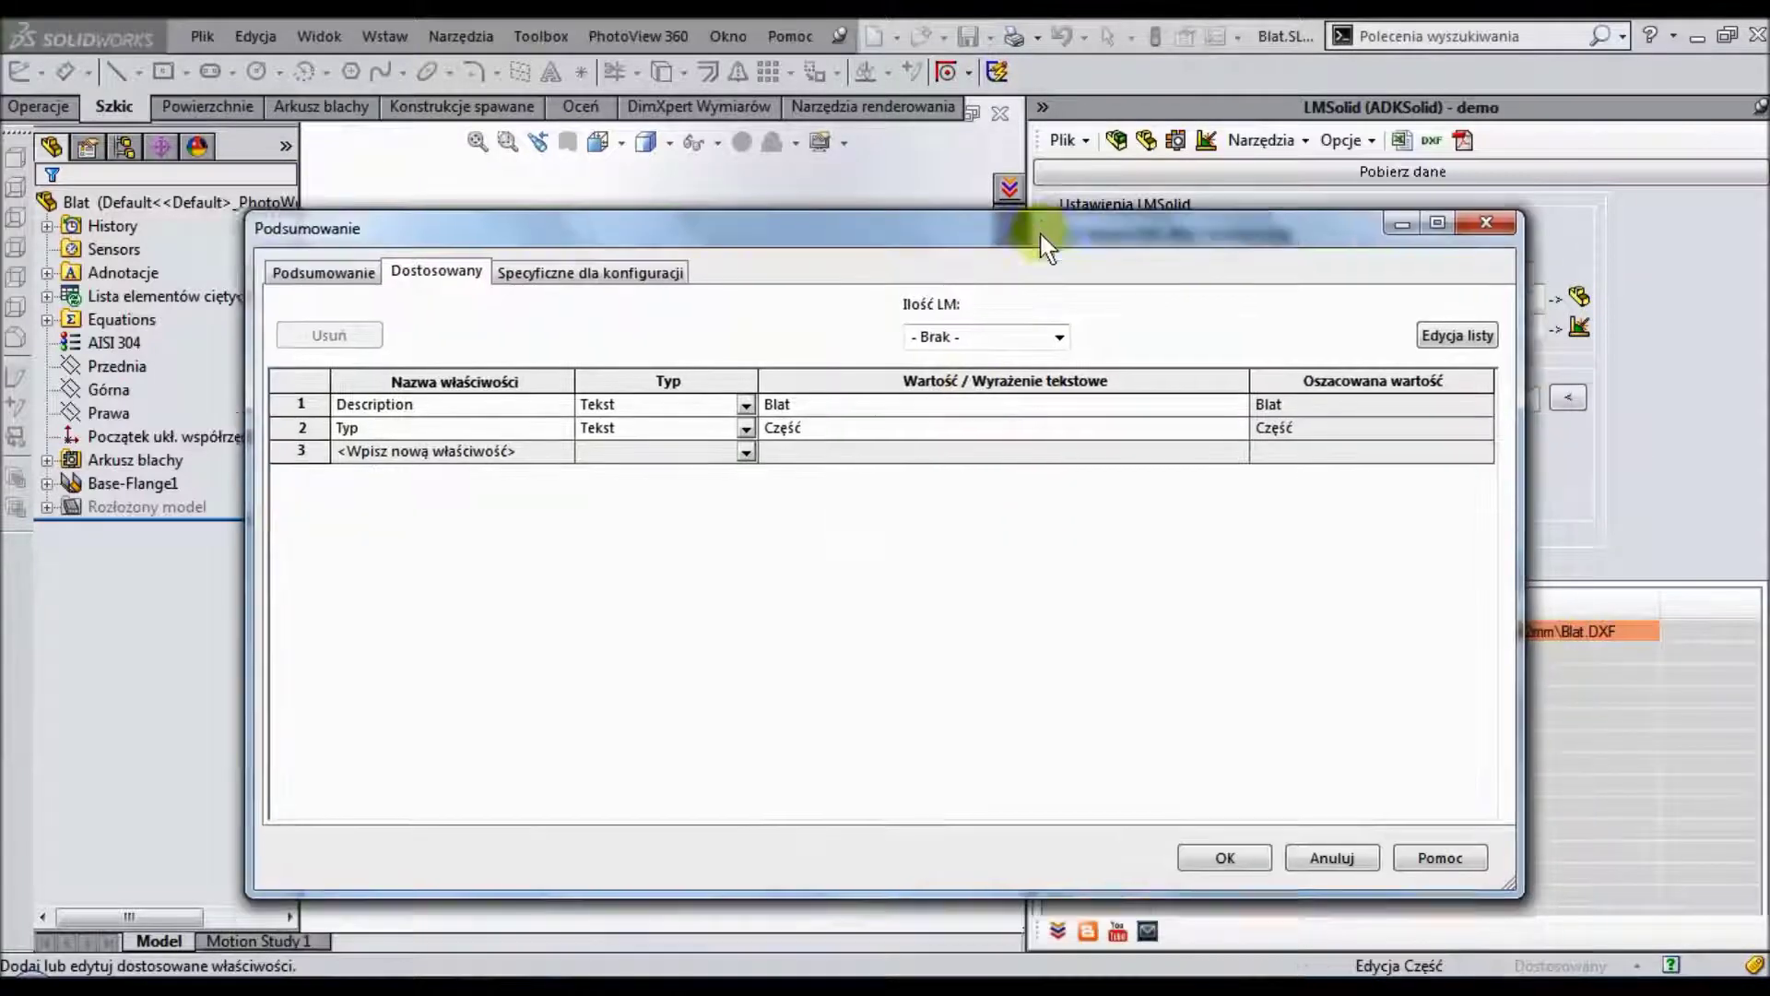
{"action": "left_click", "coordinate": [1231, 856]}
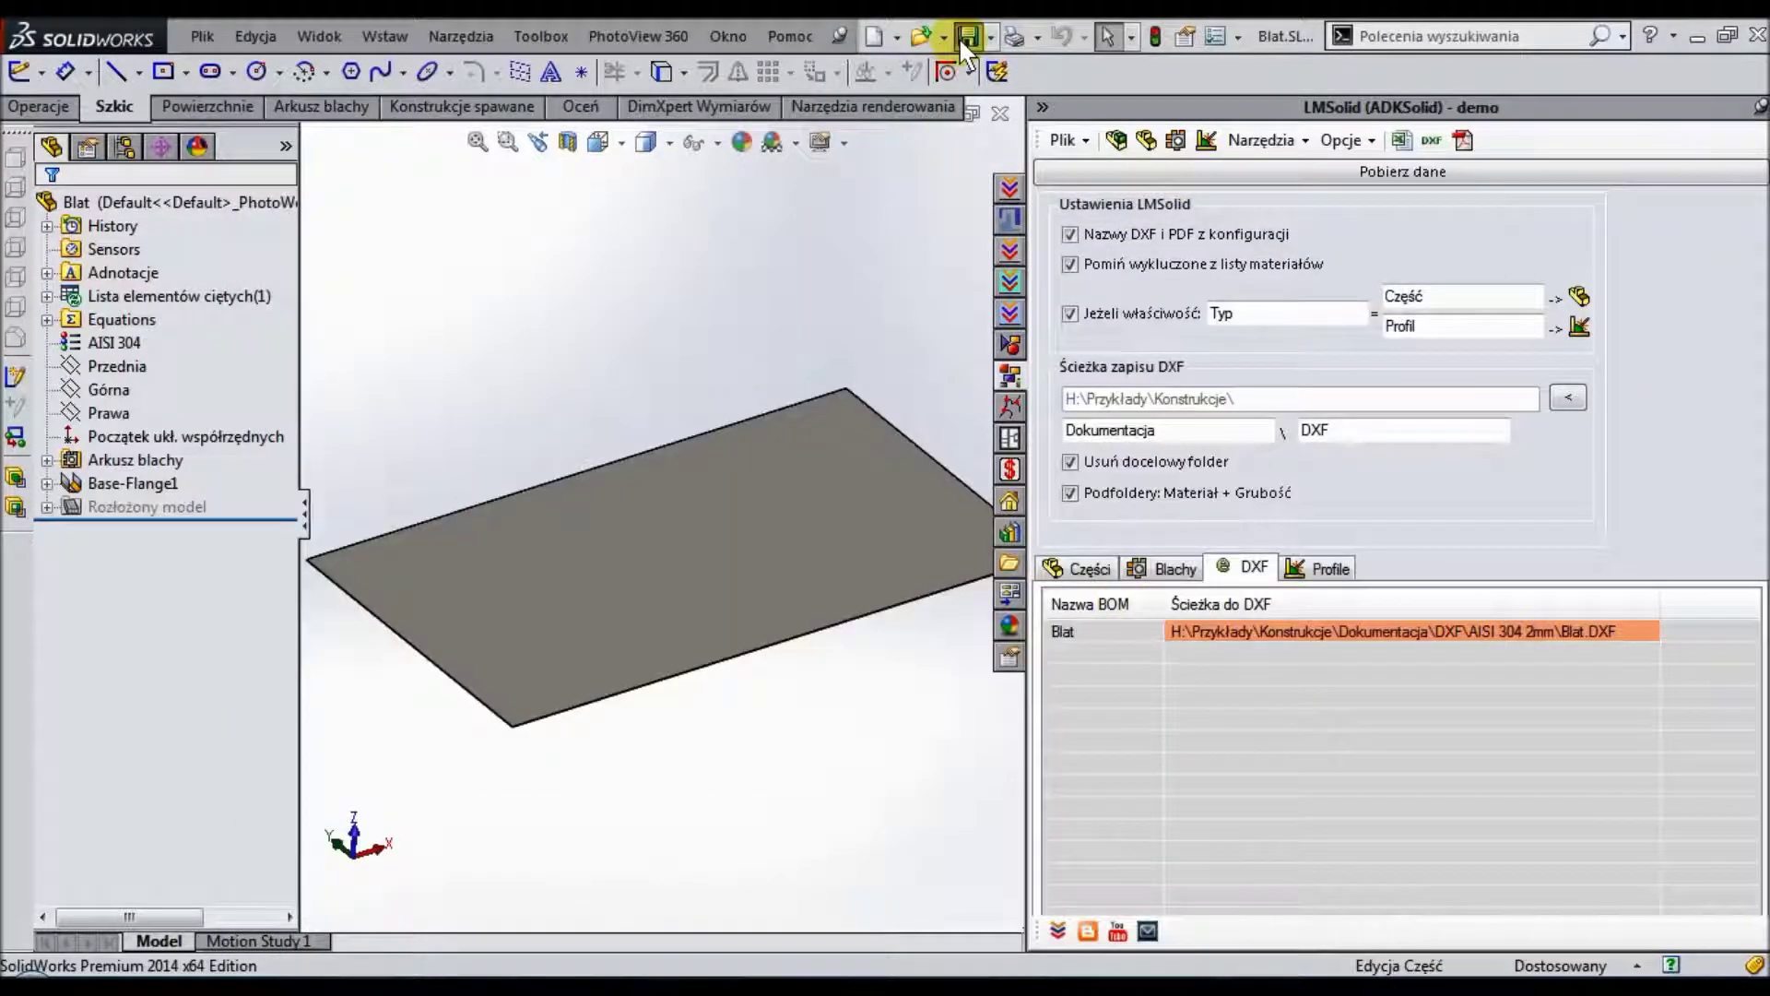
{"action": "left_click", "coordinate": [1001, 112]}
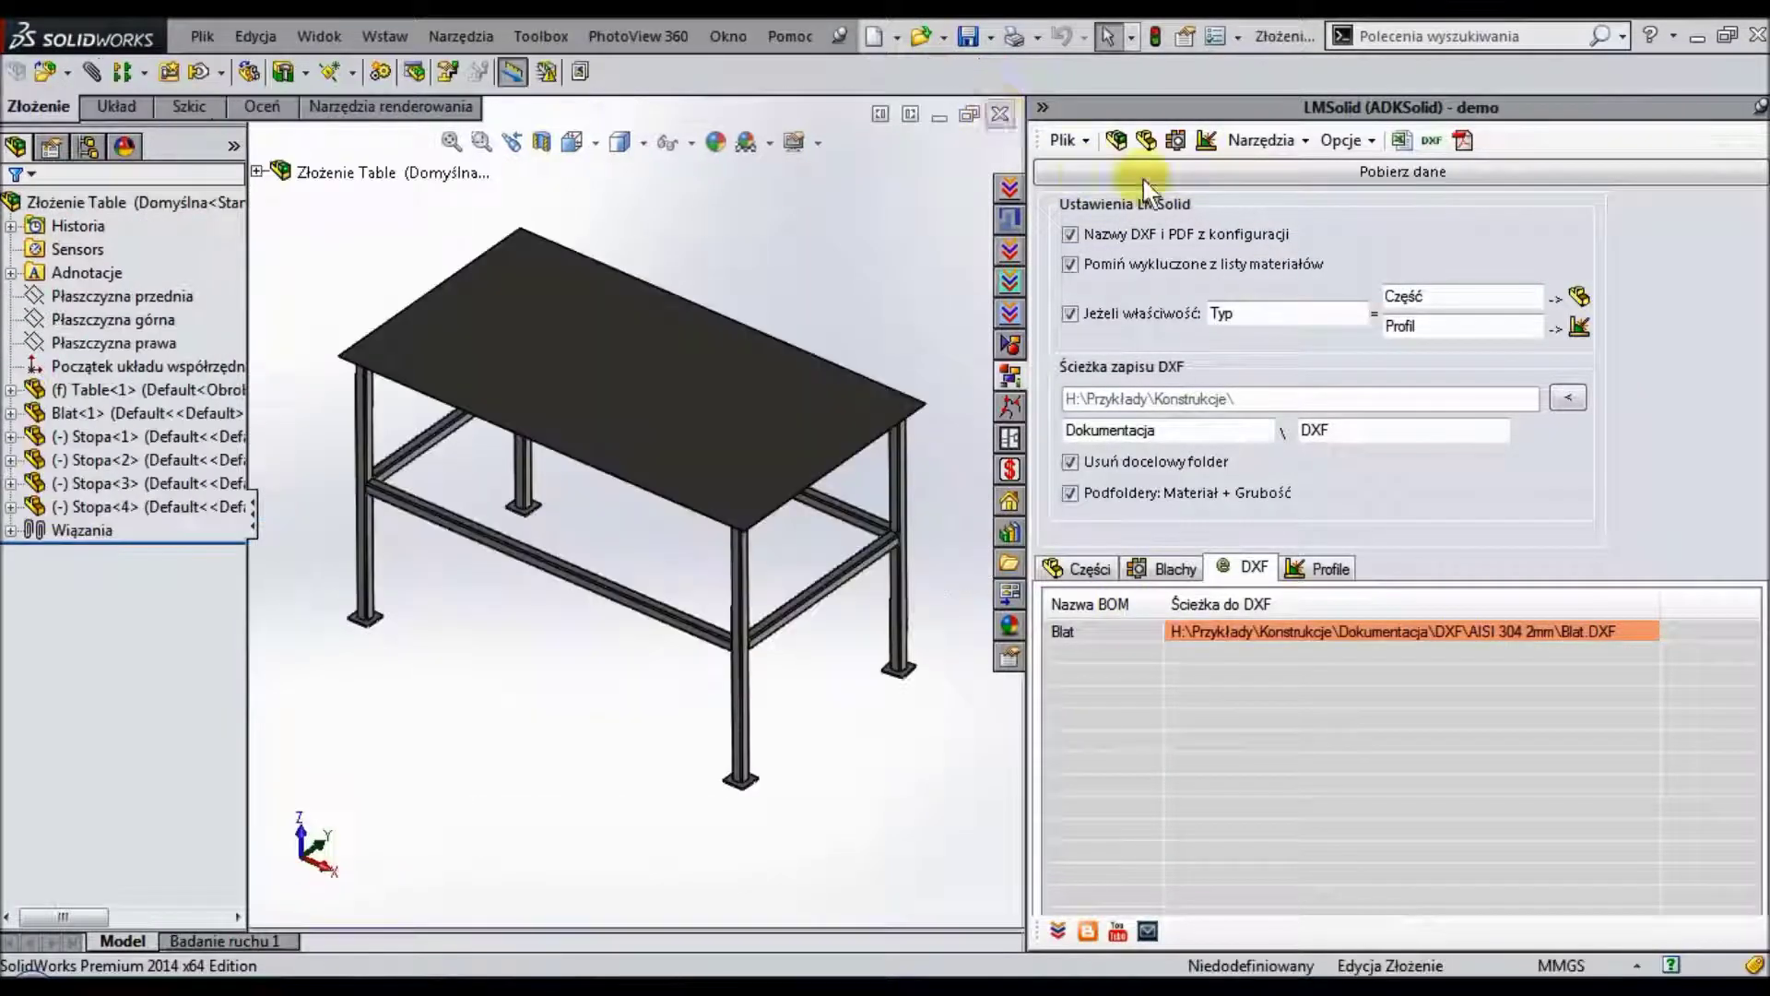
Refresh LMSolid without saving and confirm Blat now appears in the Części list.
{"action": "left_click", "coordinate": [1146, 140]}
{"action": "left_click", "coordinate": [943, 549]}
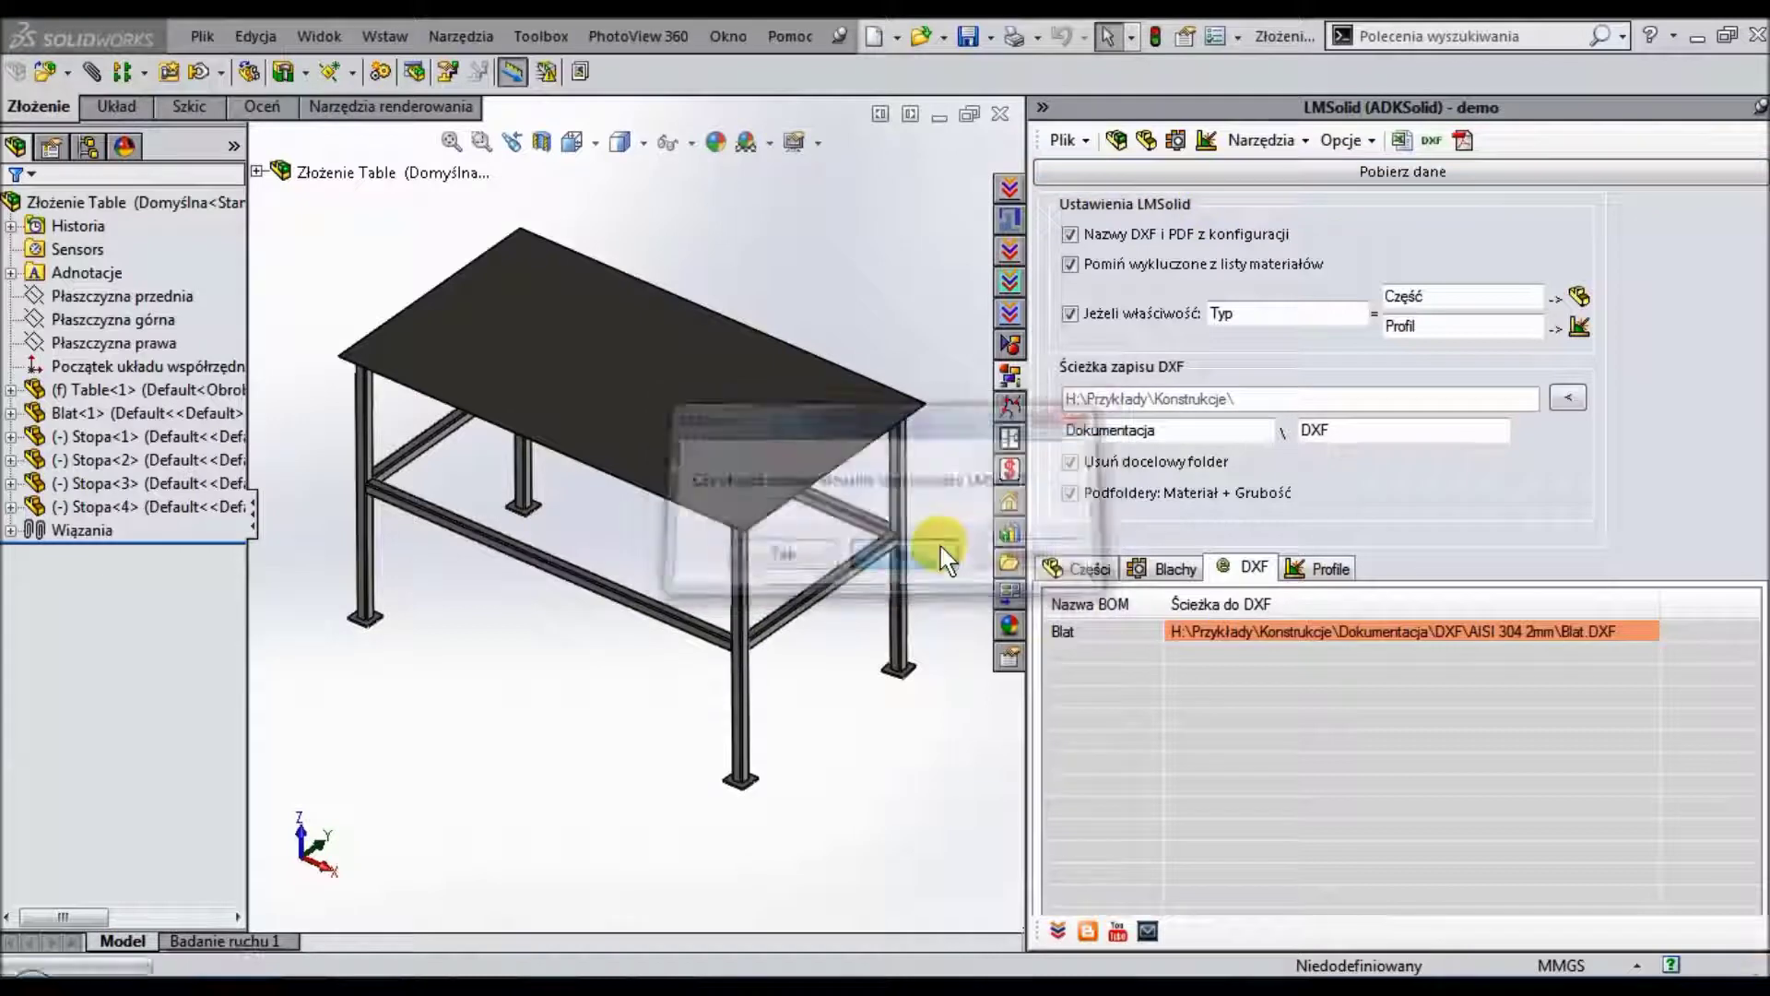
{"action": "left_click", "coordinate": [1071, 574]}
{"action": "left_click", "coordinate": [1060, 650]}
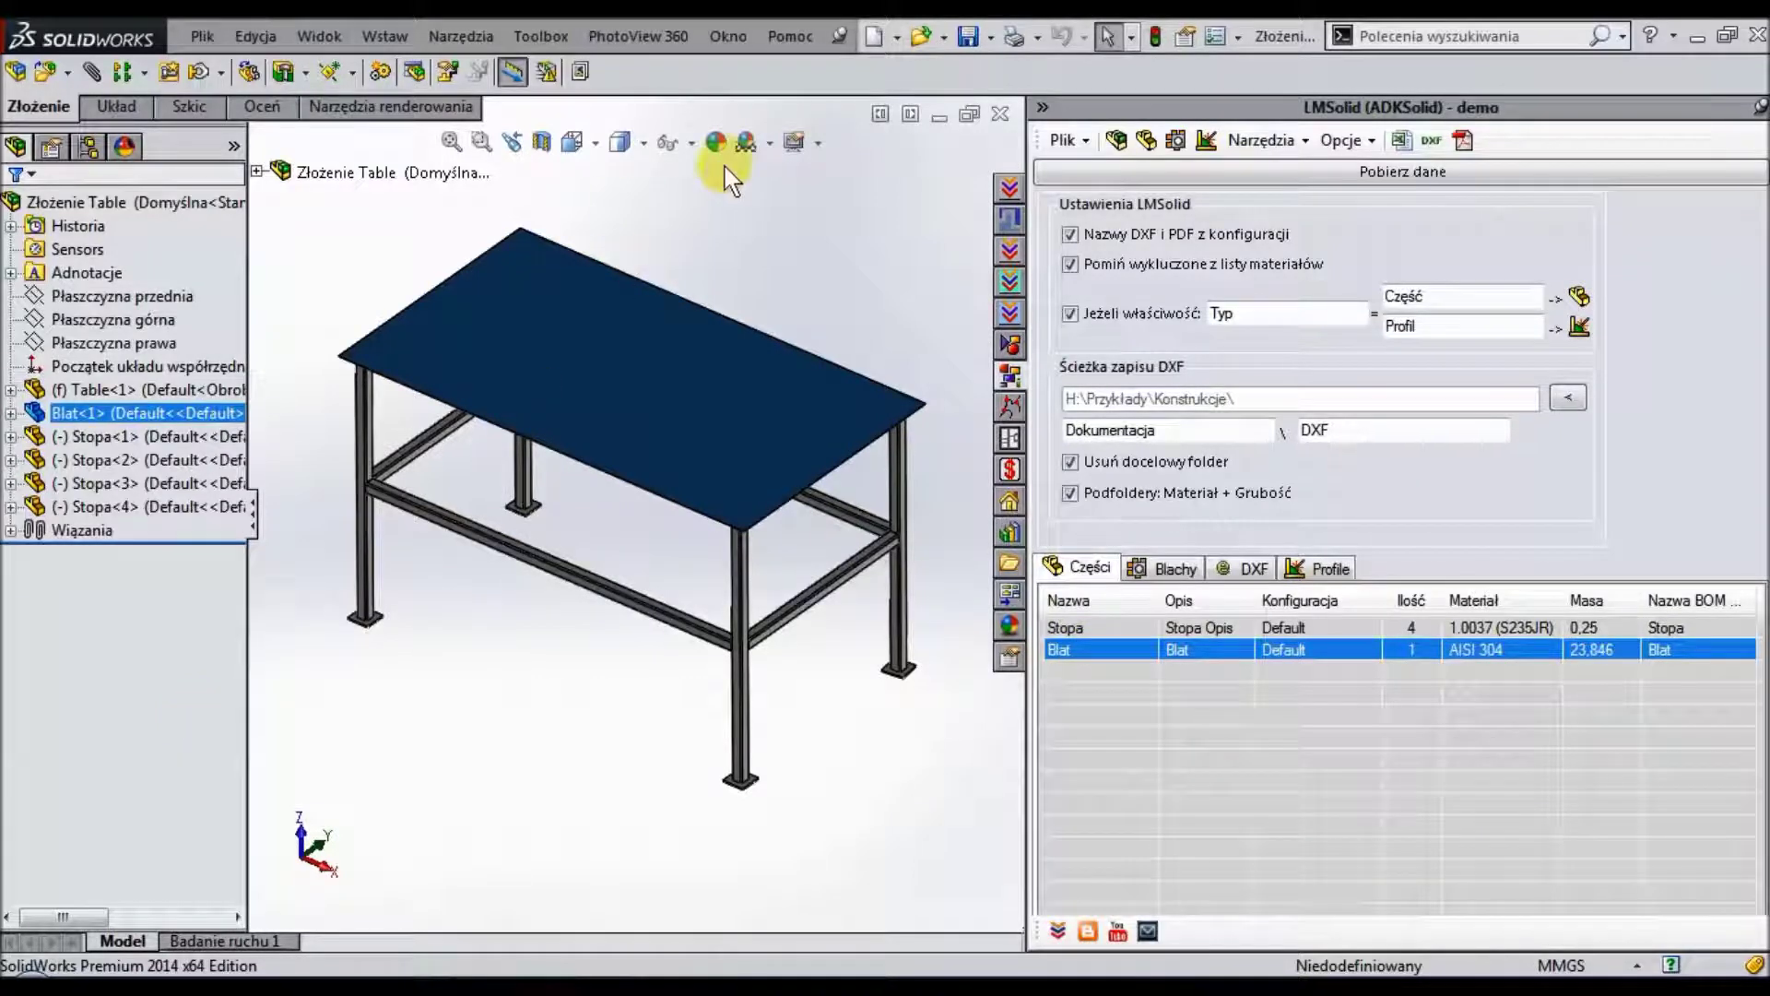
{"action": "left_click", "coordinate": [732, 232]}
{"action": "left_click", "coordinate": [138, 413]}
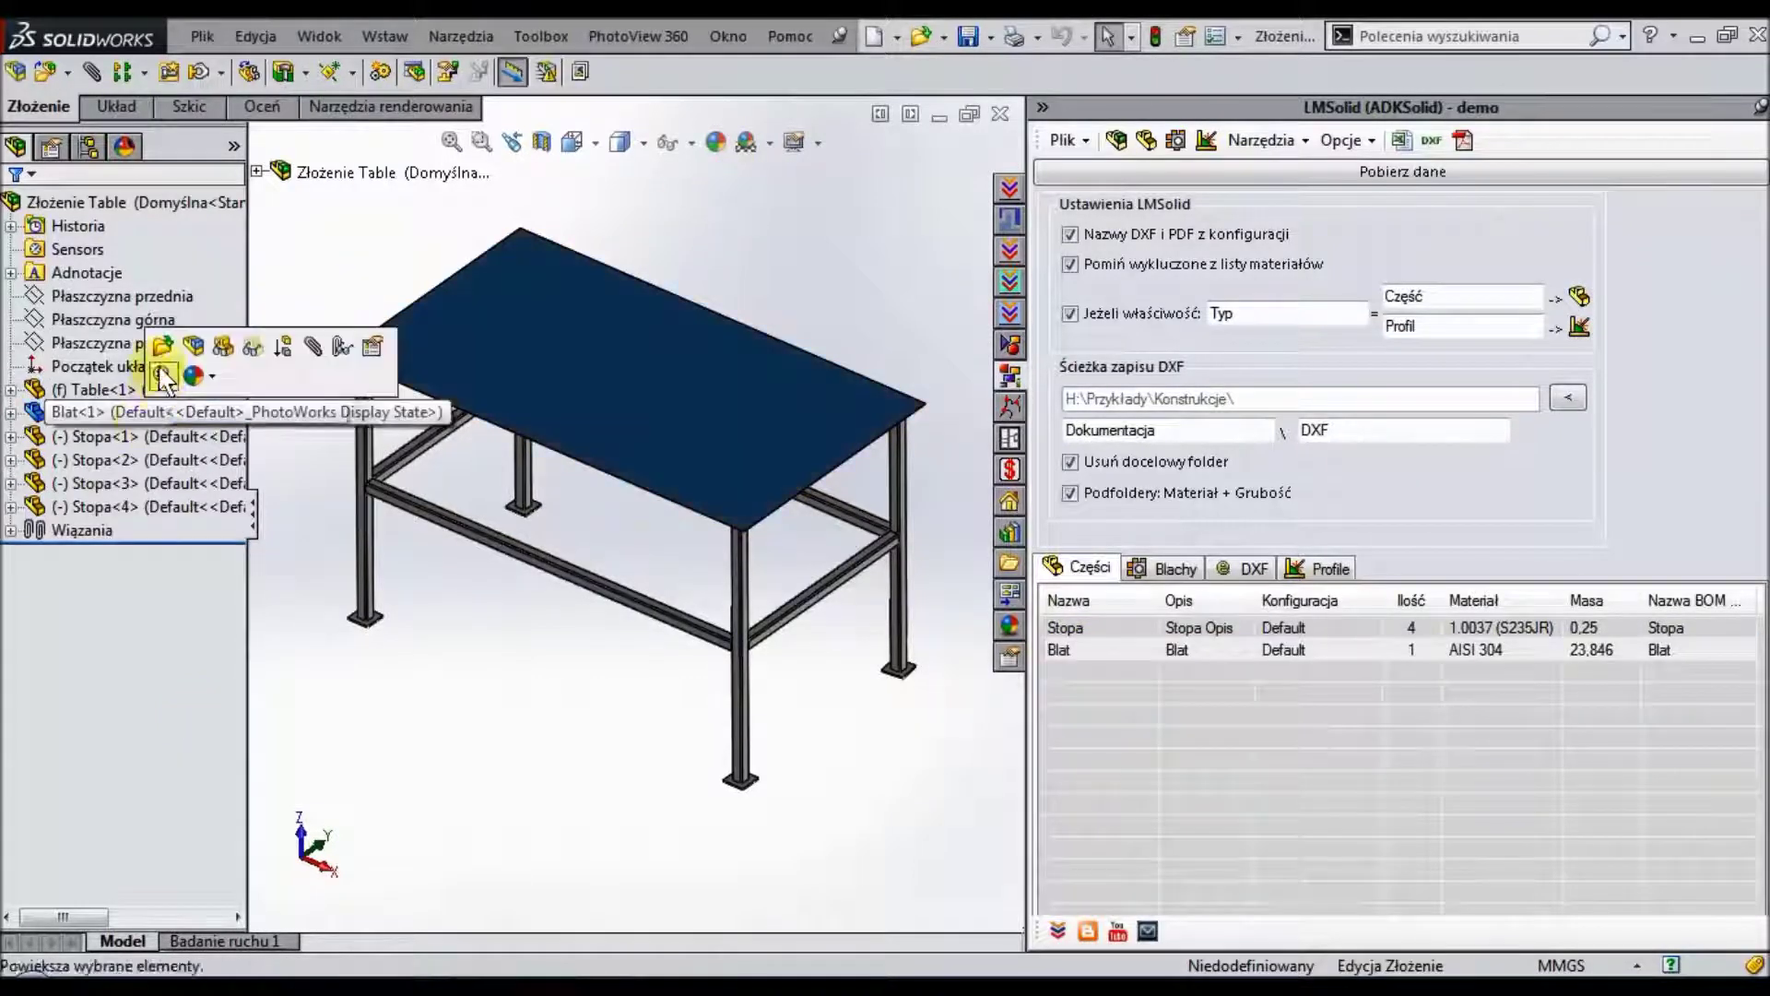
Delete the Typ custom property from the Blat part.
{"action": "left_click", "coordinate": [163, 346]}
{"action": "left_click", "coordinate": [1185, 37]}
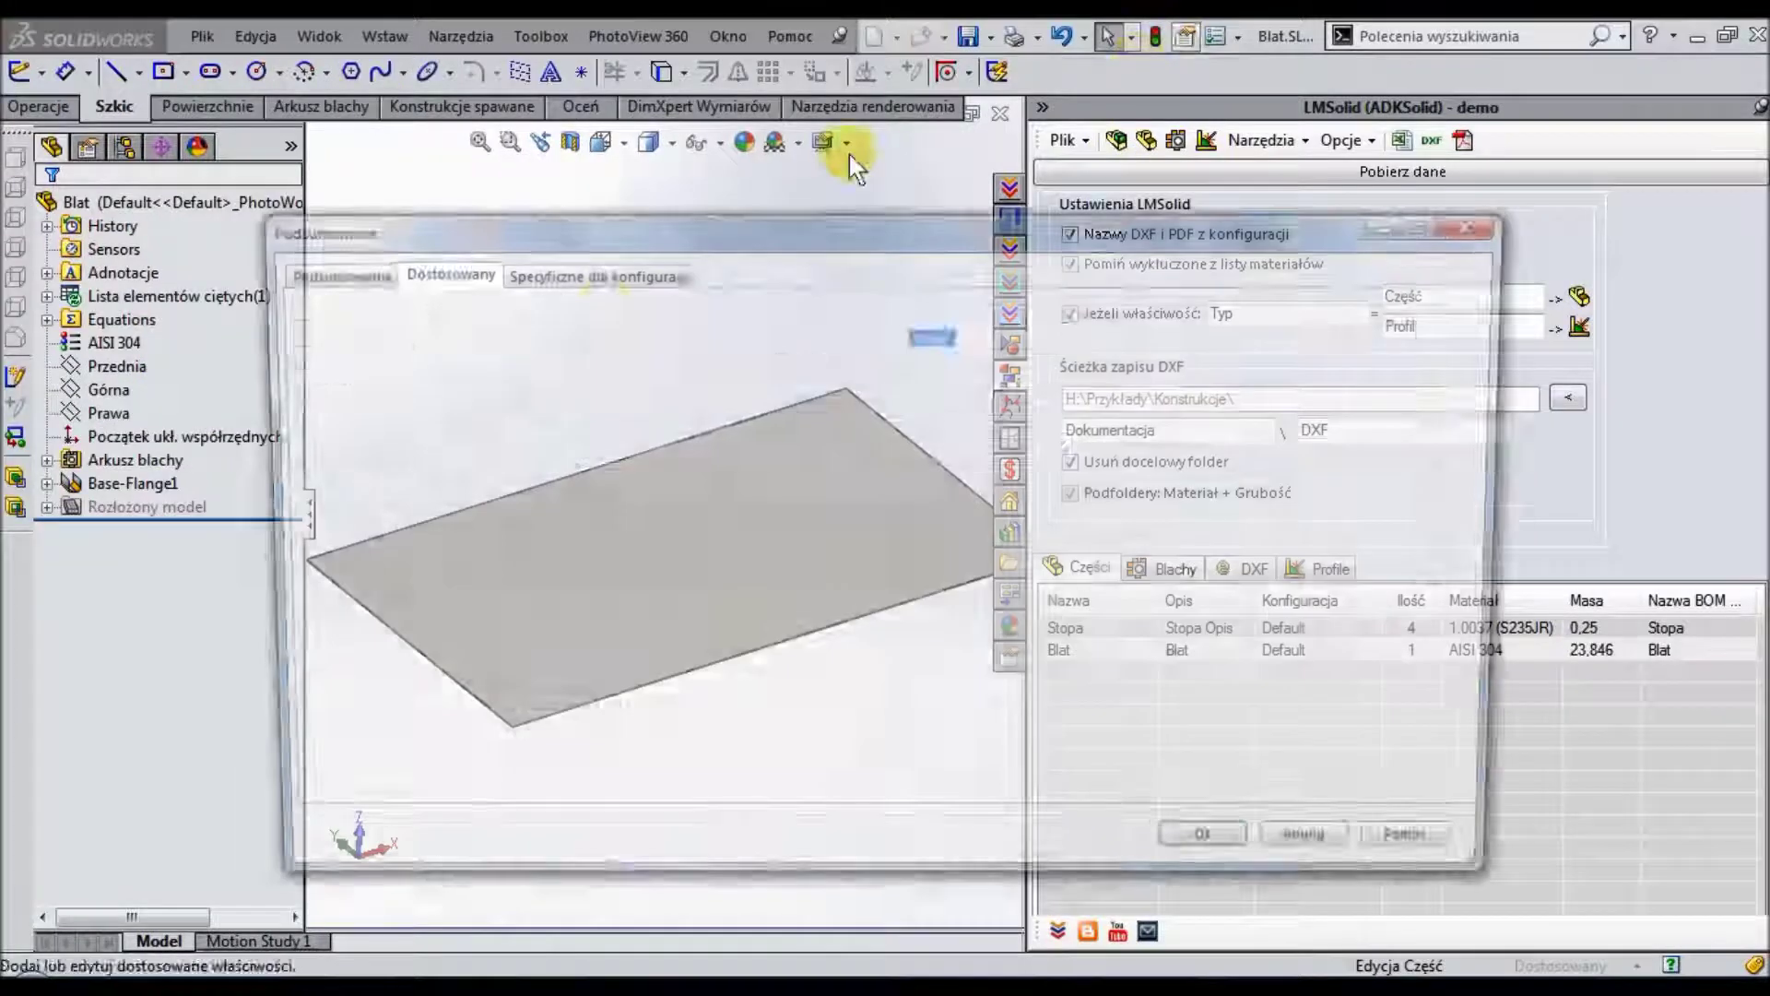
{"action": "left_click", "coordinate": [300, 426]}
{"action": "left_click", "coordinate": [327, 334]}
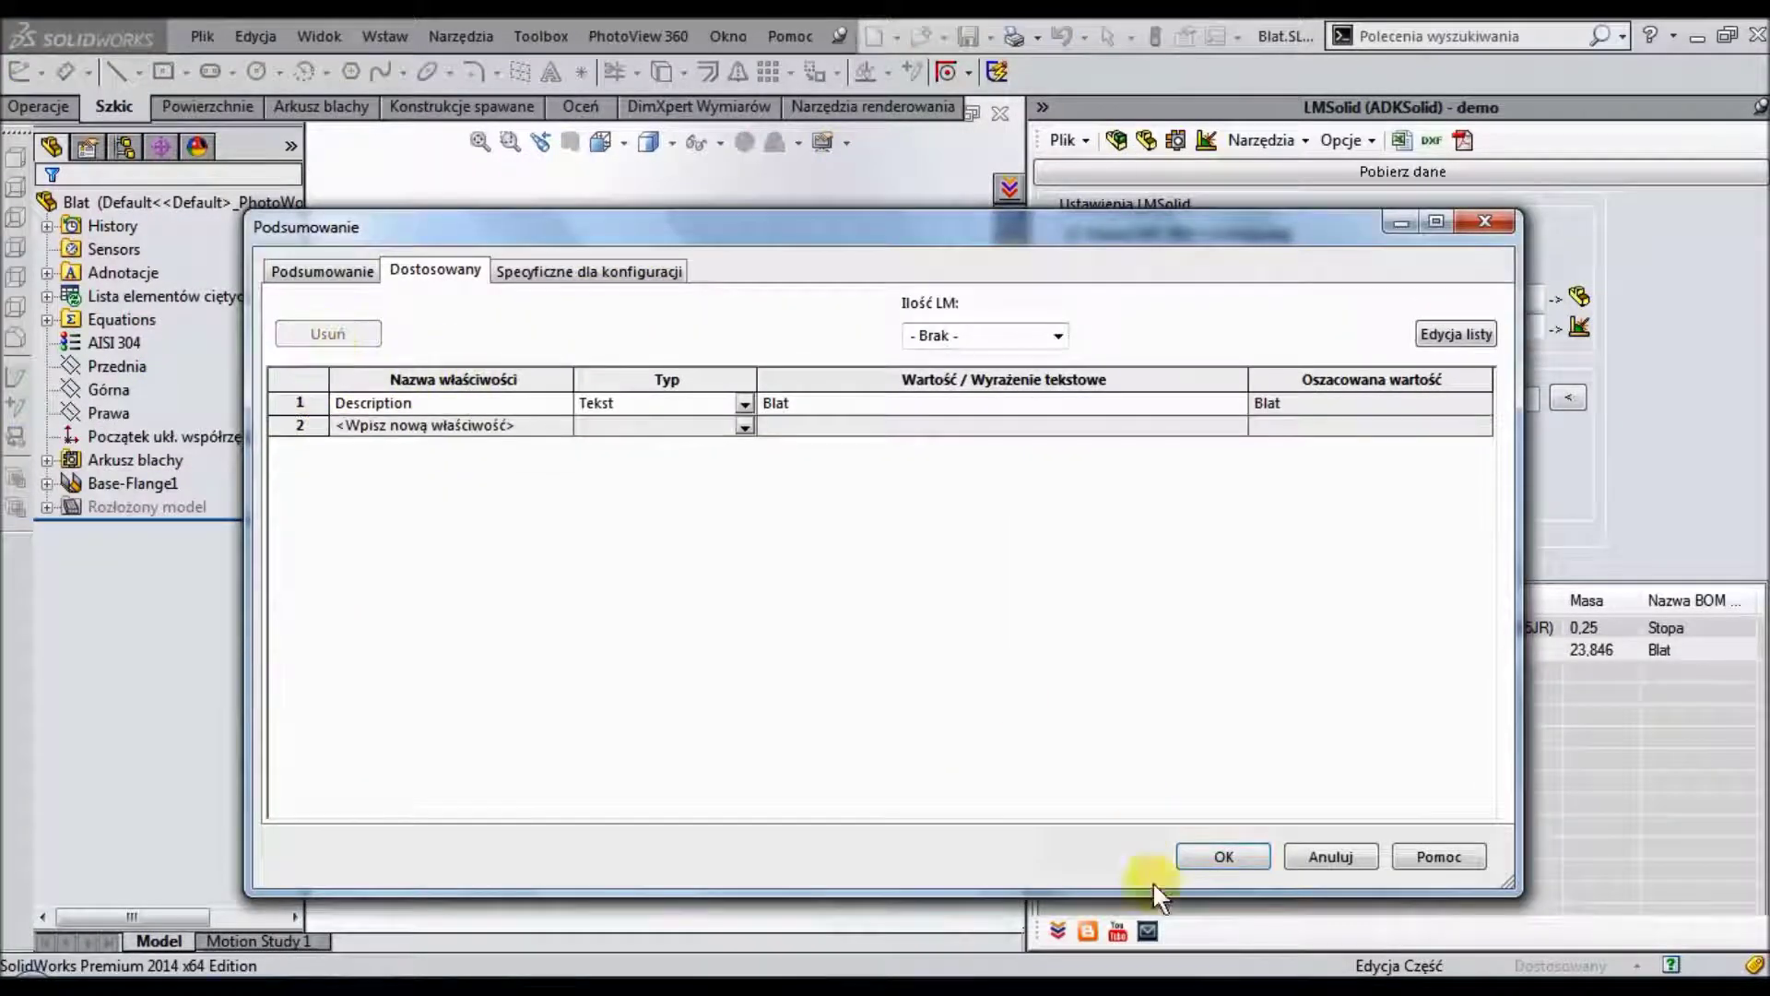
{"action": "left_click", "coordinate": [1234, 871]}
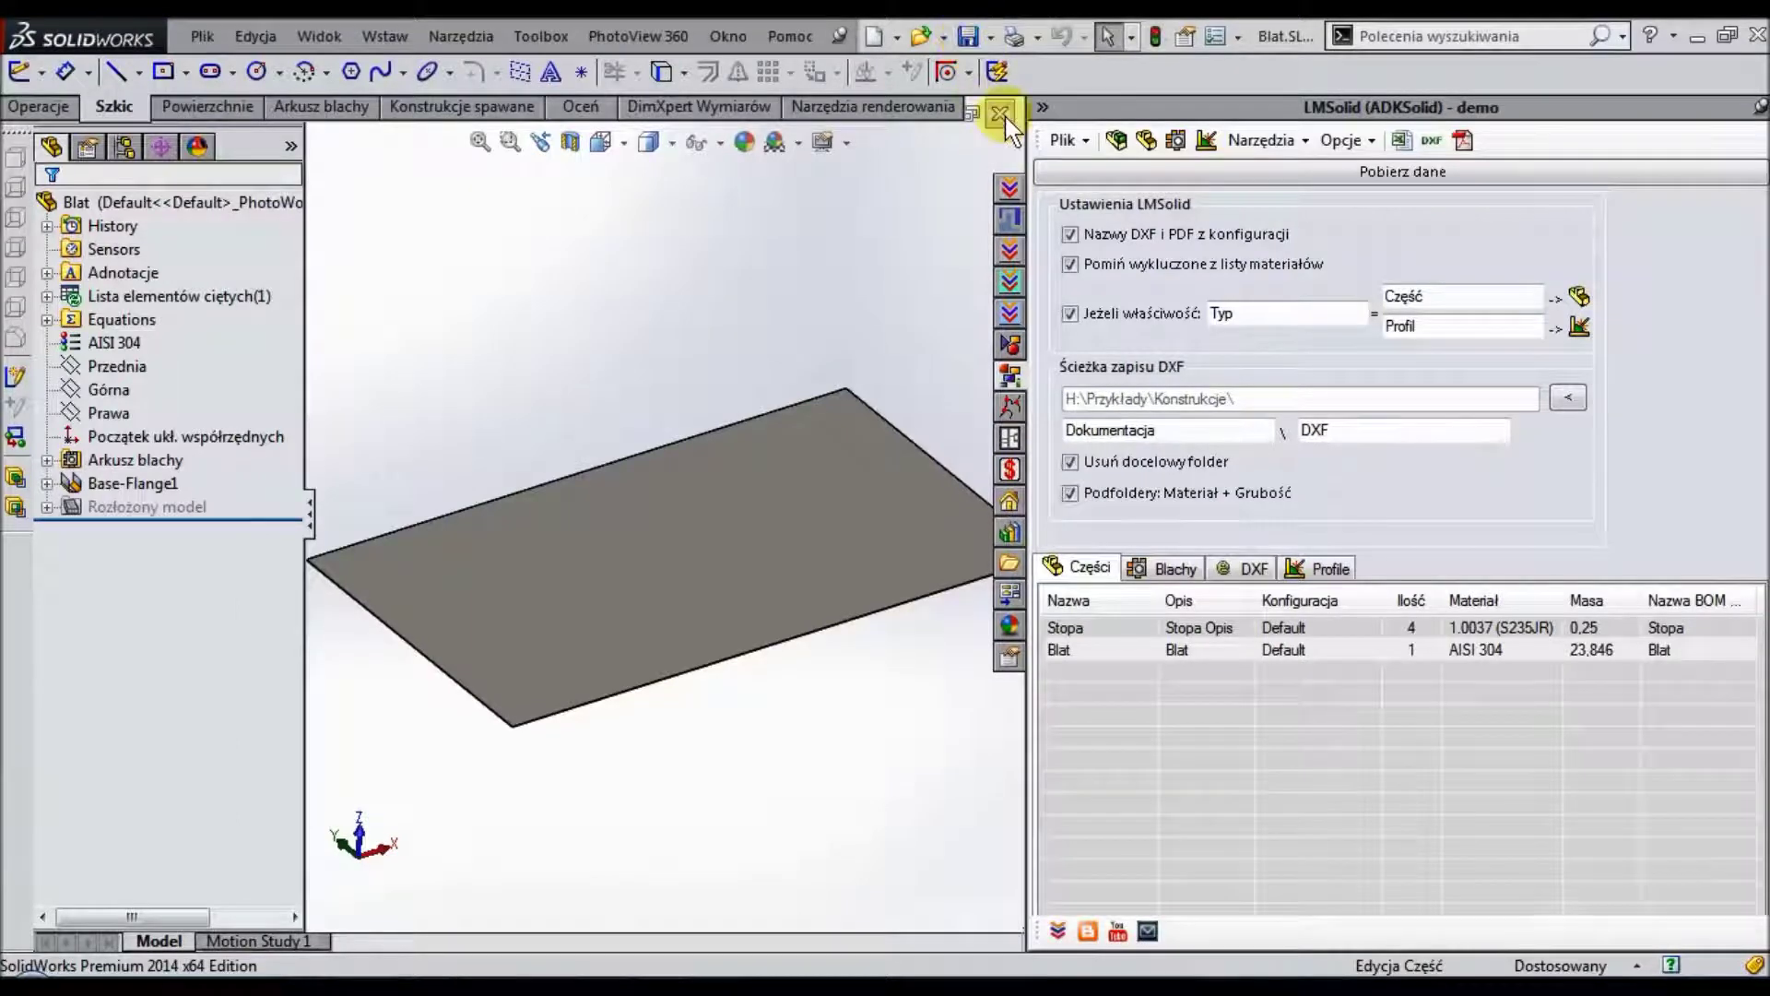
{"action": "left_click", "coordinate": [1002, 113]}
Disable the Jeżeli właściwość rule and refresh LMSolid to list the three Table profiles.
{"action": "left_click", "coordinate": [1219, 189]}
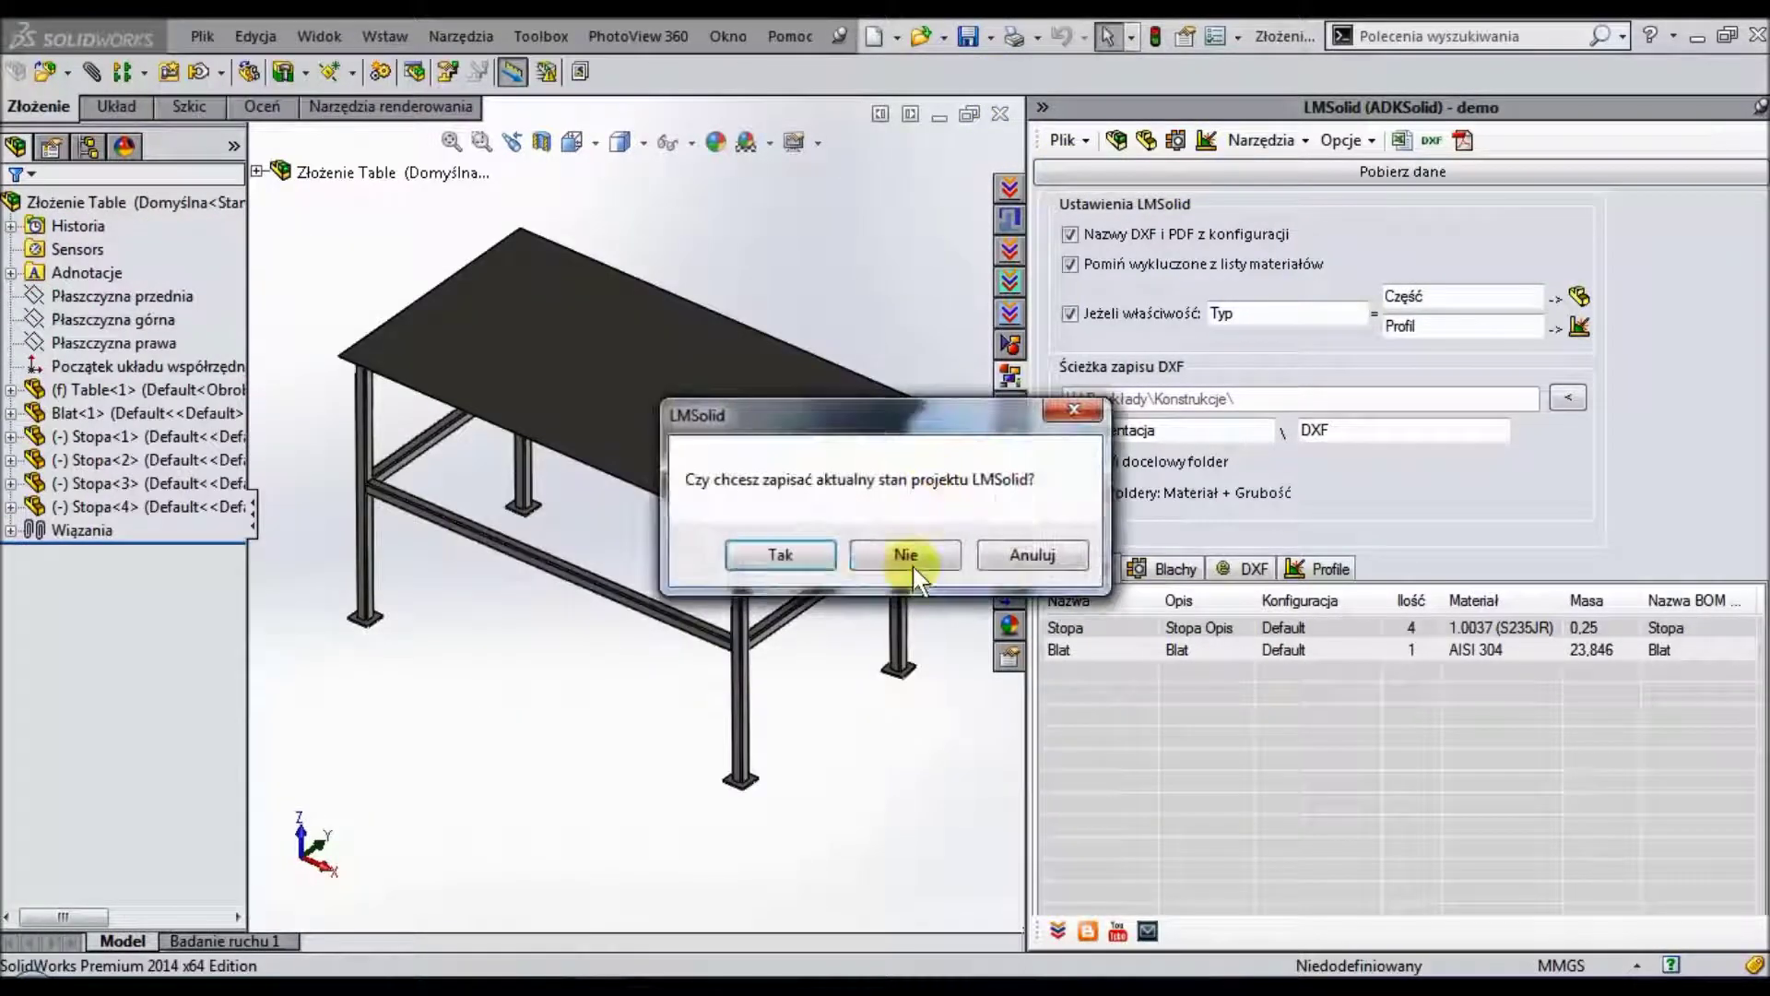
{"action": "left_click", "coordinate": [912, 566]}
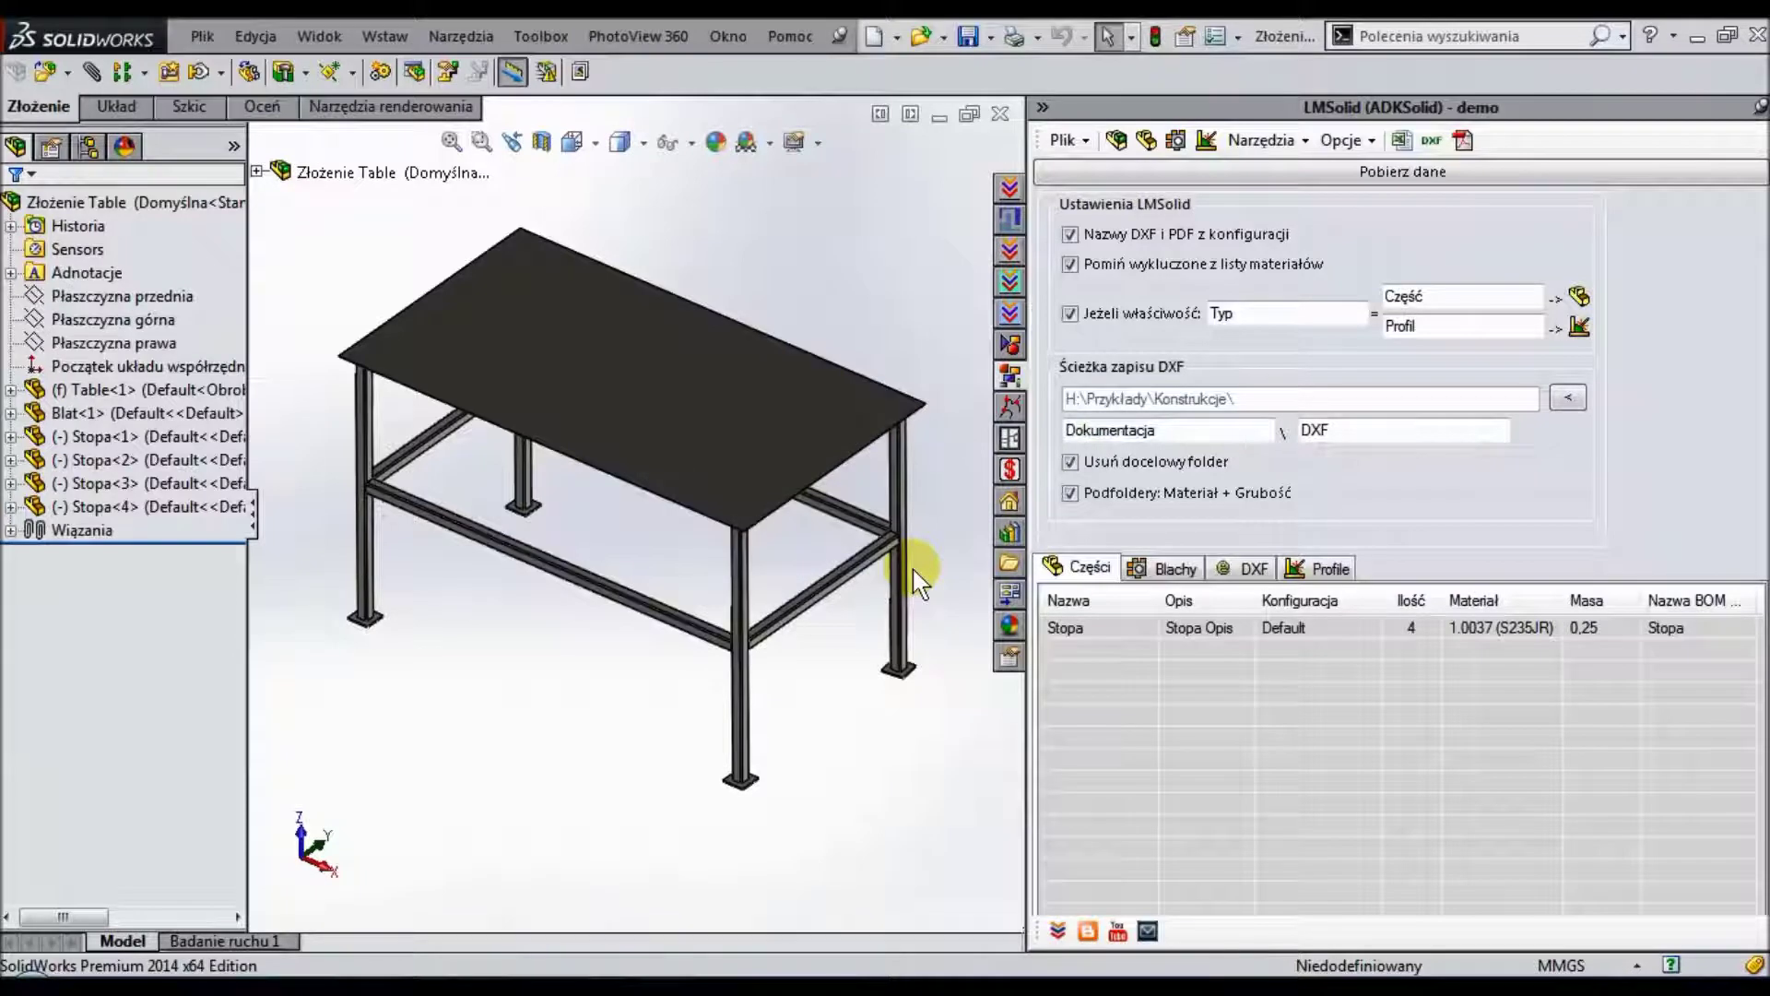
{"action": "left_click", "coordinate": [1070, 315]}
{"action": "left_click", "coordinate": [1186, 178]}
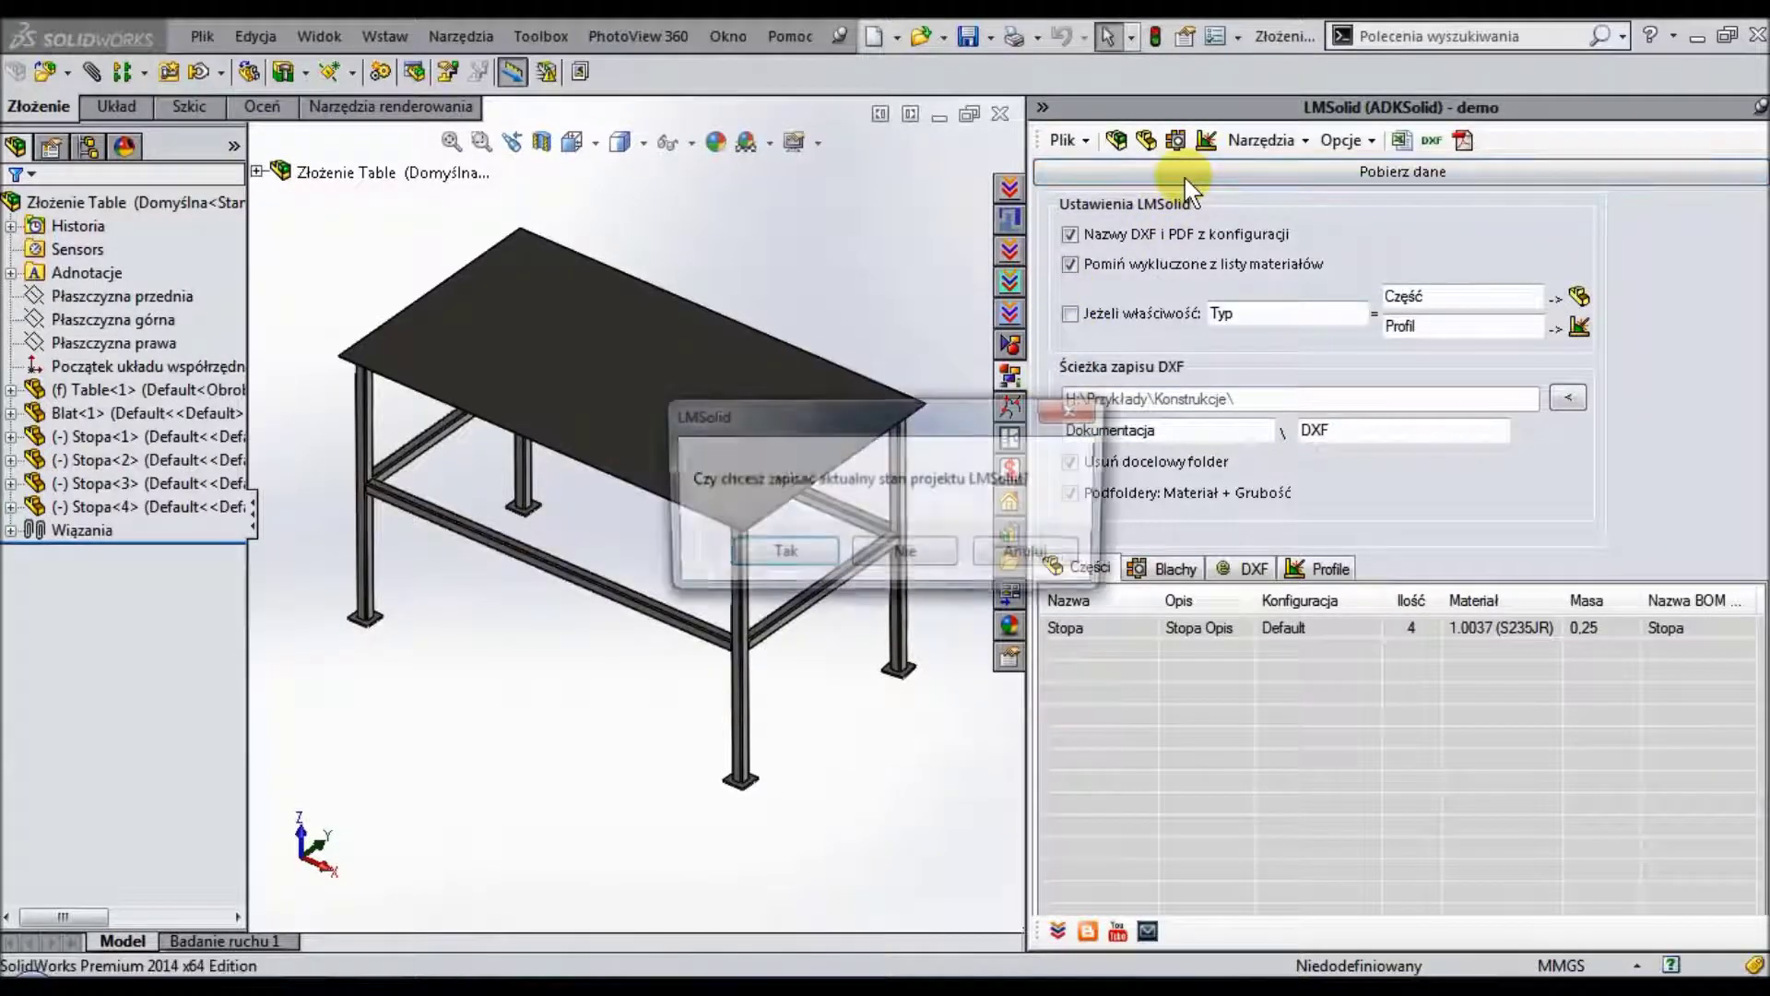
{"action": "left_click", "coordinate": [915, 560]}
{"action": "left_click", "coordinate": [1319, 568]}
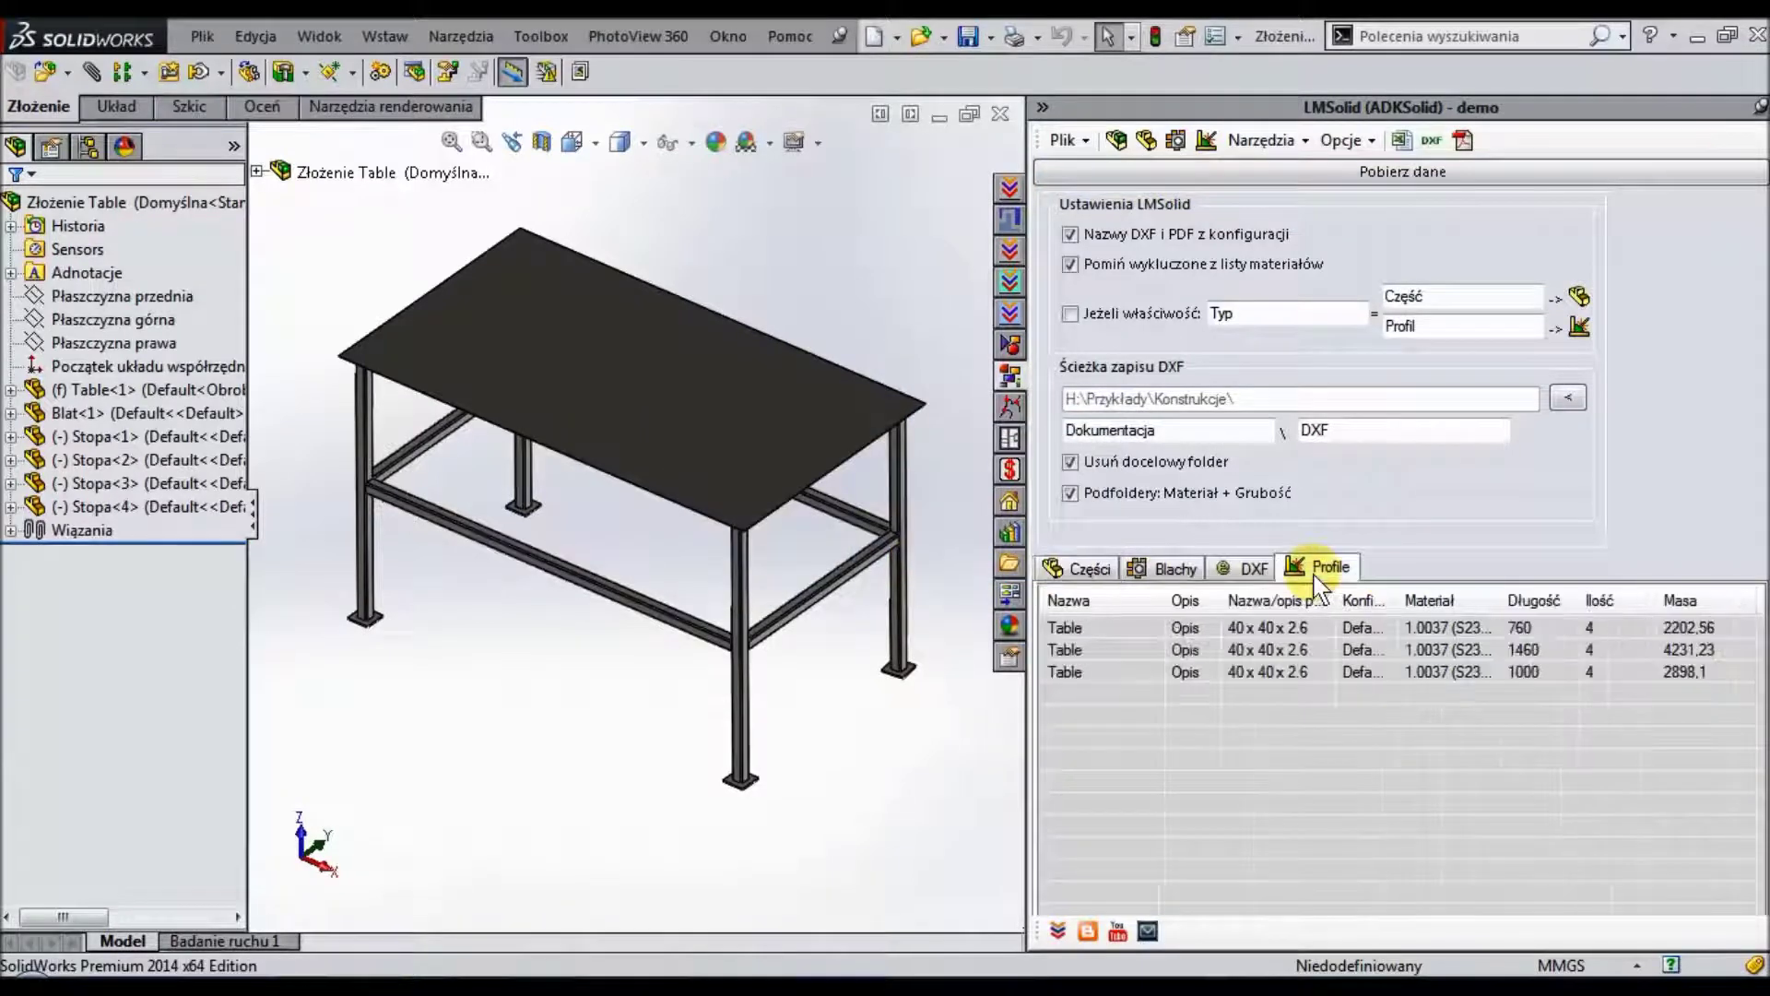
Export the Lista Materiałów to Excel, review its BLACHY, PROFILE and CZĘŚCI sections, then close it.
{"action": "left_click", "coordinate": [1403, 141]}
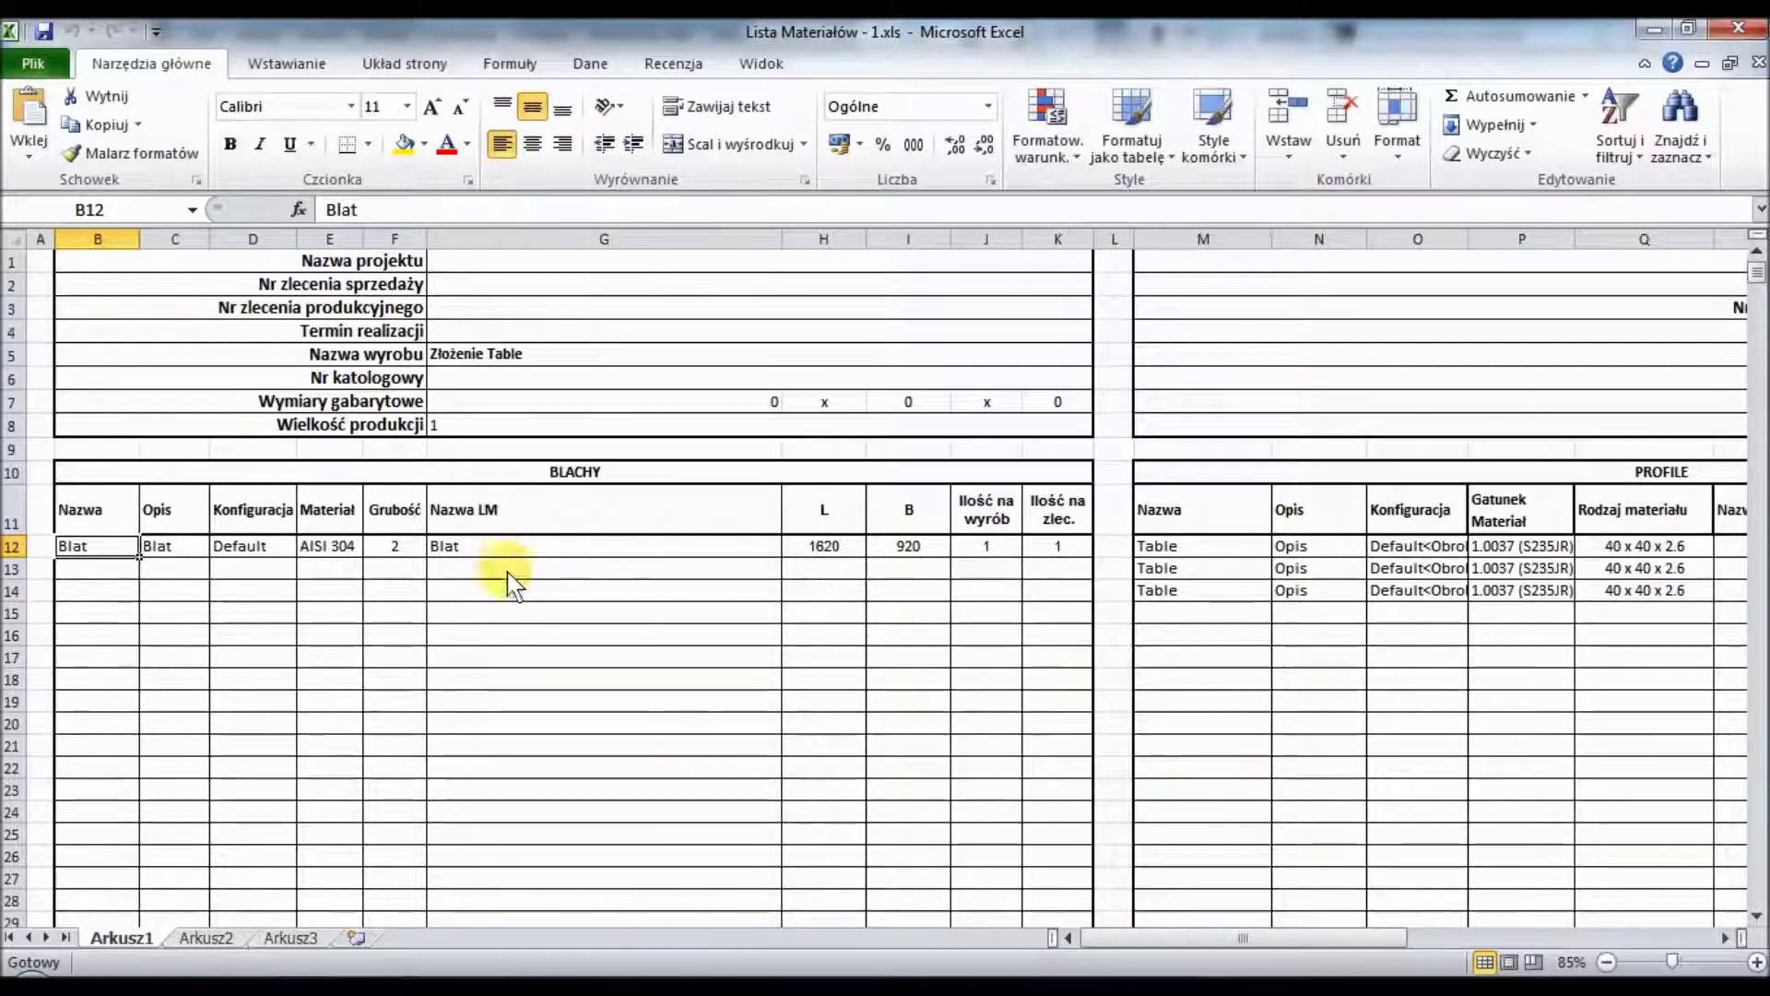
{"action": "left_click_drag", "start_coordinate": [1186, 937], "coordinate": [1493, 945]}
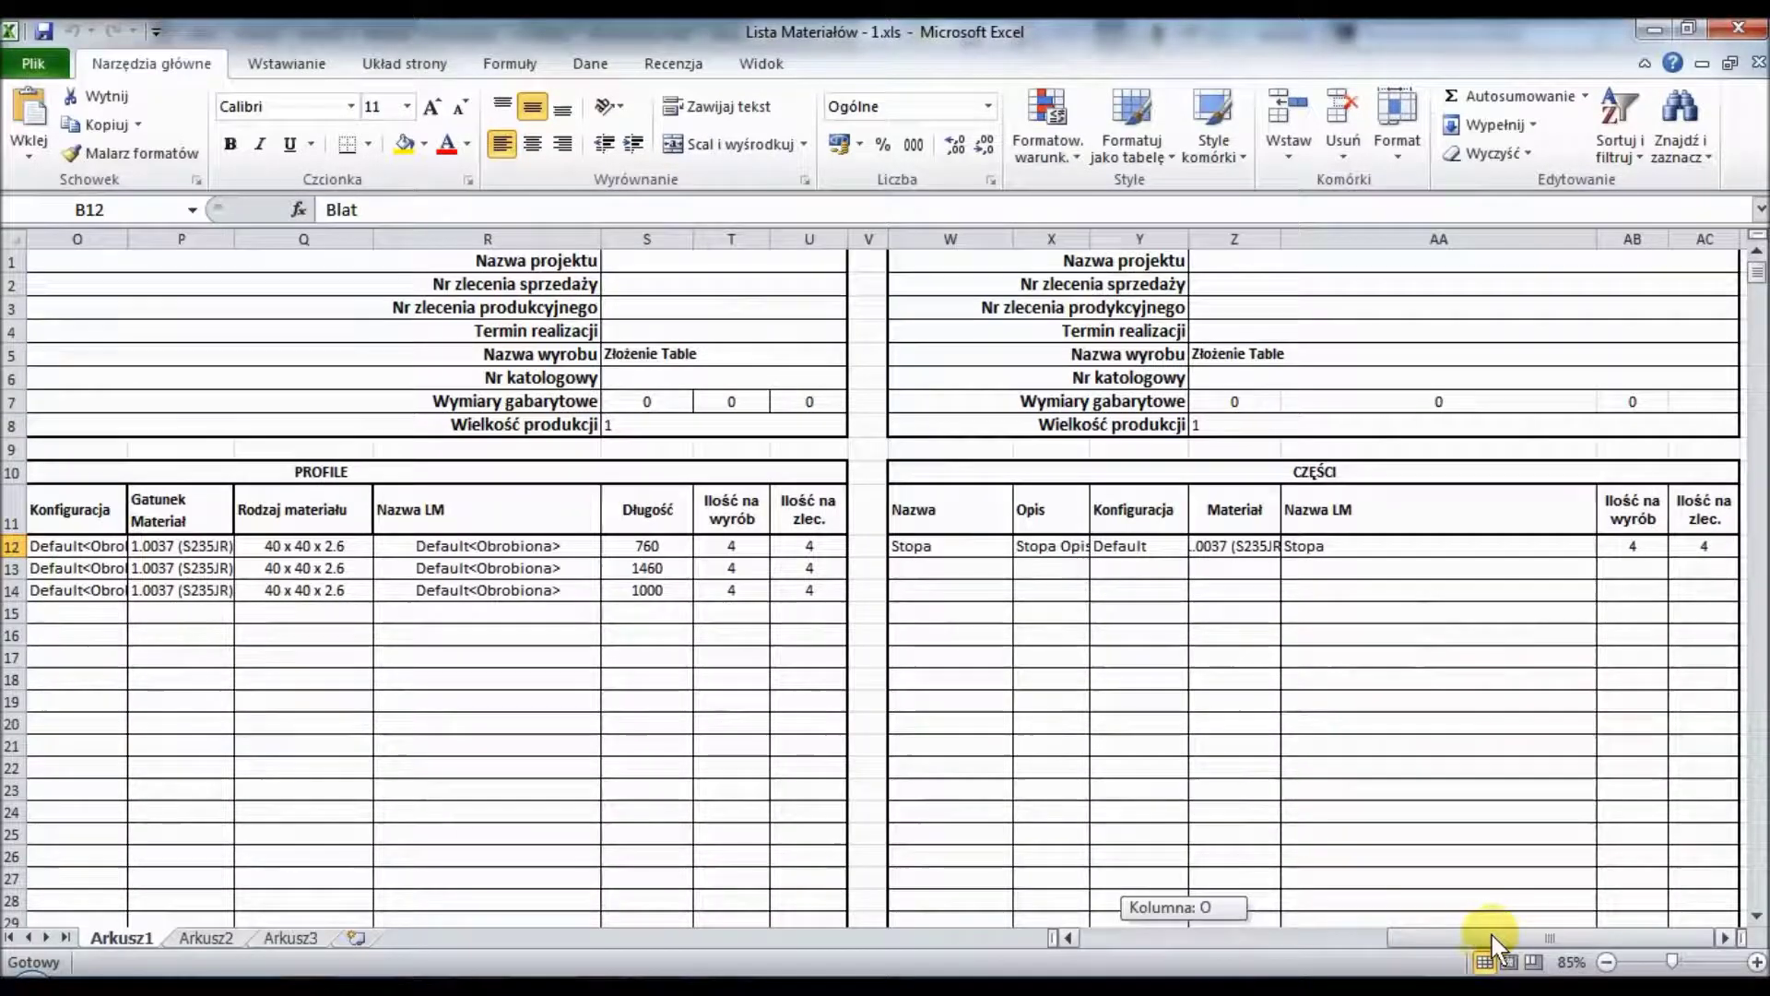
{"action": "left_click_drag", "start_coordinate": [1482, 936], "coordinate": [1151, 938]}
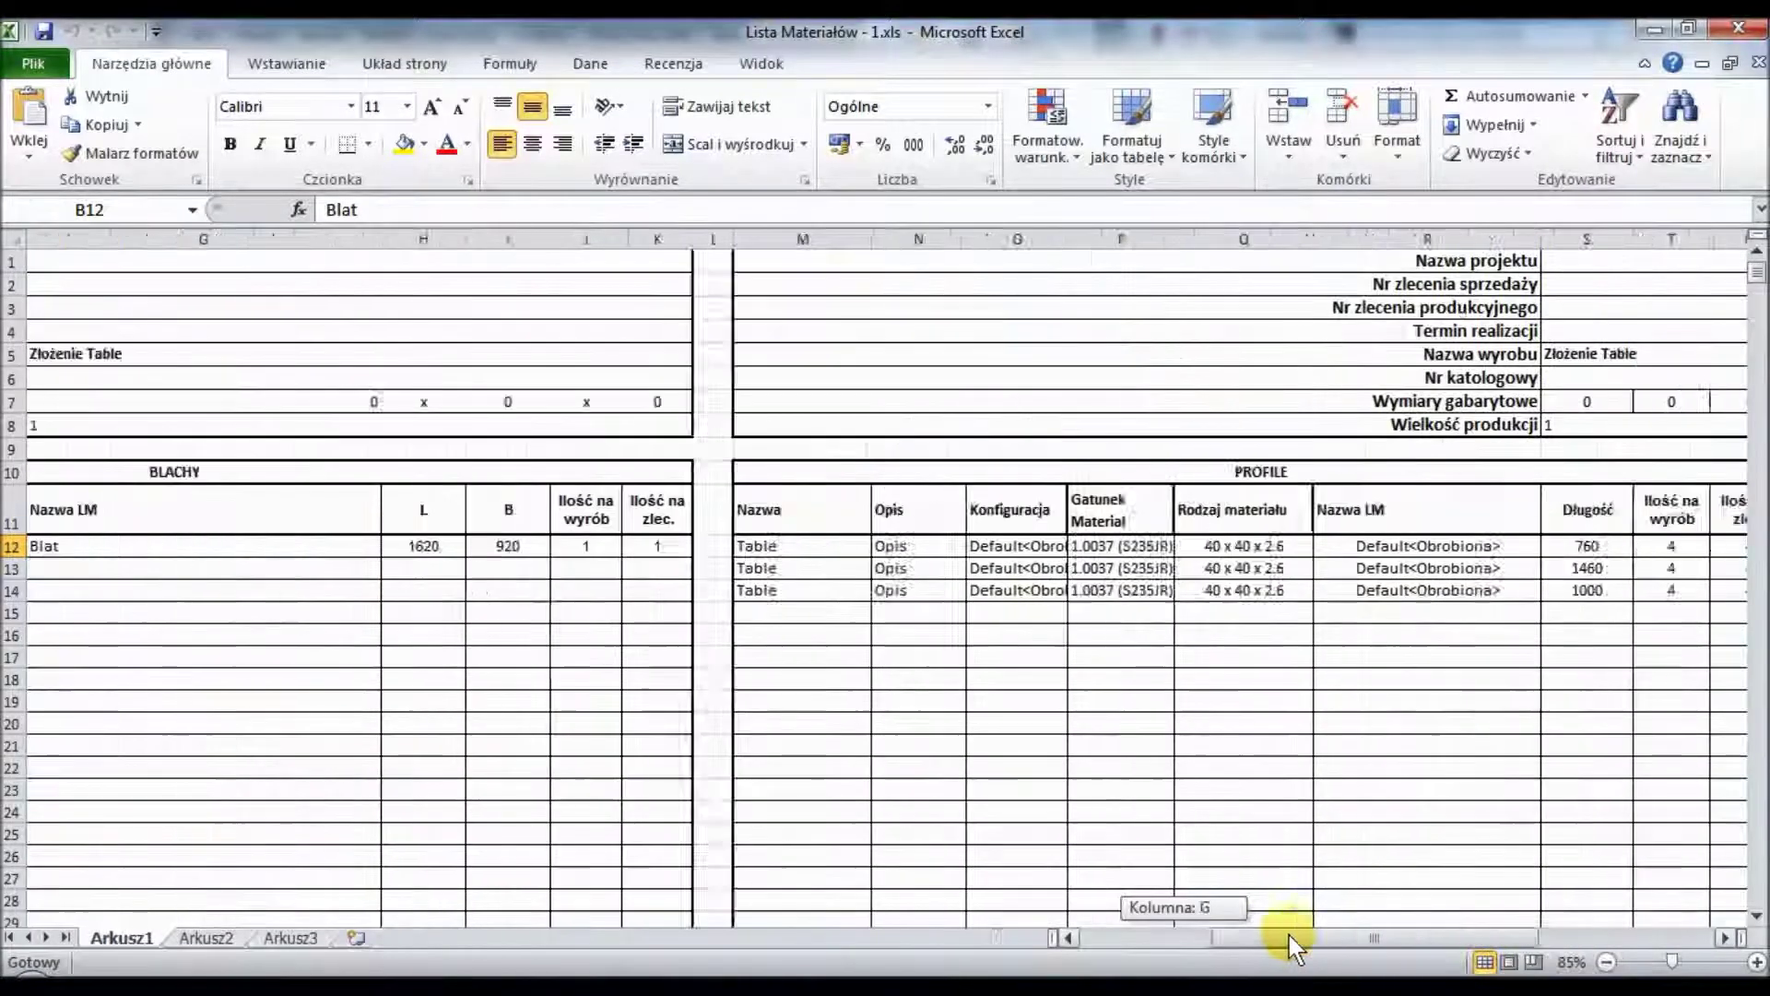
{"action": "left_click", "coordinate": [1739, 30]}
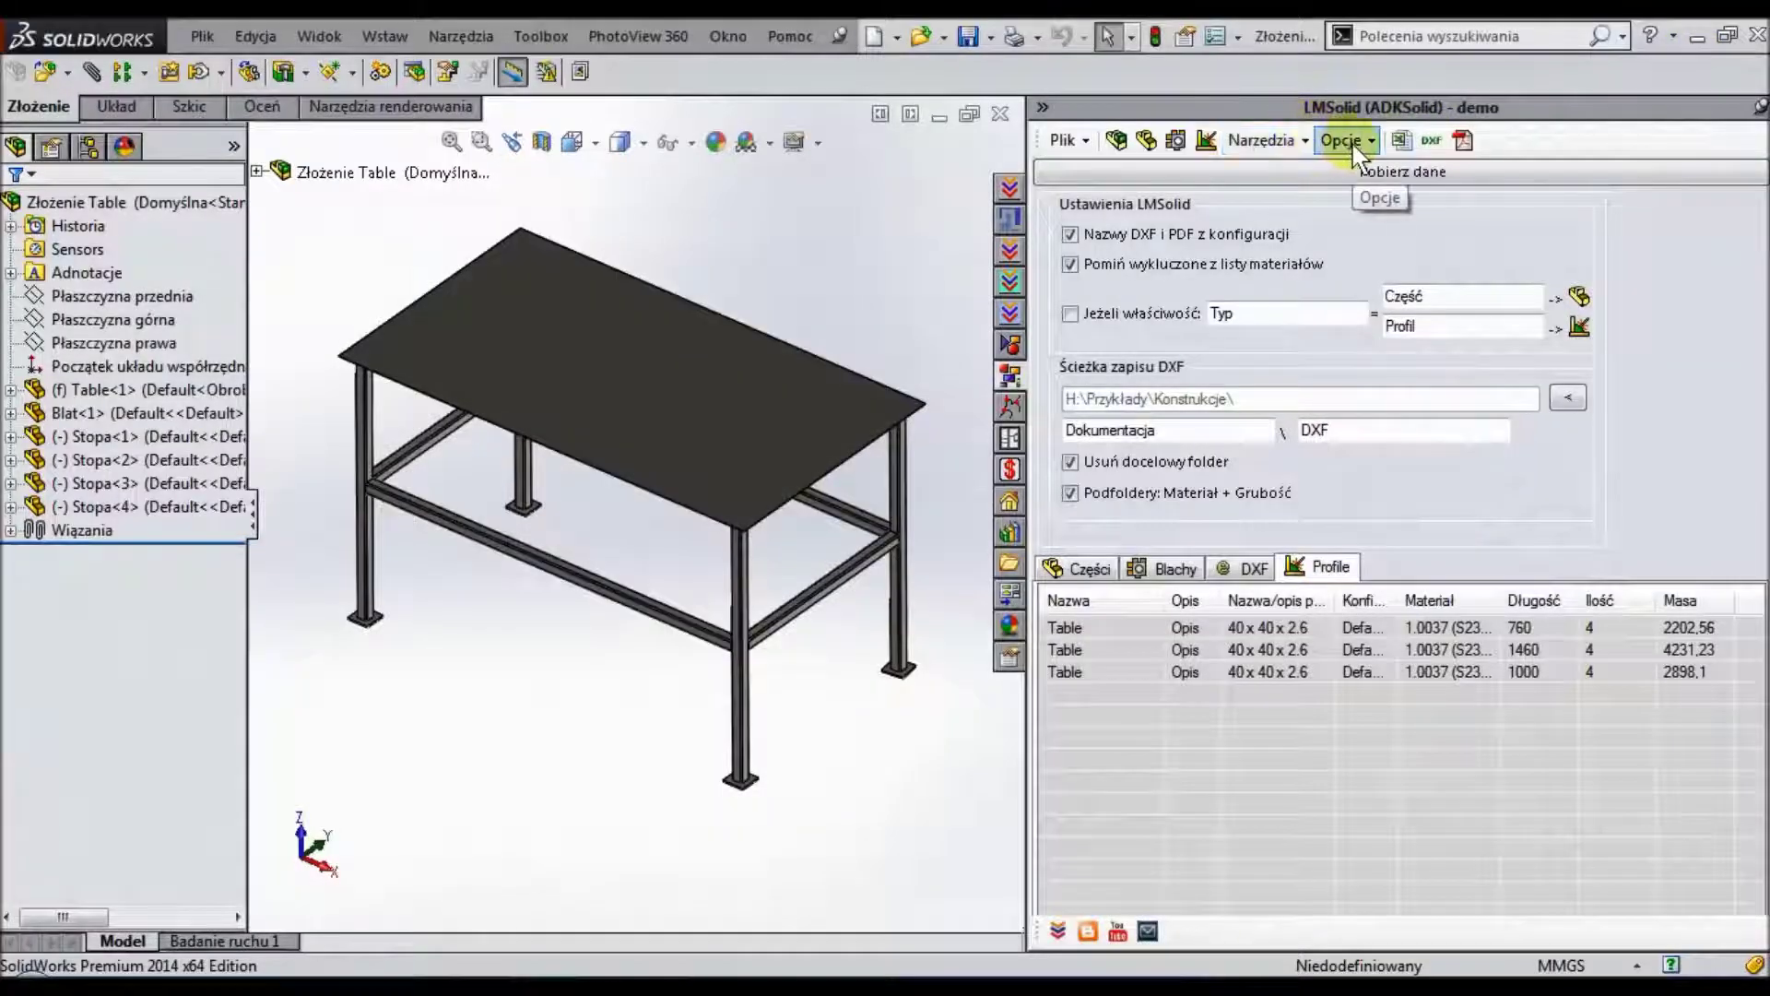
Export the sheet-metal wypis formatki to Excel and scroll through the Blat 1620 × 920 entry.
{"action": "left_click", "coordinate": [1306, 141]}
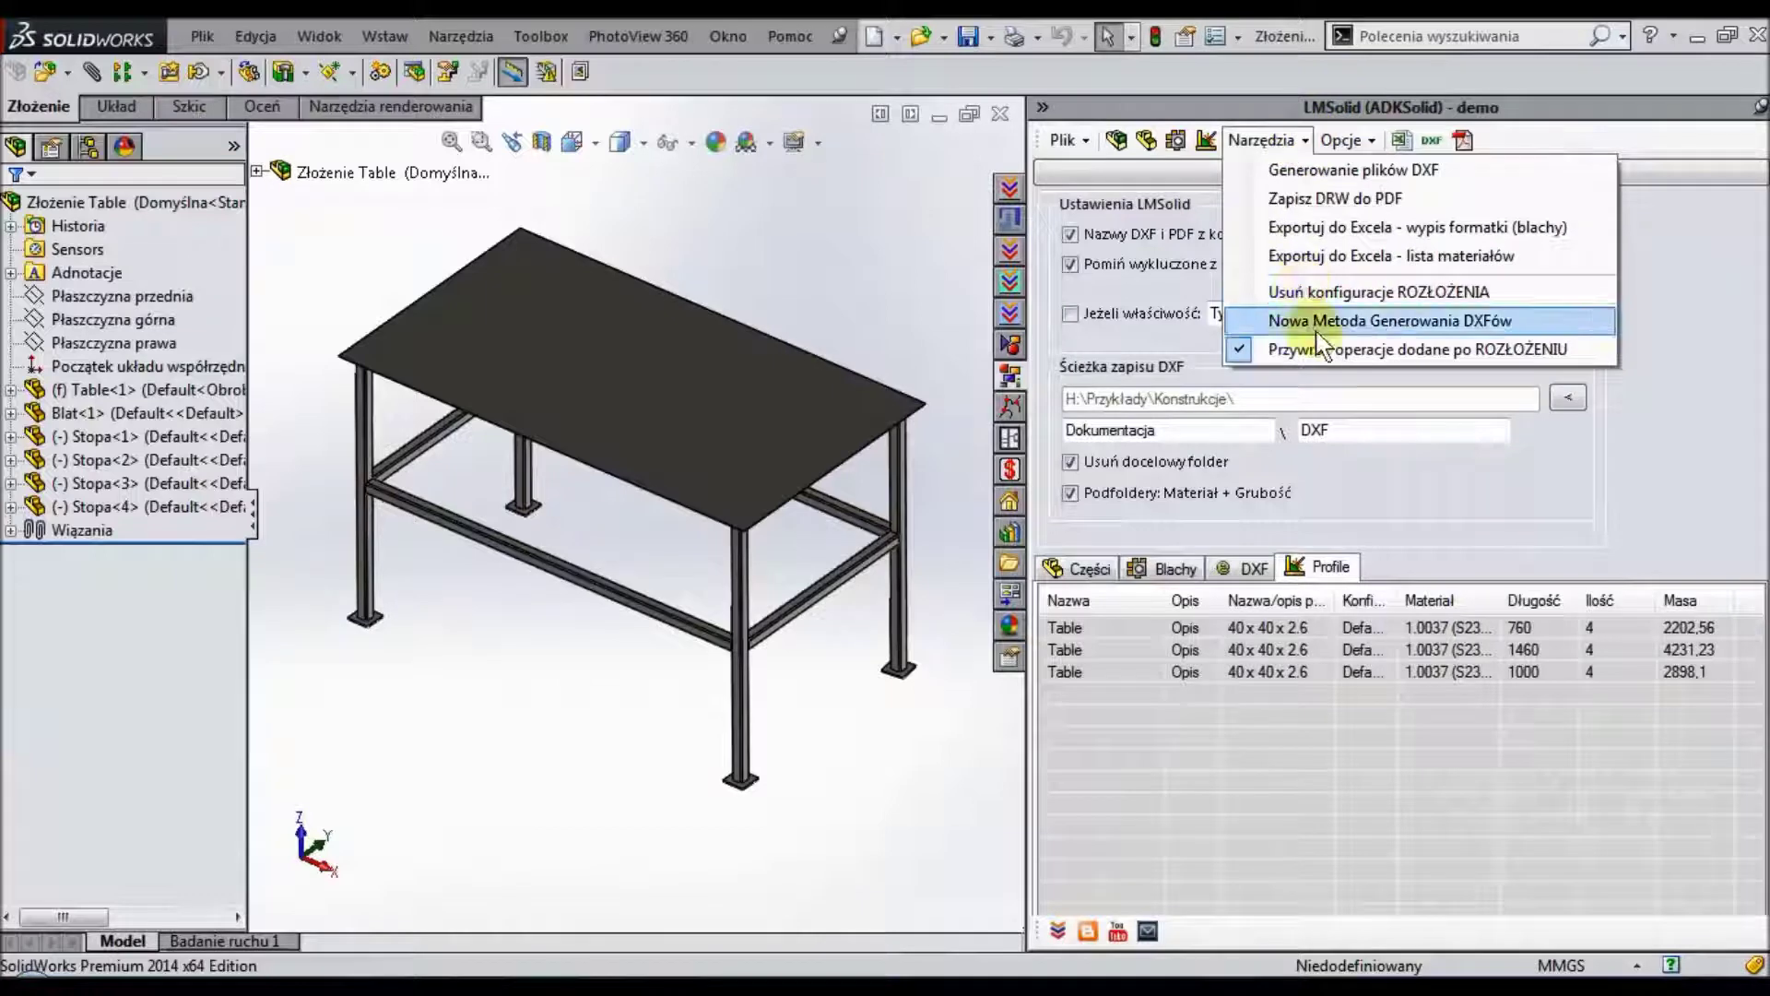
{"action": "left_click", "coordinate": [1563, 238]}
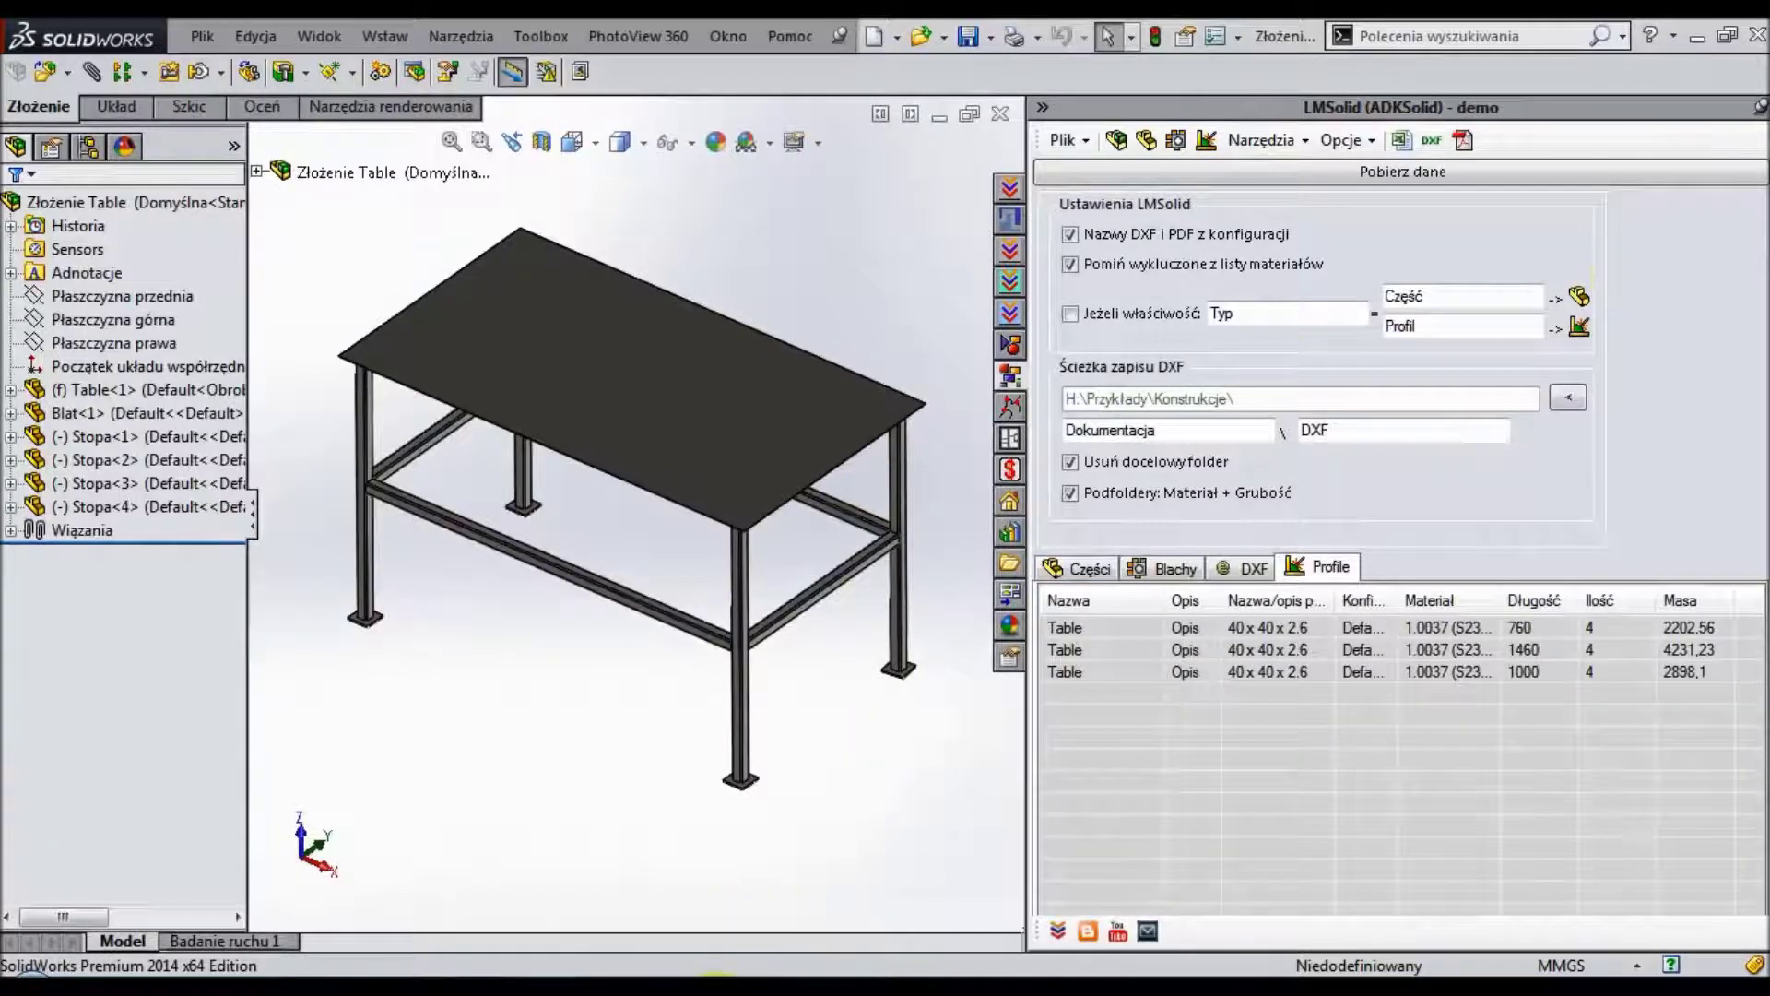
{"action": "scroll", "coordinate": [475, 715], "scroll_direction": "down", "scroll_amount": 2}
{"action": "scroll", "coordinate": [475, 715], "scroll_direction": "down", "scroll_amount": 2}
{"action": "scroll", "coordinate": [475, 714], "scroll_direction": "down", "scroll_amount": 1}
{"action": "scroll", "coordinate": [475, 715], "scroll_direction": "up", "scroll_amount": 3}
{"action": "scroll", "coordinate": [475, 714], "scroll_direction": "up", "scroll_amount": 2}
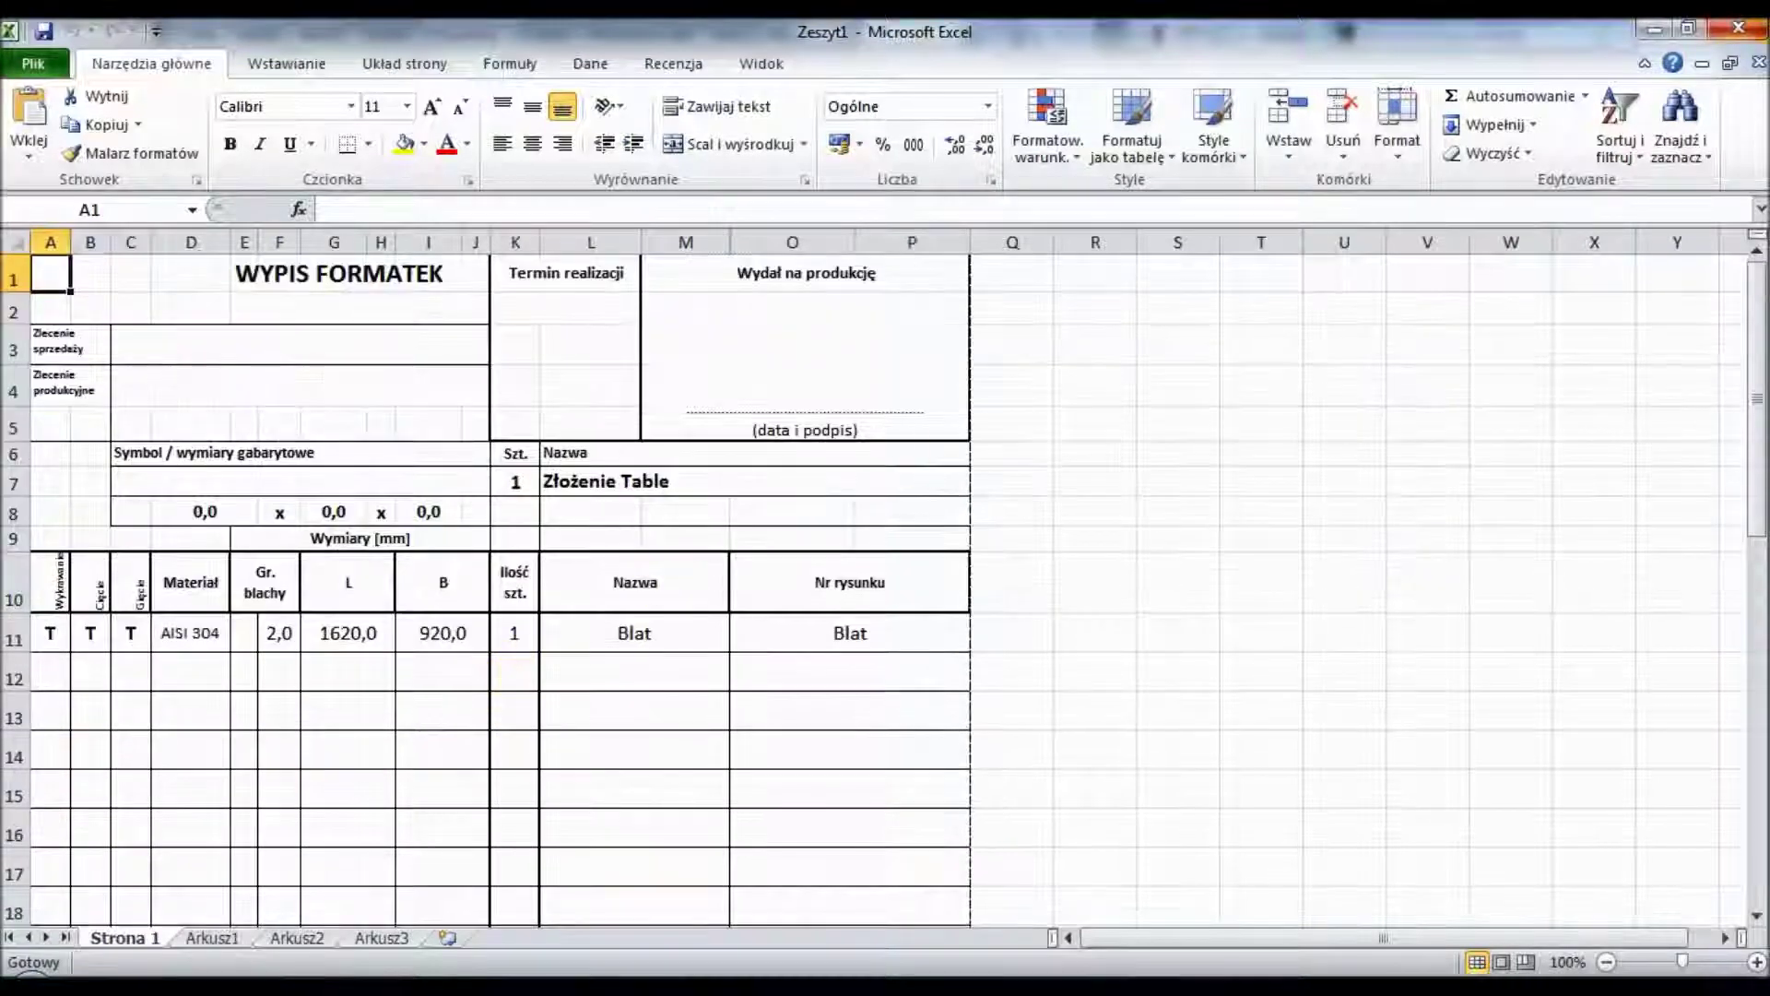
Close the WYPIS FORMATEK cut-sheet workbook in Excel, discarding changes with Nie zapisuj.
{"action": "left_click", "coordinate": [1749, 28]}
{"action": "left_click", "coordinate": [899, 540]}
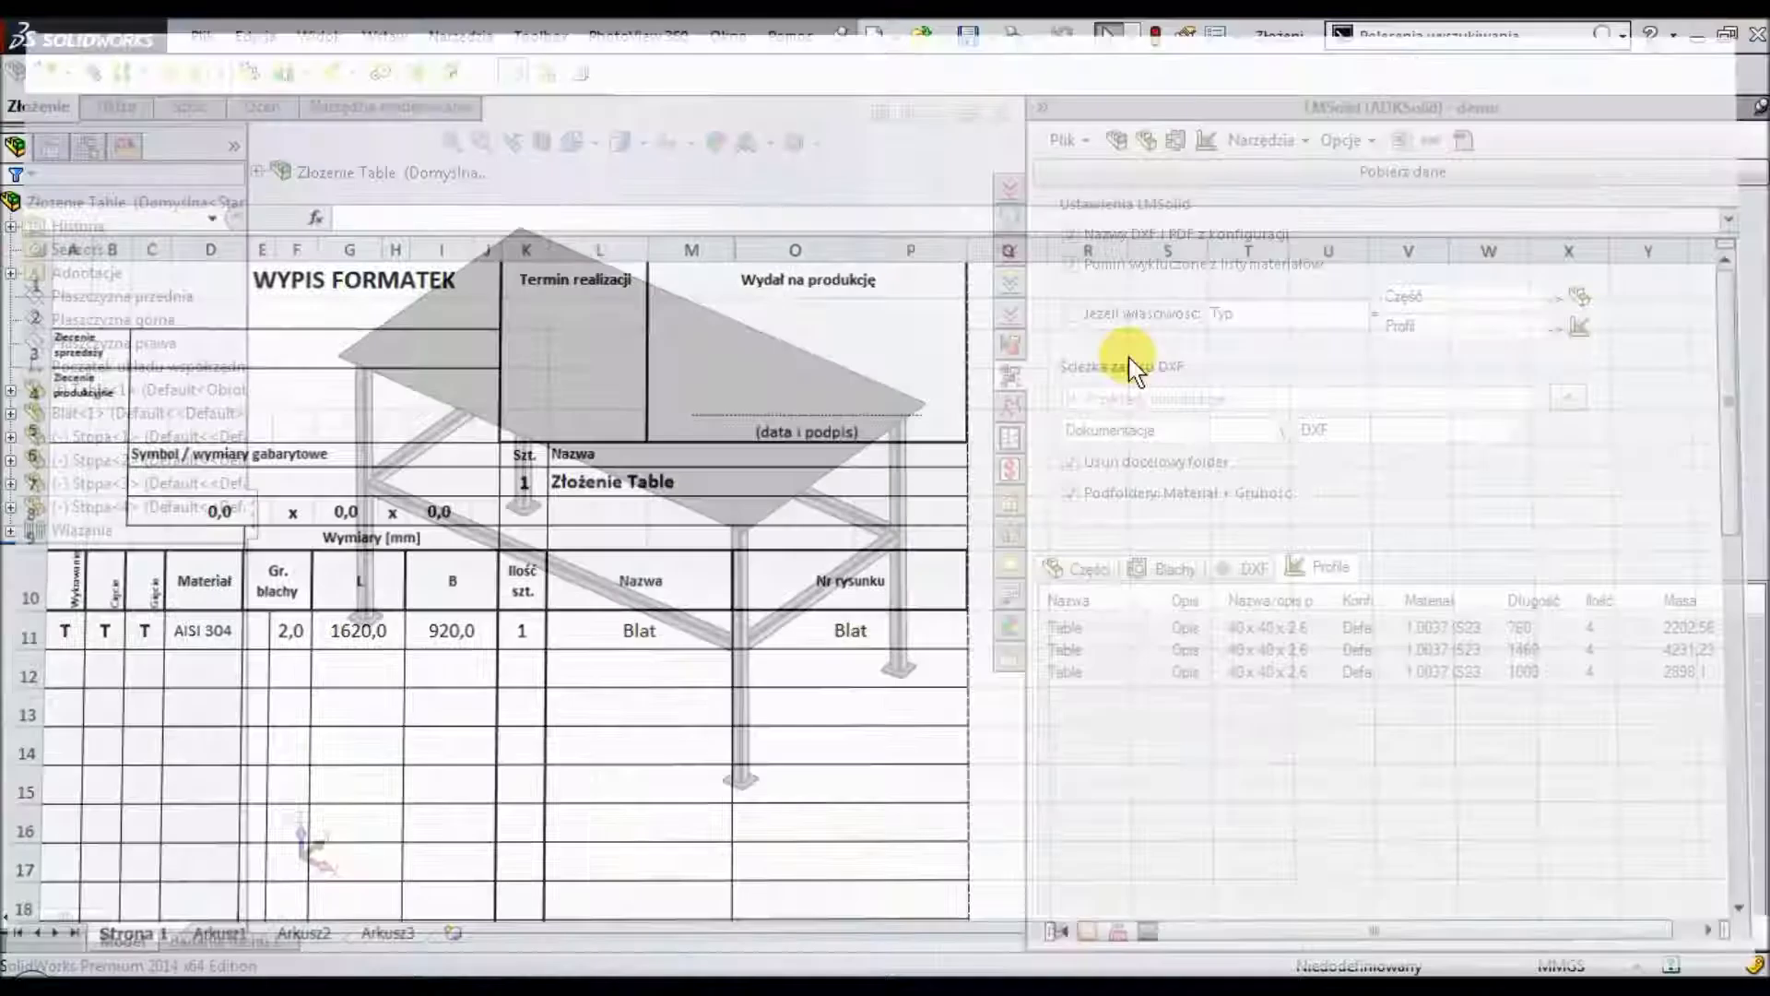